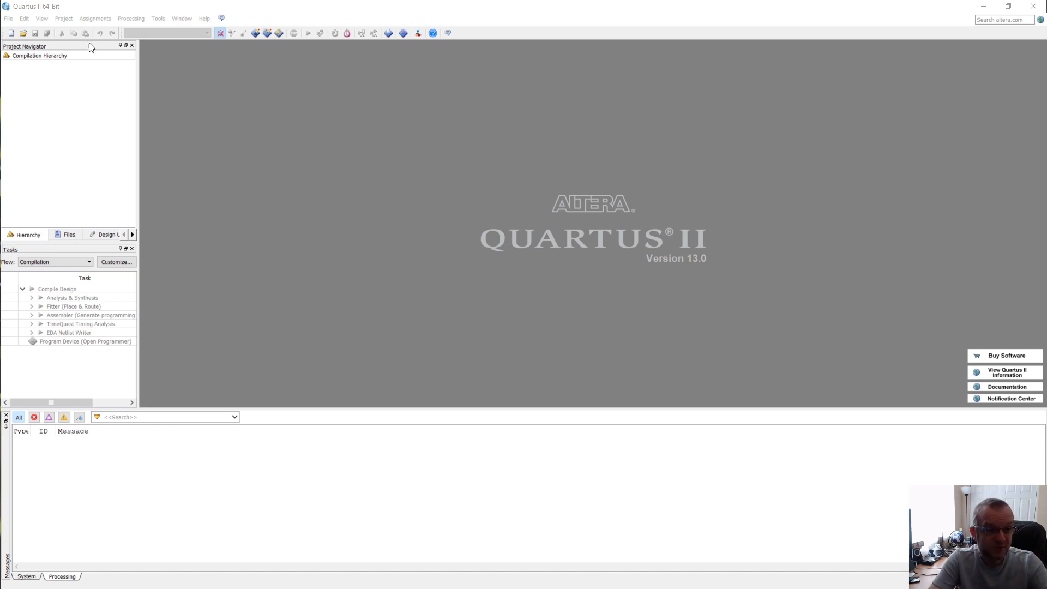
# Step: Start a new project with the New Project Wizard and continue past its introduction page
pyautogui.click(8, 18)
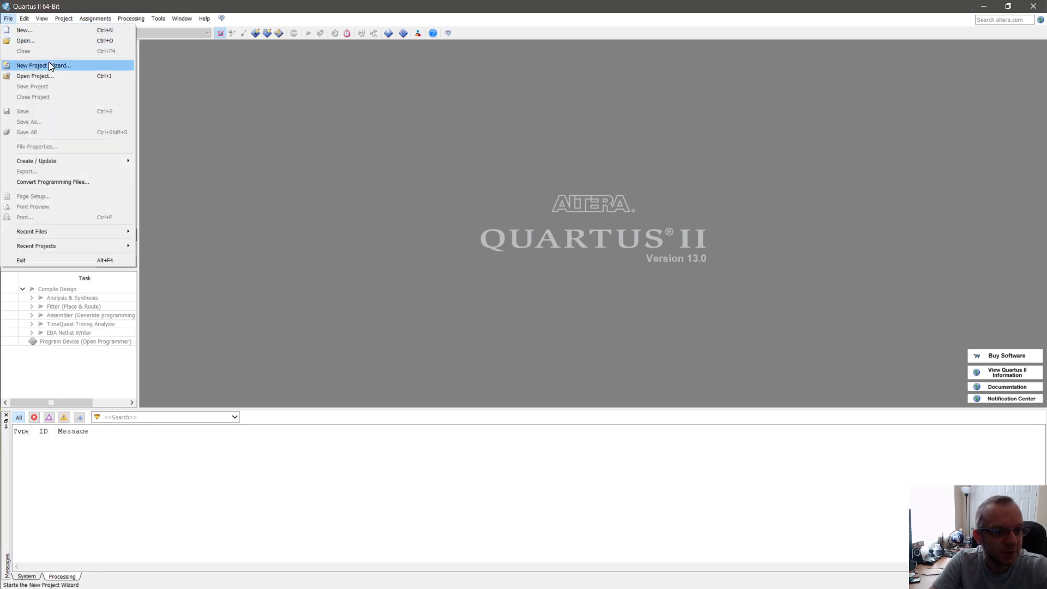
pyautogui.moveTo(24, 18)
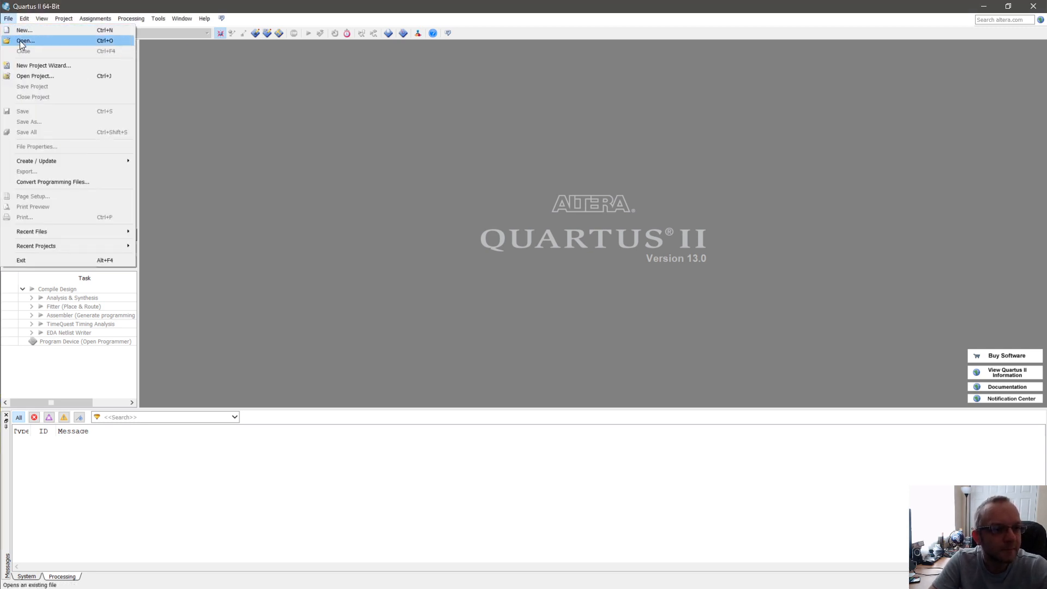
pyautogui.click(80, 65)
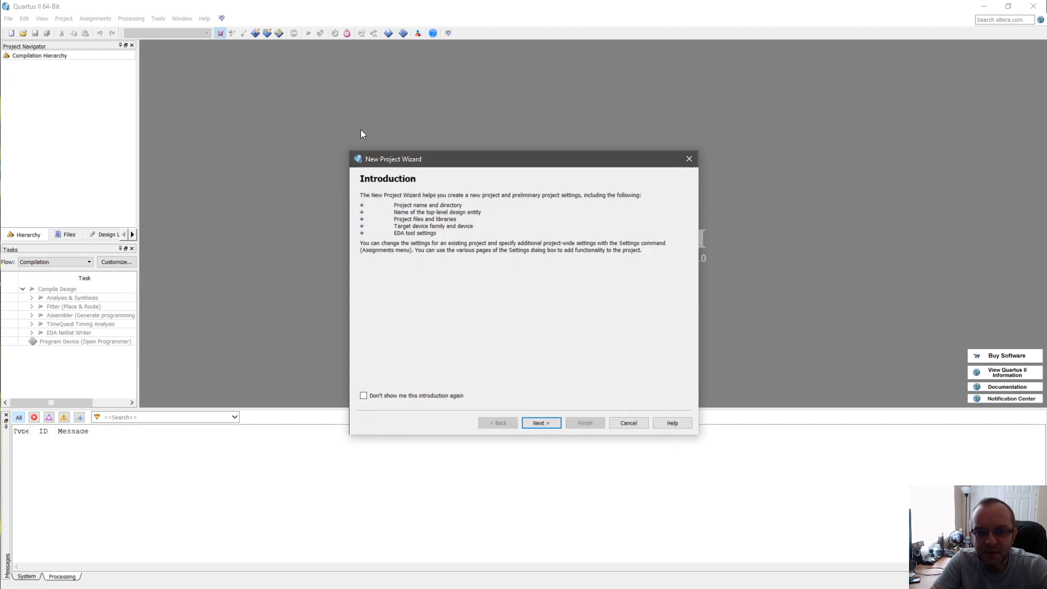
pyautogui.click(541, 422)
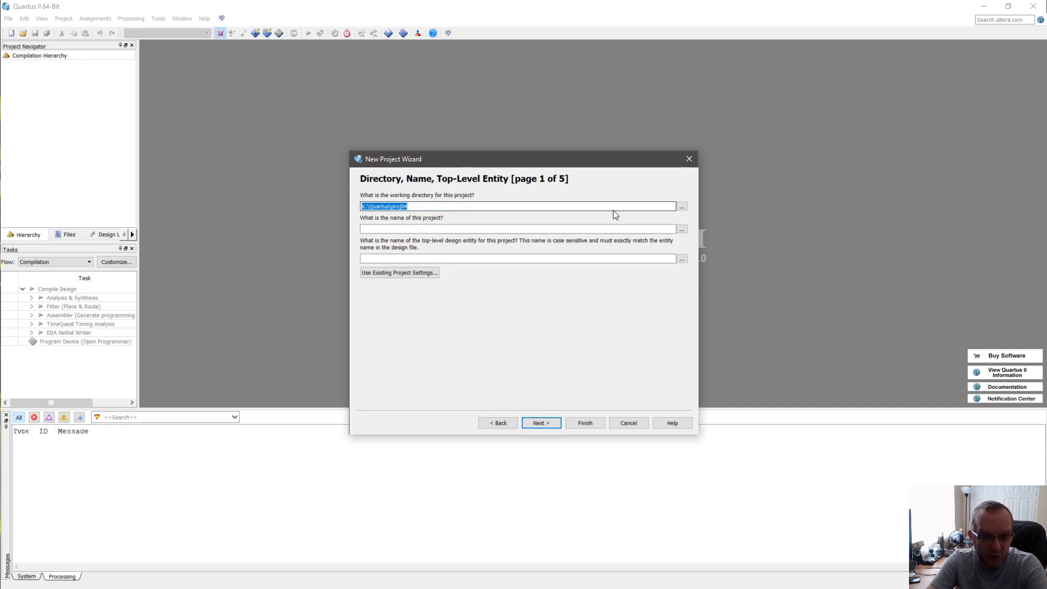
# Step: Create a folder named proj05 inside the Quartus folder on drive K and select it as the project's working directory
pyautogui.click(682, 206)
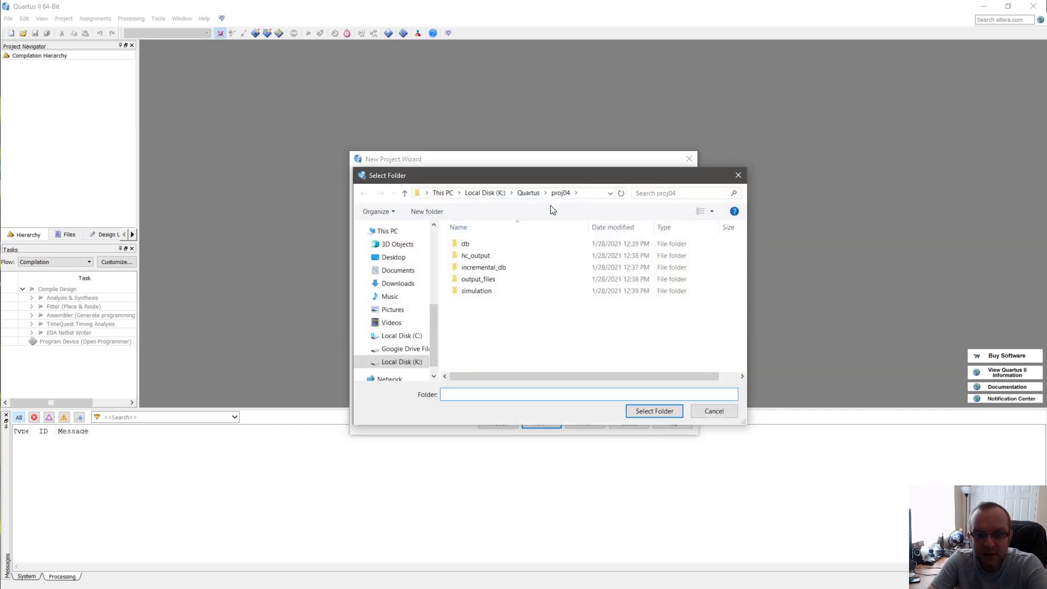
pyautogui.click(528, 194)
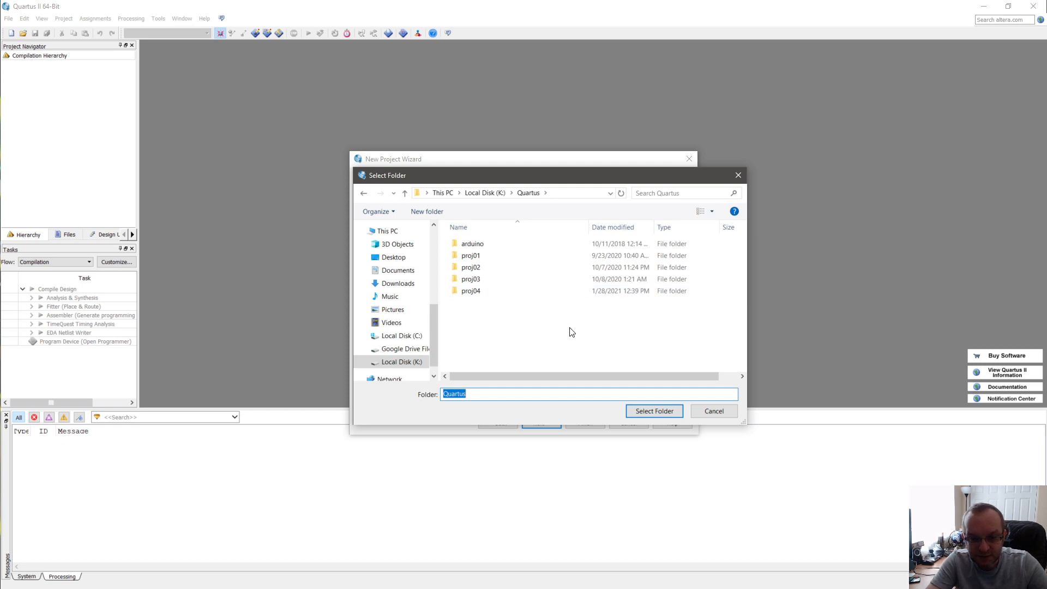
pyautogui.click(428, 211)
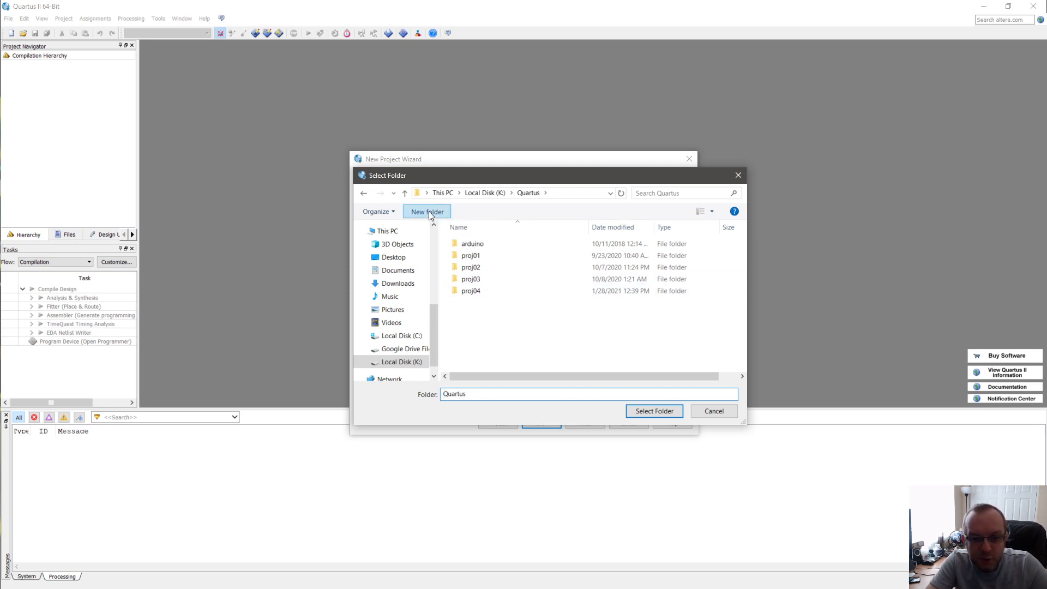
pyautogui.write('p')
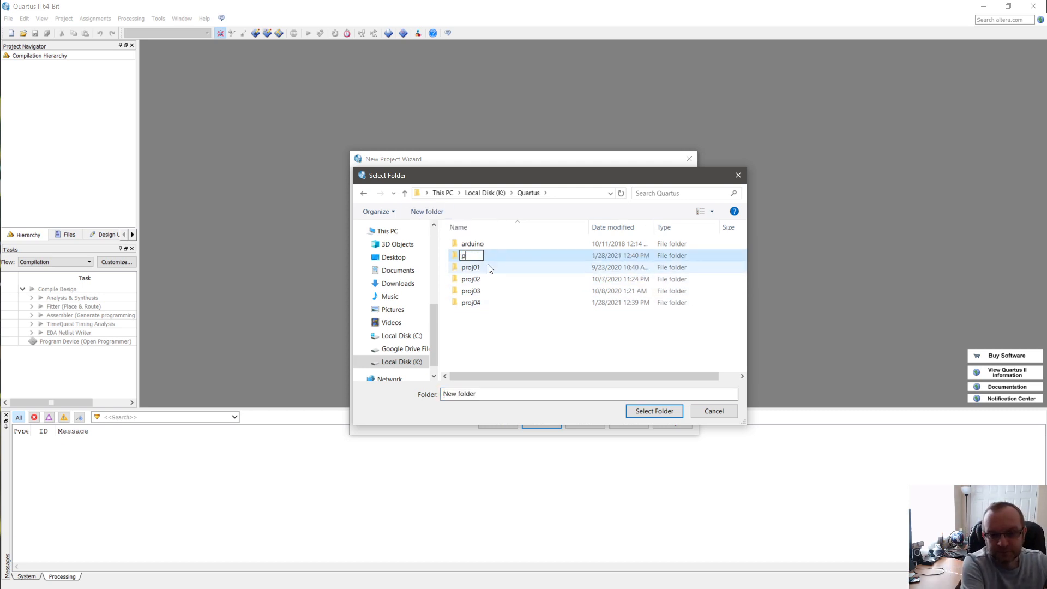
pyautogui.write('roj05')
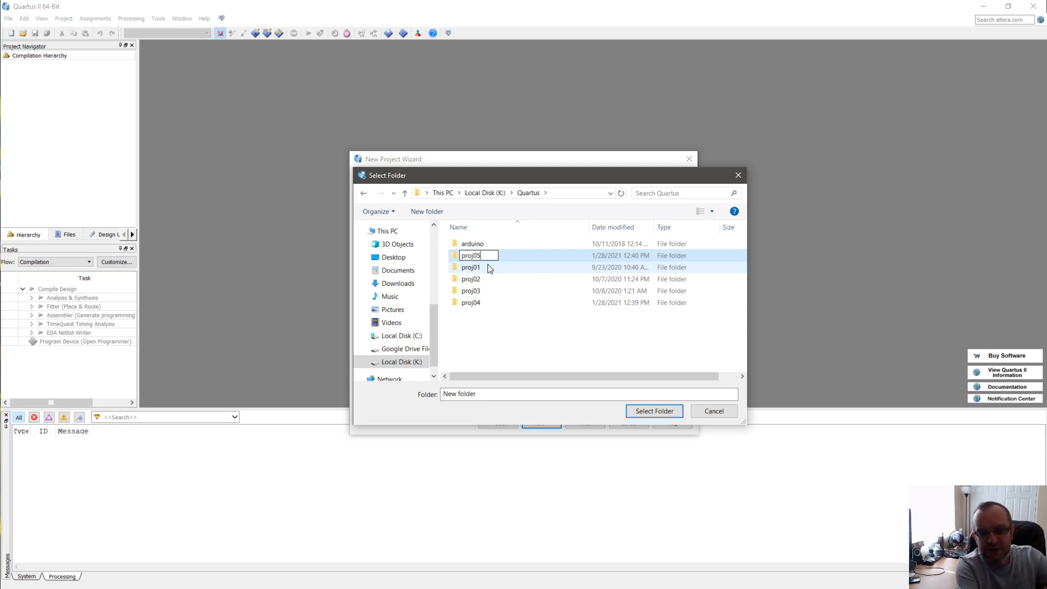
pyautogui.press('Return')
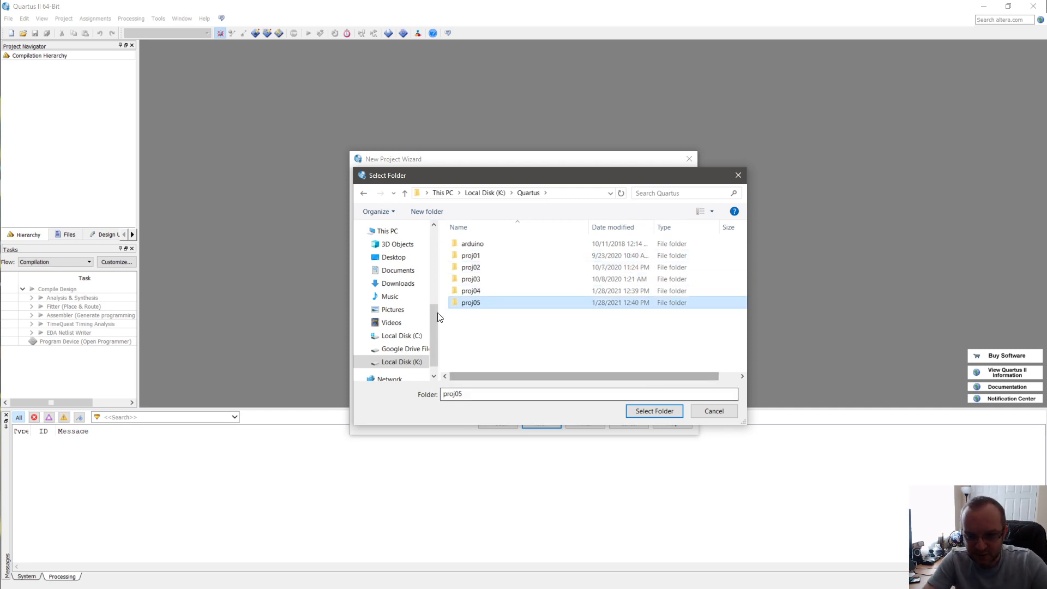
pyautogui.doubleClick(496, 303)
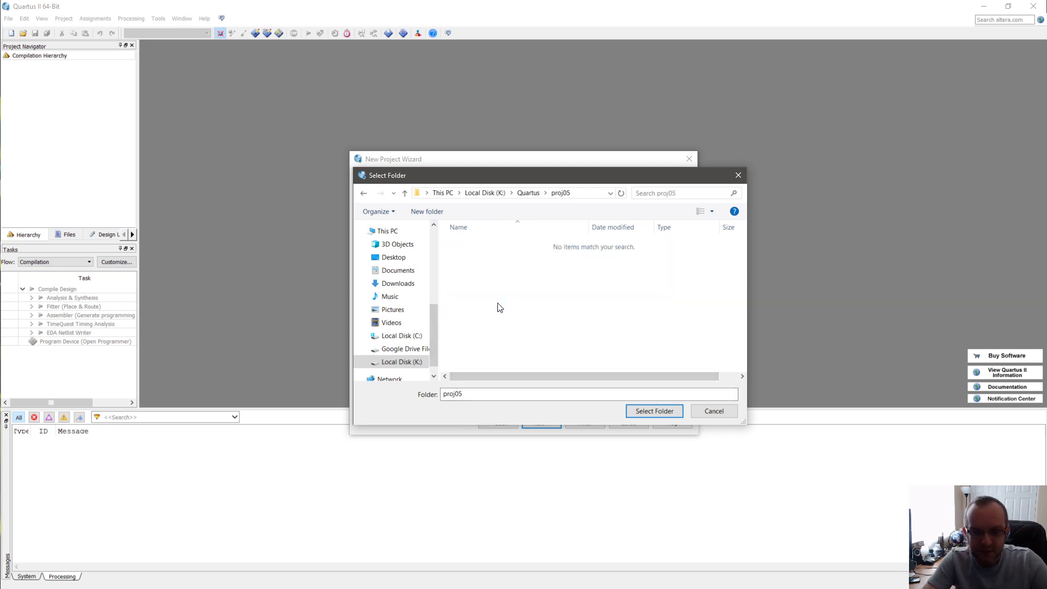
pyautogui.click(652, 409)
# Step: Name the project and top-level entity cpe100l and continue without adding any design files
pyautogui.click(414, 230)
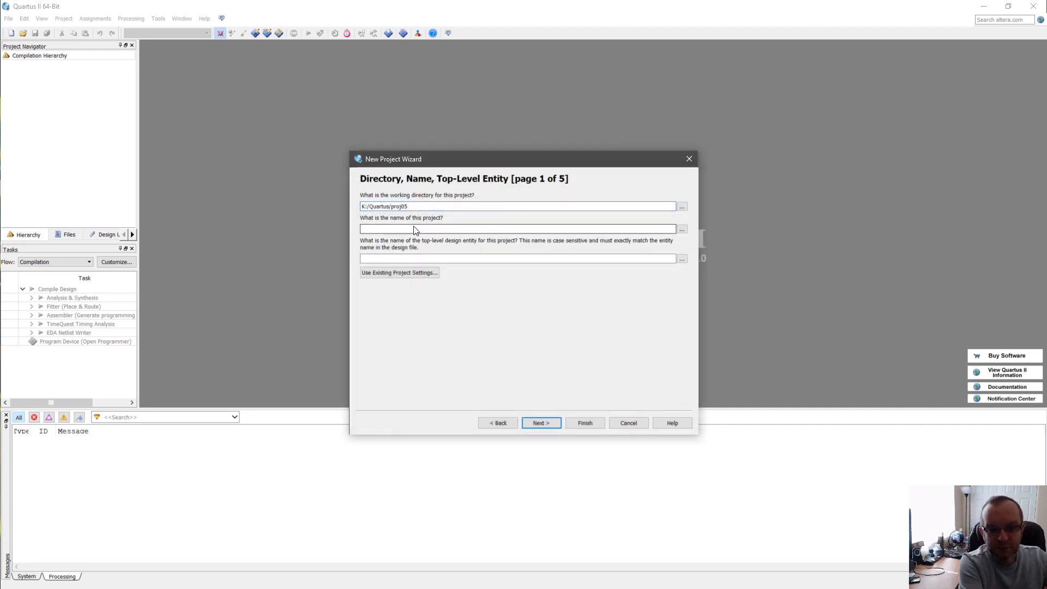
pyautogui.write('cpe100l')
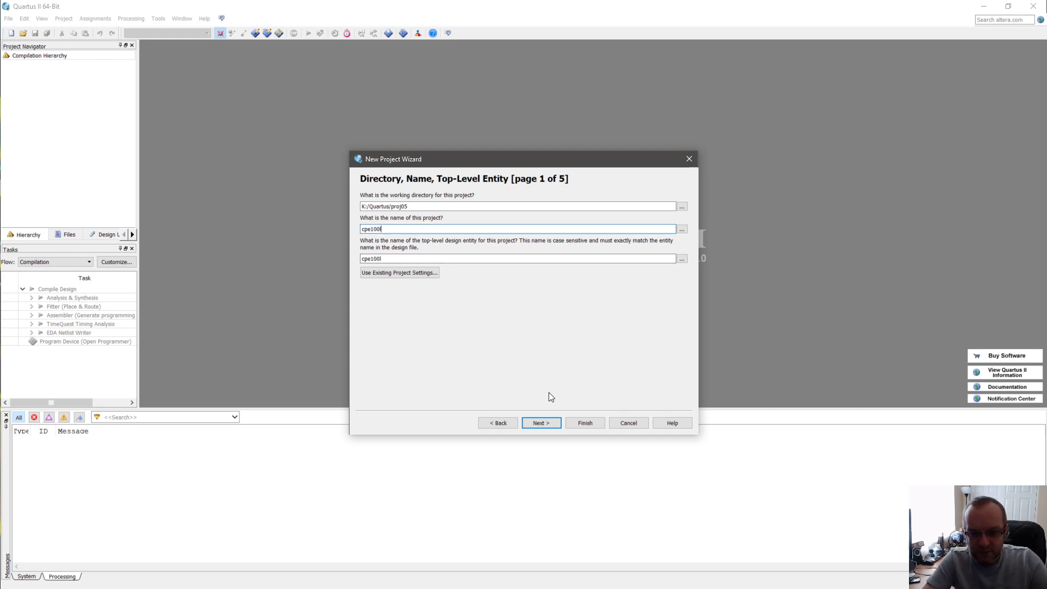
pyautogui.click(559, 424)
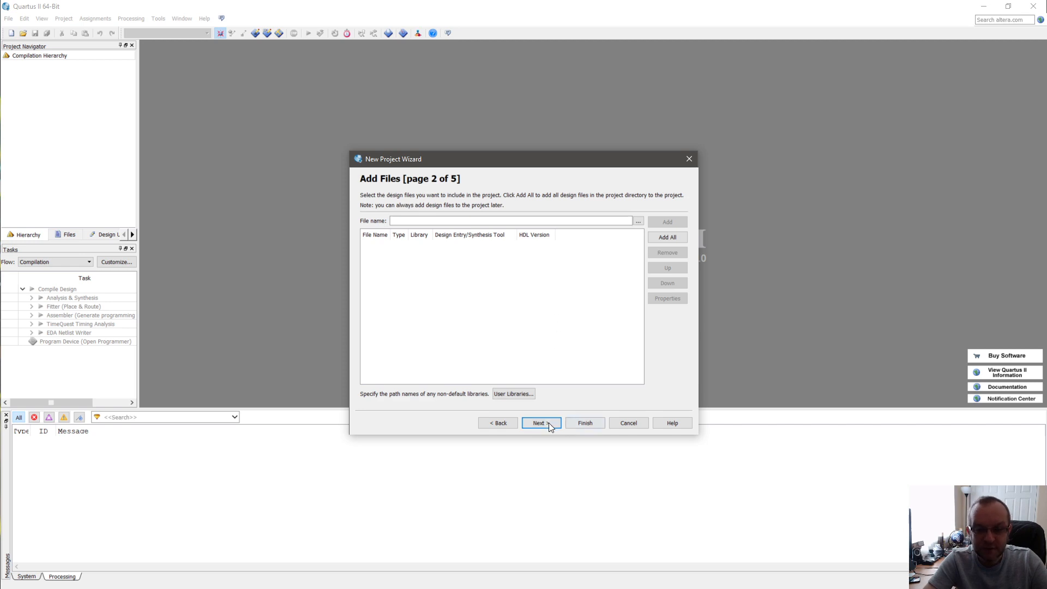
pyautogui.click(547, 422)
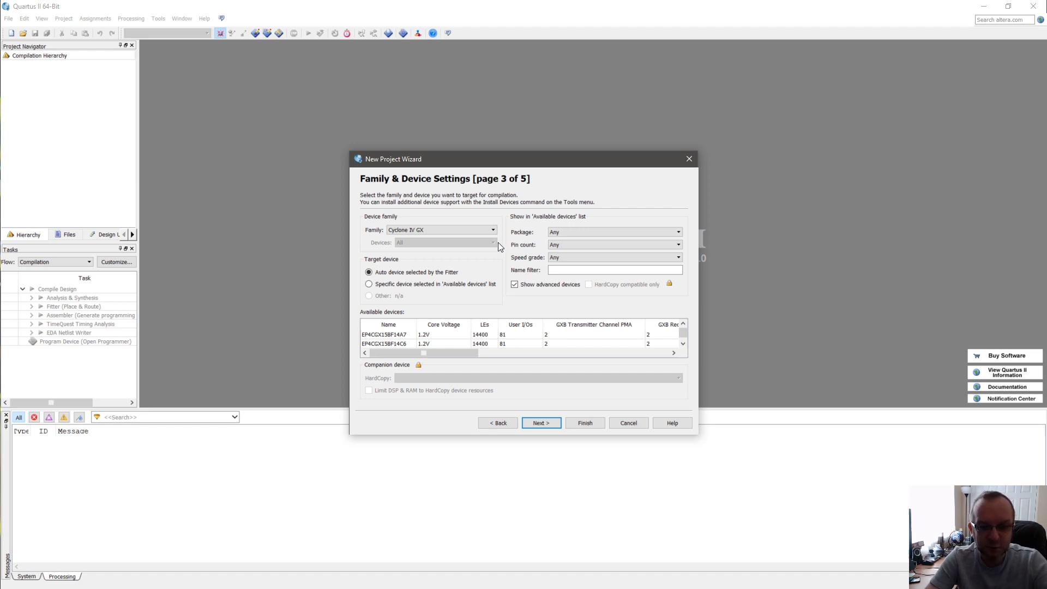
# Step: Set the device family to Cyclone V (E/GX/GT/SX/SE/ST), filter for 5CEBA4F23C7 and choose that device as the target
pyautogui.click(436, 230)
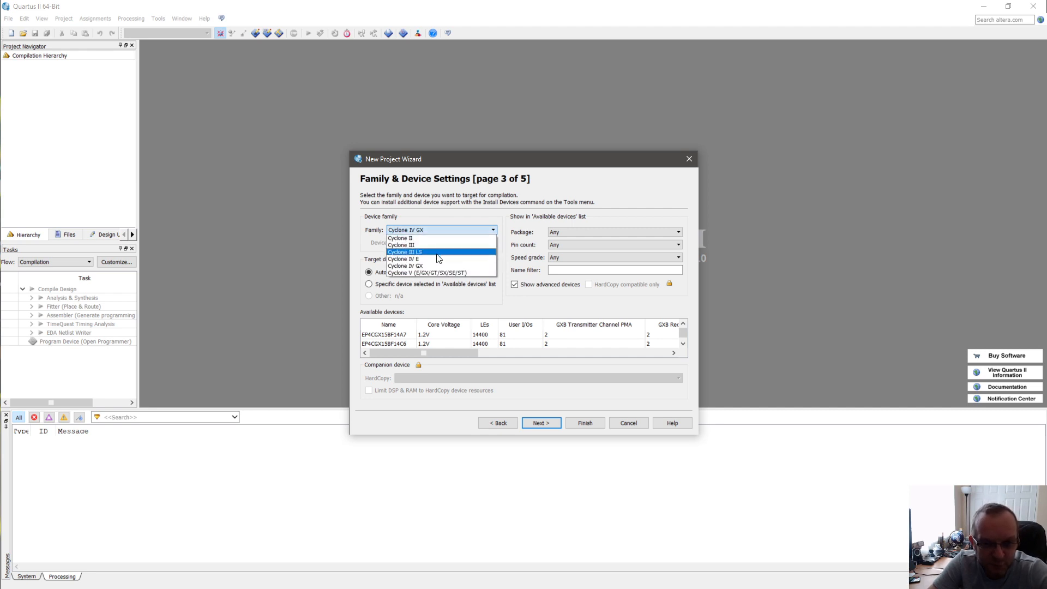
pyautogui.click(446, 272)
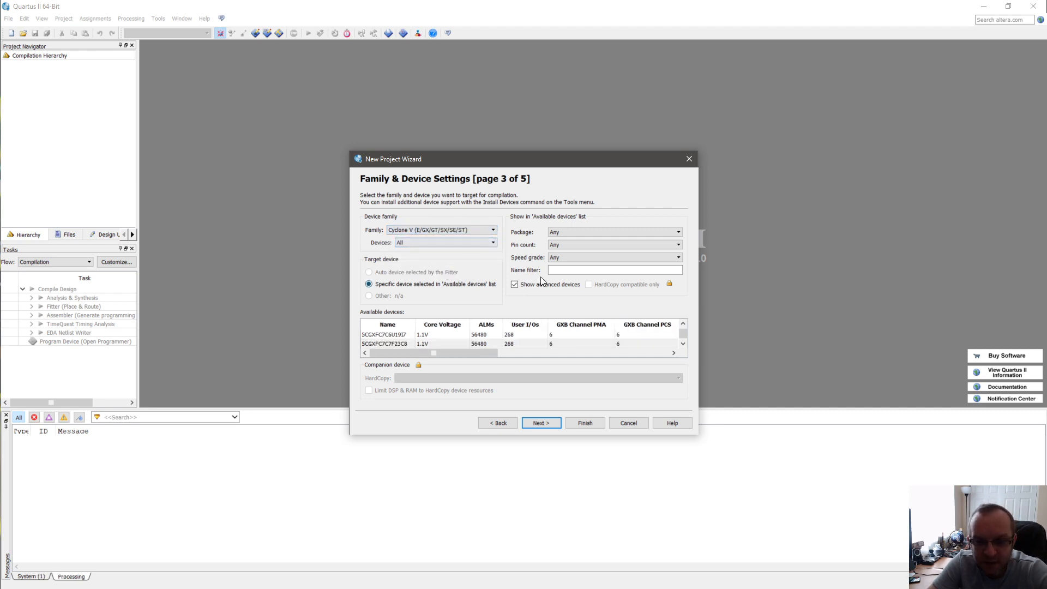
pyautogui.click(523, 328)
pyautogui.scroll(-20, 523, 334)
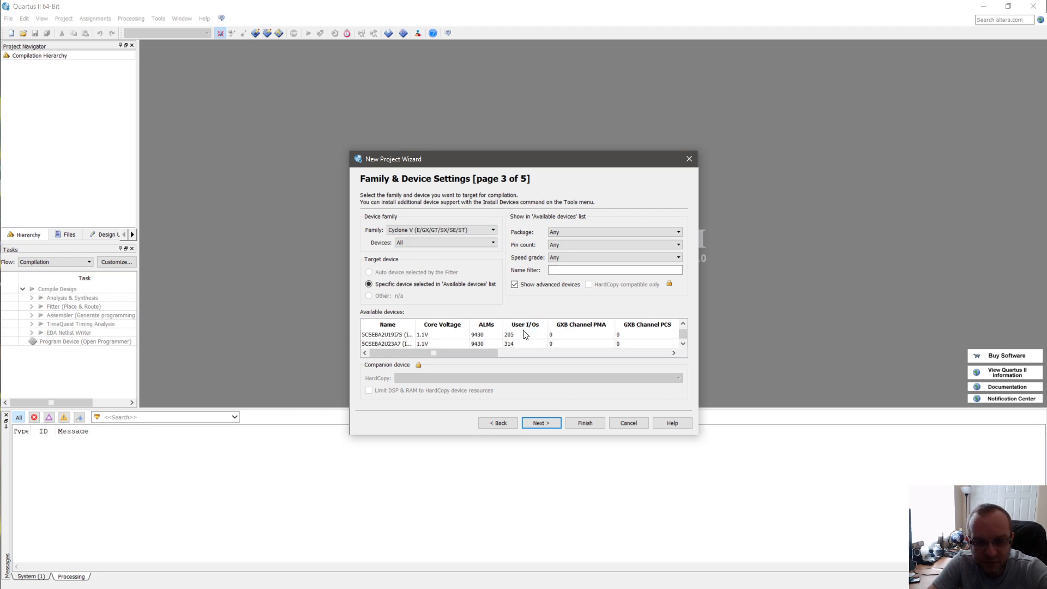
pyautogui.click(570, 271)
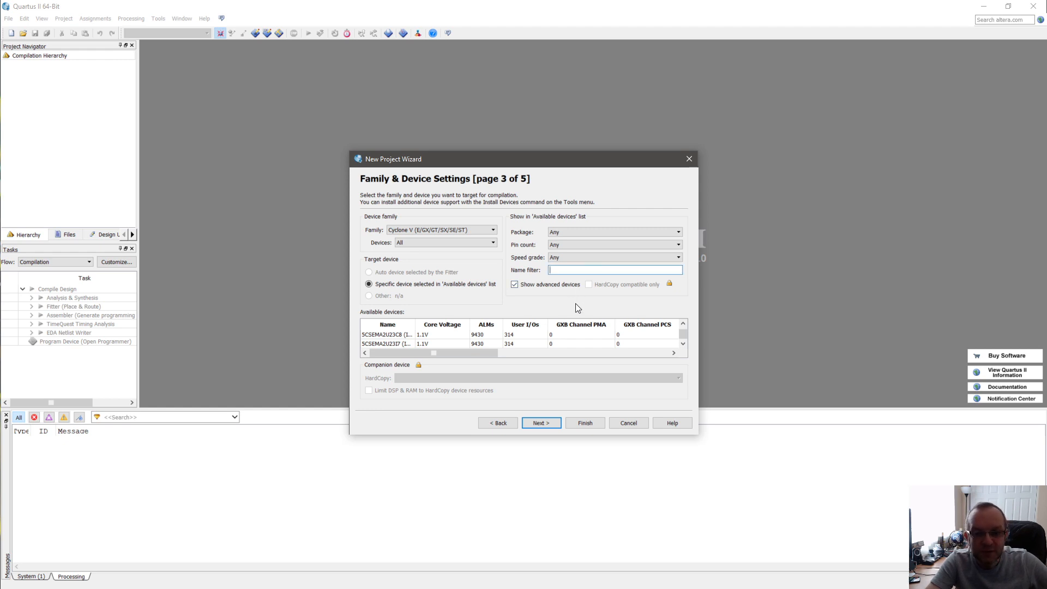
pyautogui.write('5CEBA4F23C7')
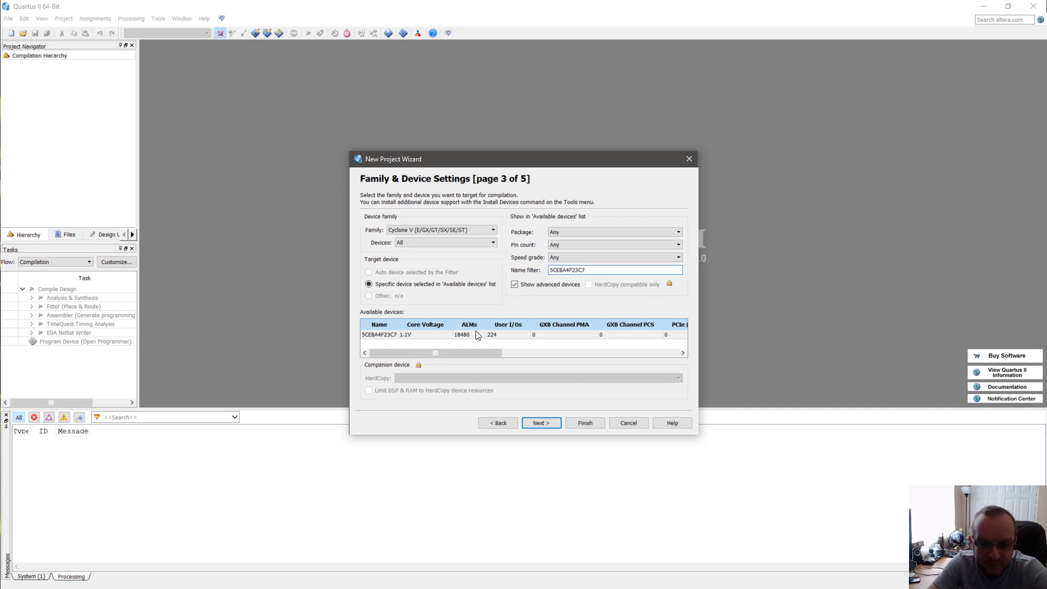
pyautogui.click(402, 335)
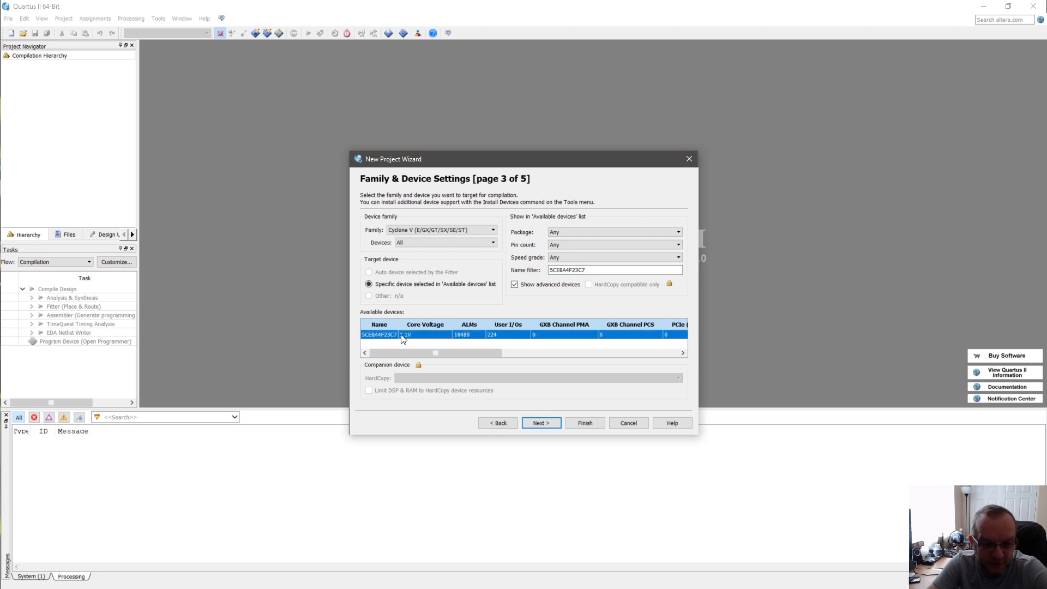
pyautogui.click(548, 423)
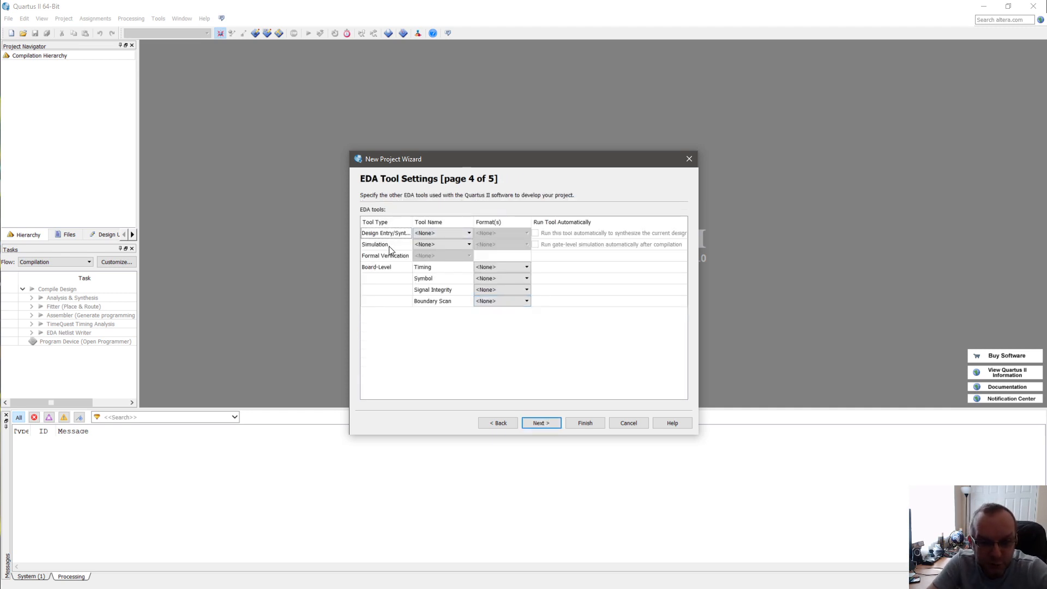
# Step: Set the simulation tool to ModelSim-Altera and finish creating the project
pyautogui.click(427, 247)
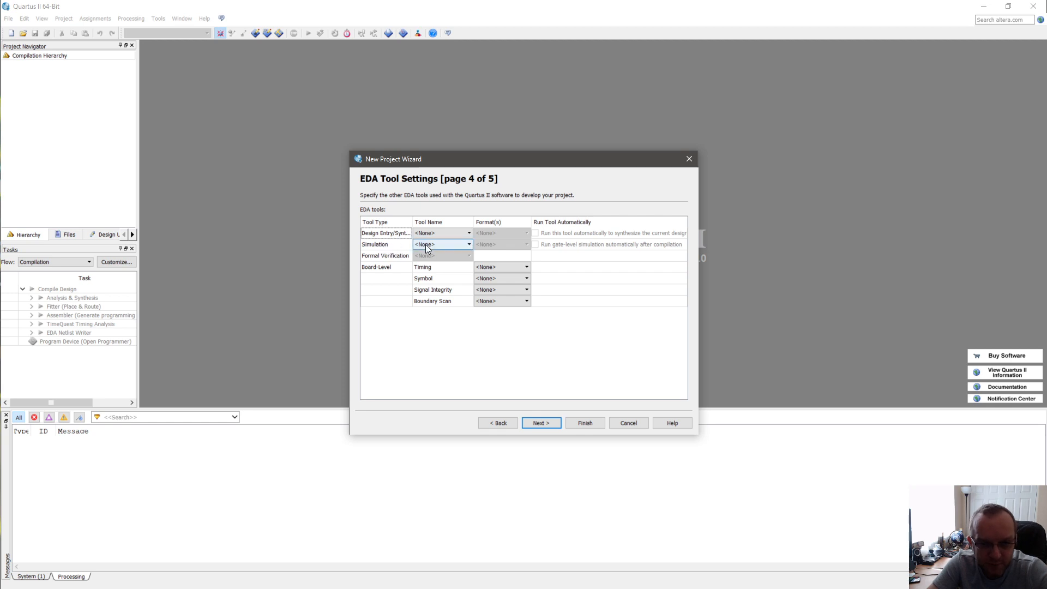
pyautogui.click(426, 246)
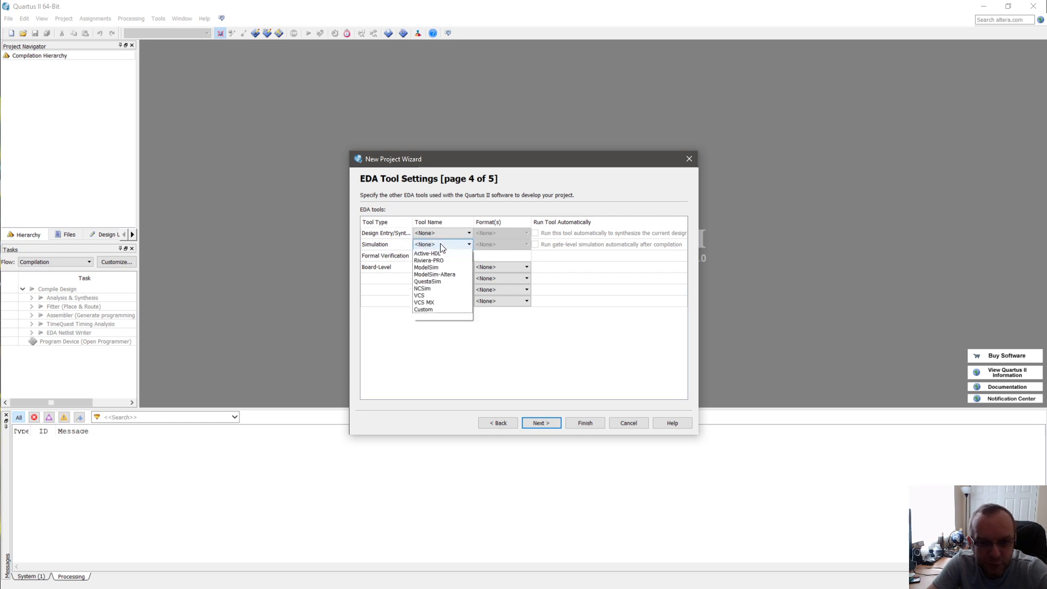
pyautogui.click(459, 281)
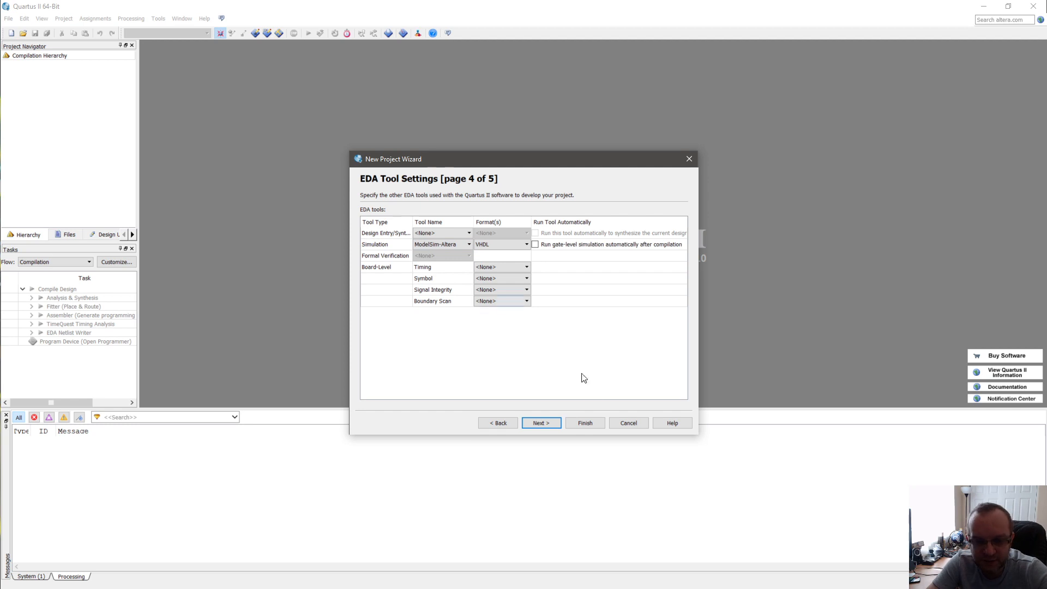
pyautogui.click(588, 424)
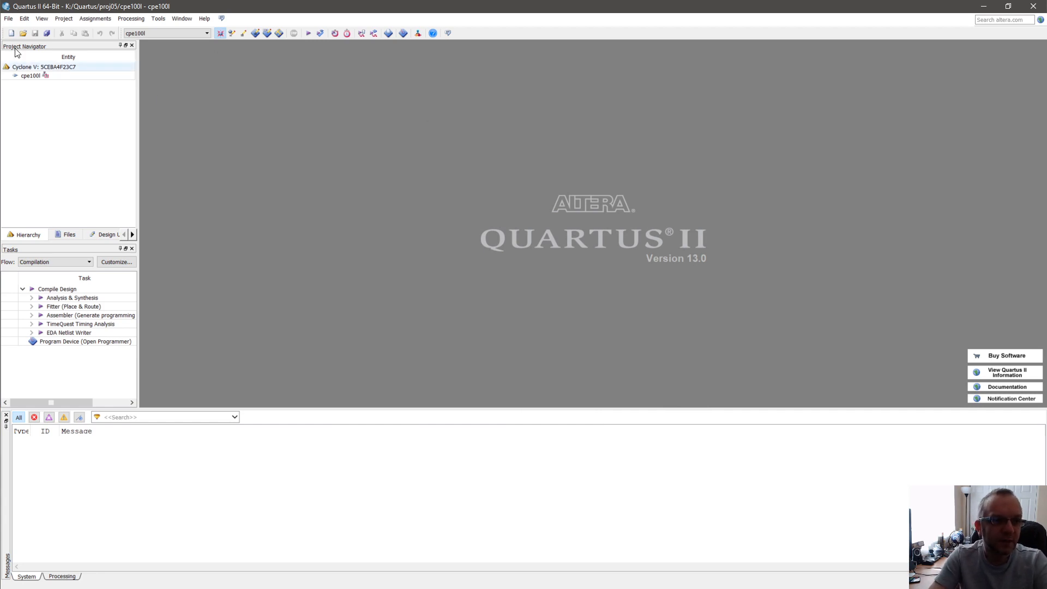
# Step: Create a new Block Diagram/Schematic File in the project
pyautogui.click(8, 19)
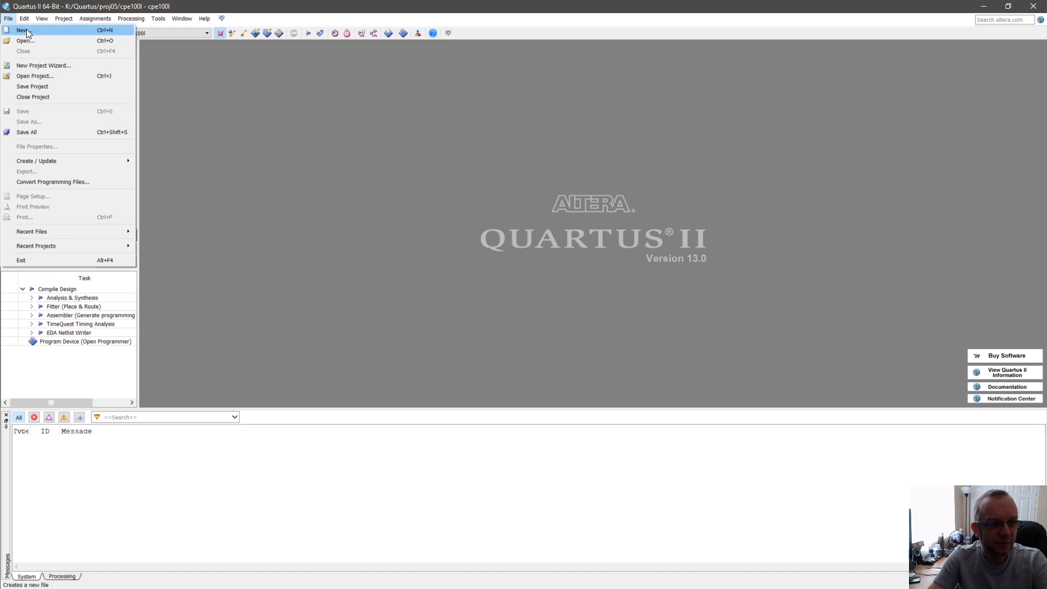
pyautogui.click(26, 30)
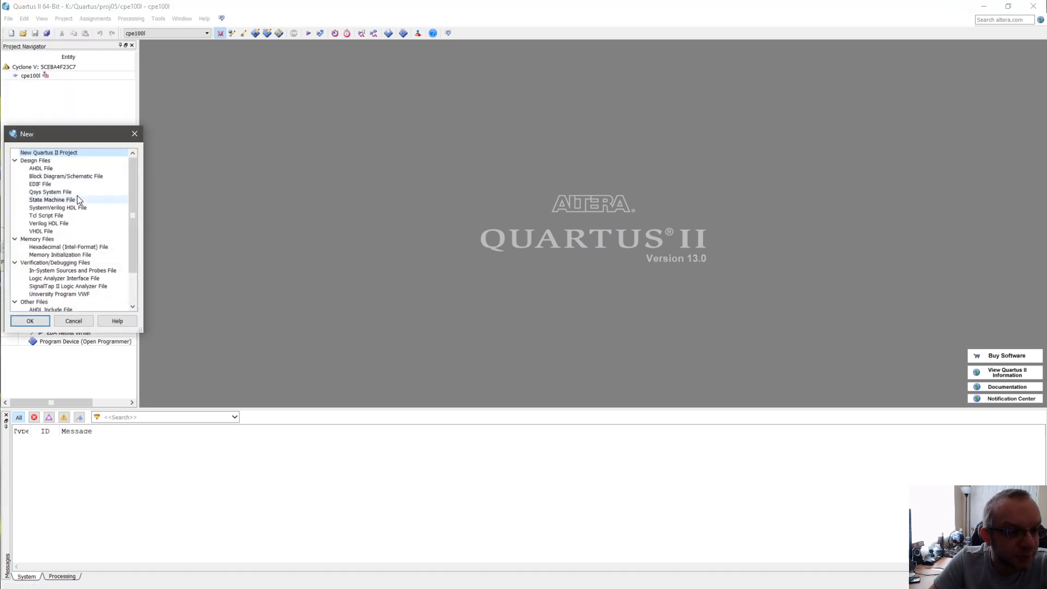
pyautogui.click(81, 177)
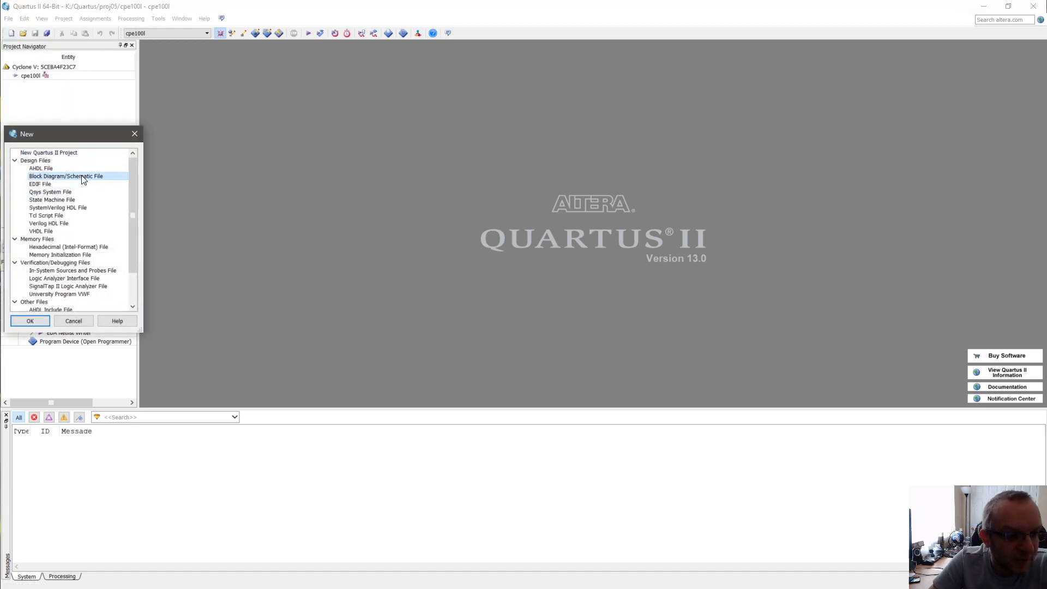
pyautogui.click(31, 317)
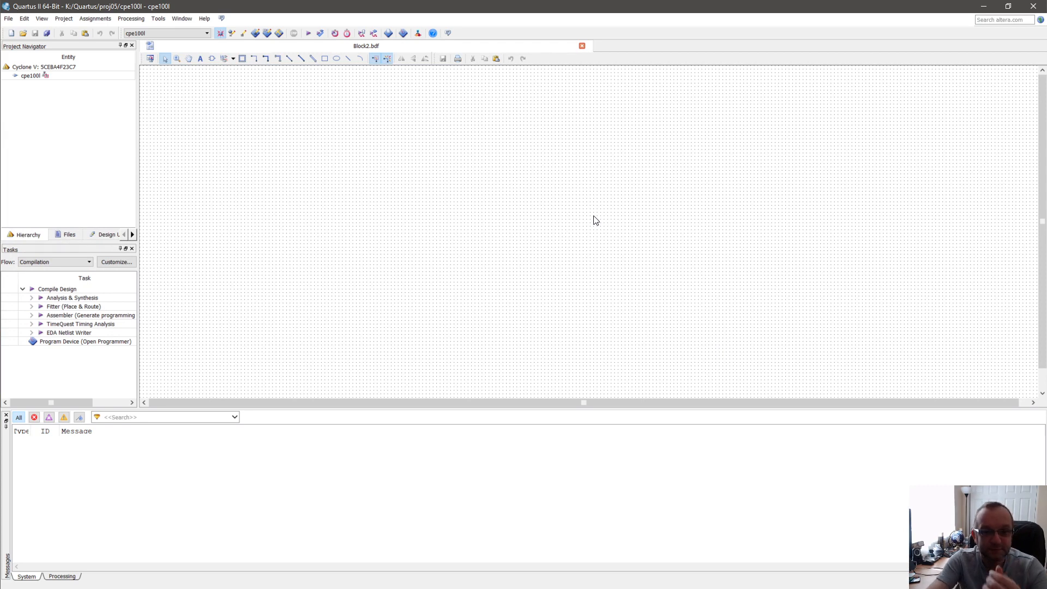
# Step: Preview the and2, and3 and and4 symbols from the primitives library, then choose and2 for insertion
pyautogui.click(213, 59)
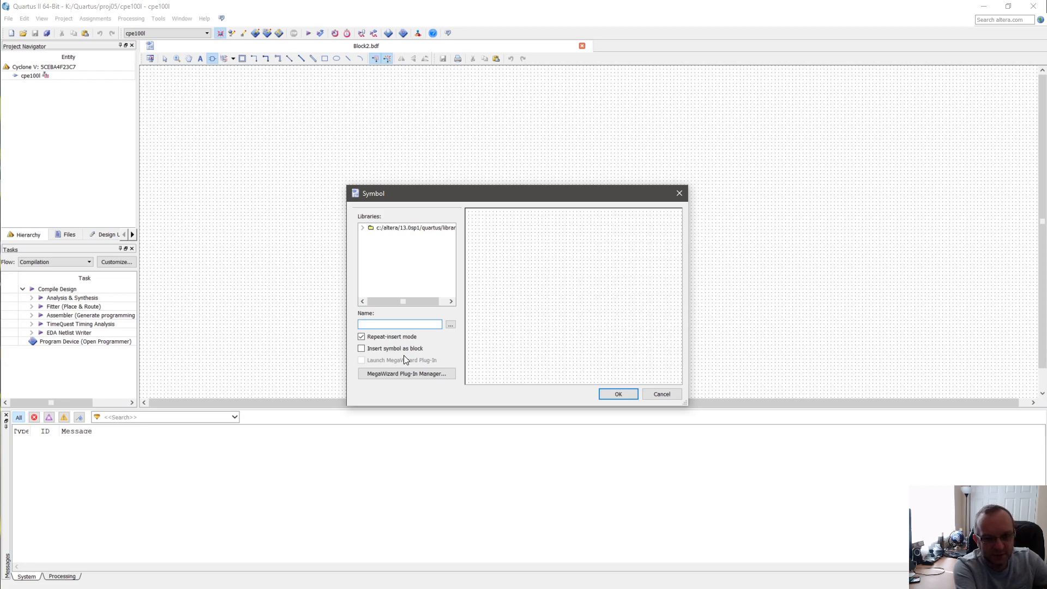
pyautogui.write('and2')
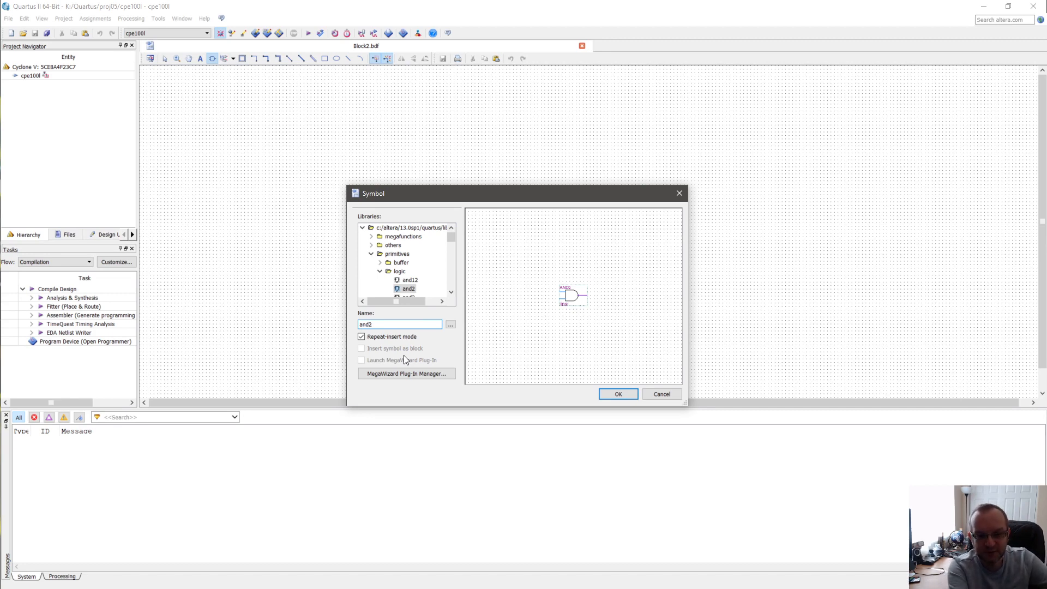
pyautogui.press('BackSpace')
pyautogui.write('3')
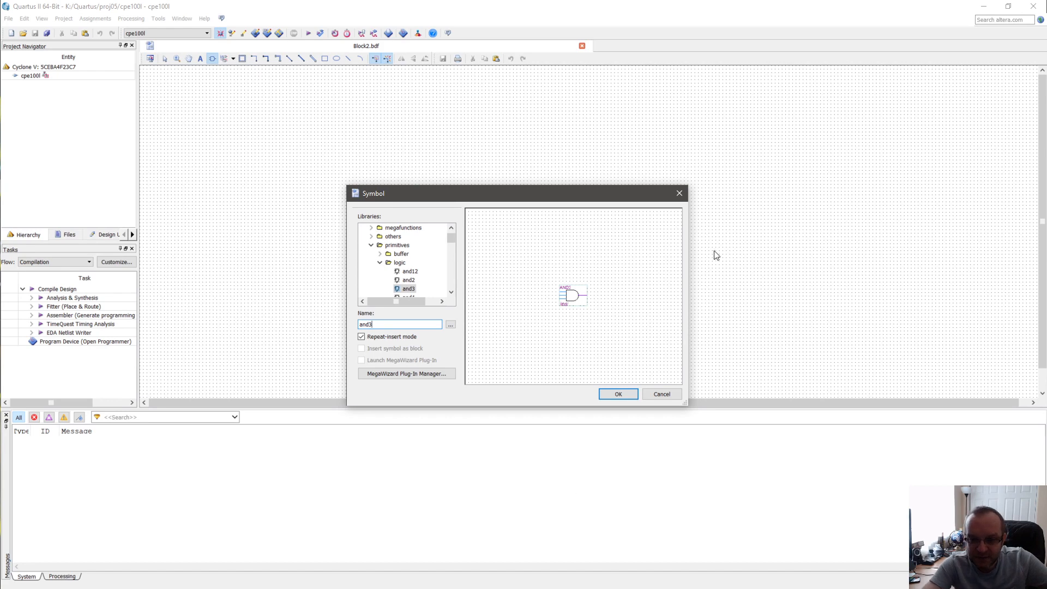
pyautogui.press('BackSpace')
pyautogui.write('4')
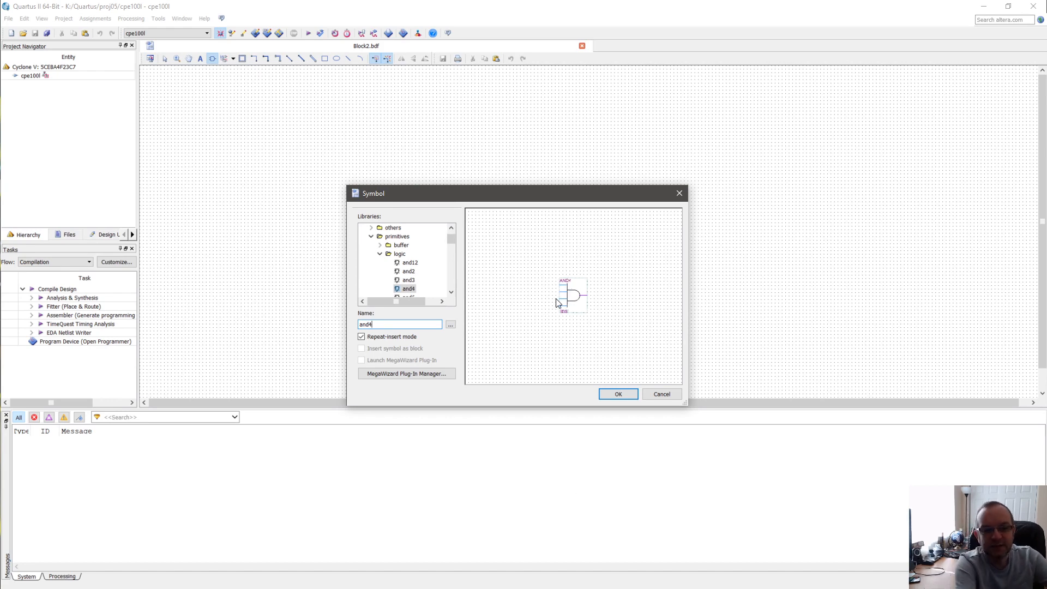
pyautogui.press('BackSpace')
pyautogui.write('2')
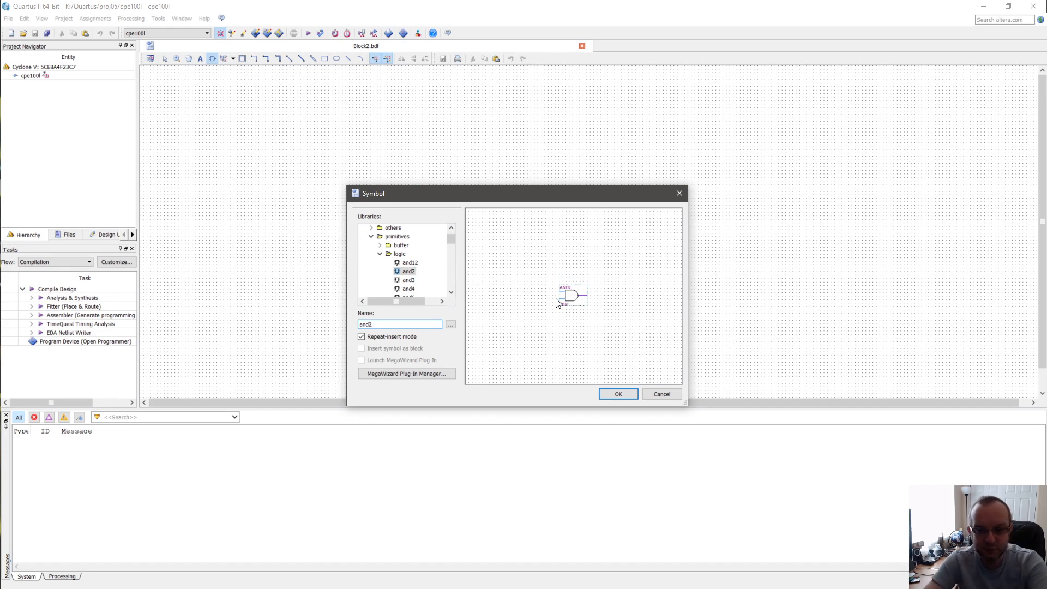
# Step: Place a single and2 gate in the upper middle of the schematic and end symbol insertion
pyautogui.click(620, 394)
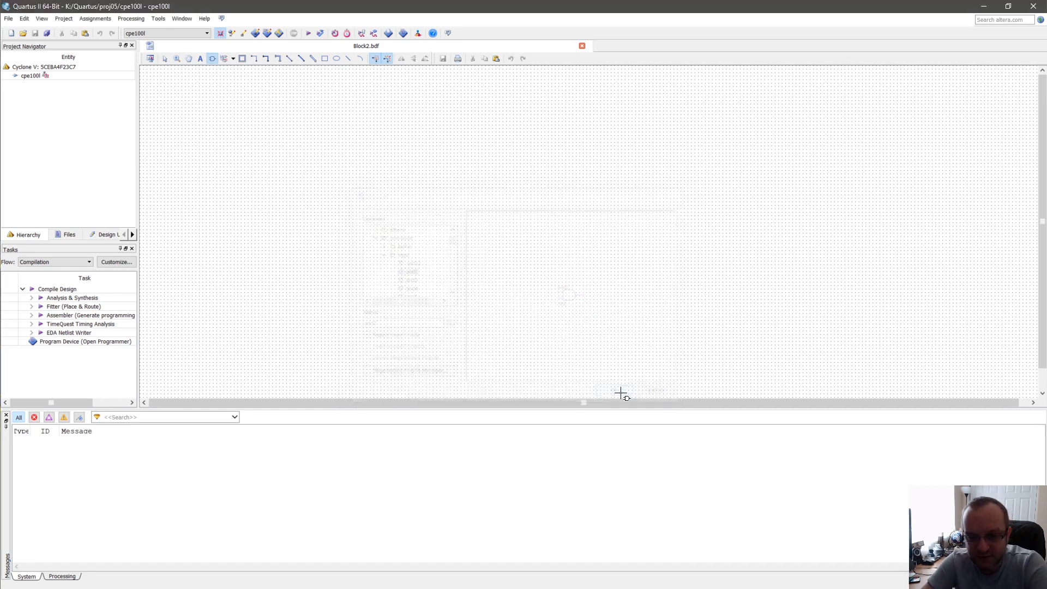
pyautogui.click(490, 186)
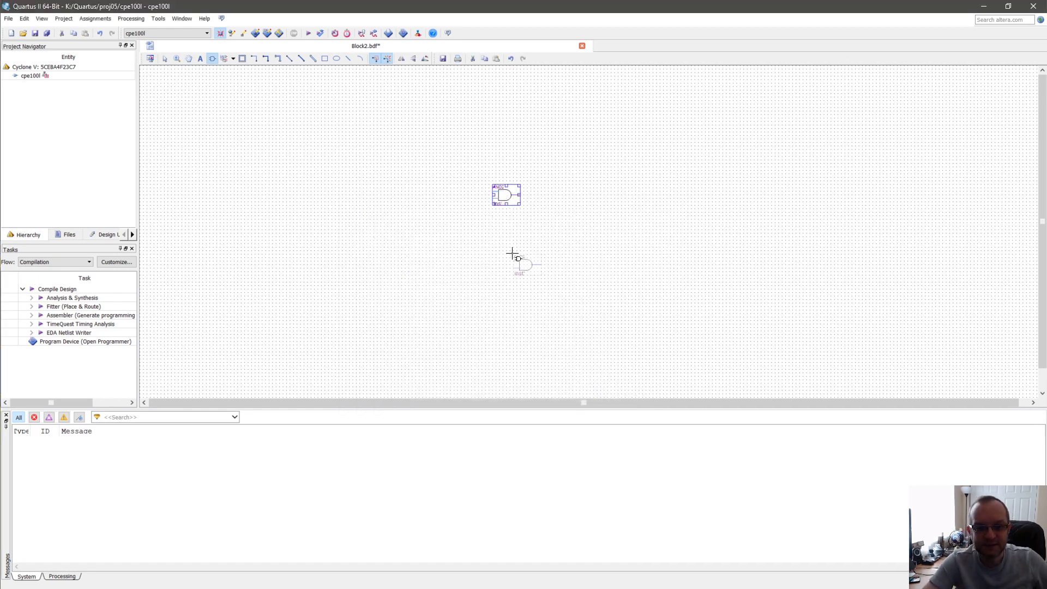
pyautogui.press('Escape')
pyautogui.keyDown('ctrl'); pyautogui.scroll(1, 487, 215); pyautogui.keyUp('ctrl')
pyautogui.keyDown('ctrl'); pyautogui.scroll(2, 488, 216); pyautogui.keyUp('ctrl')
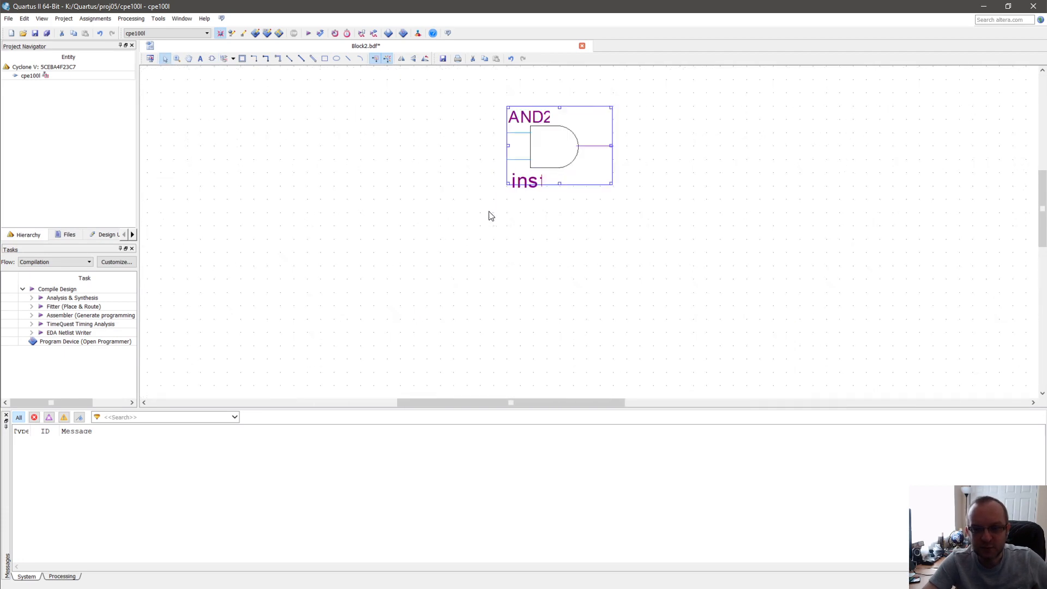
pyautogui.click(682, 165)
pyautogui.scroll(3, 660, 199)
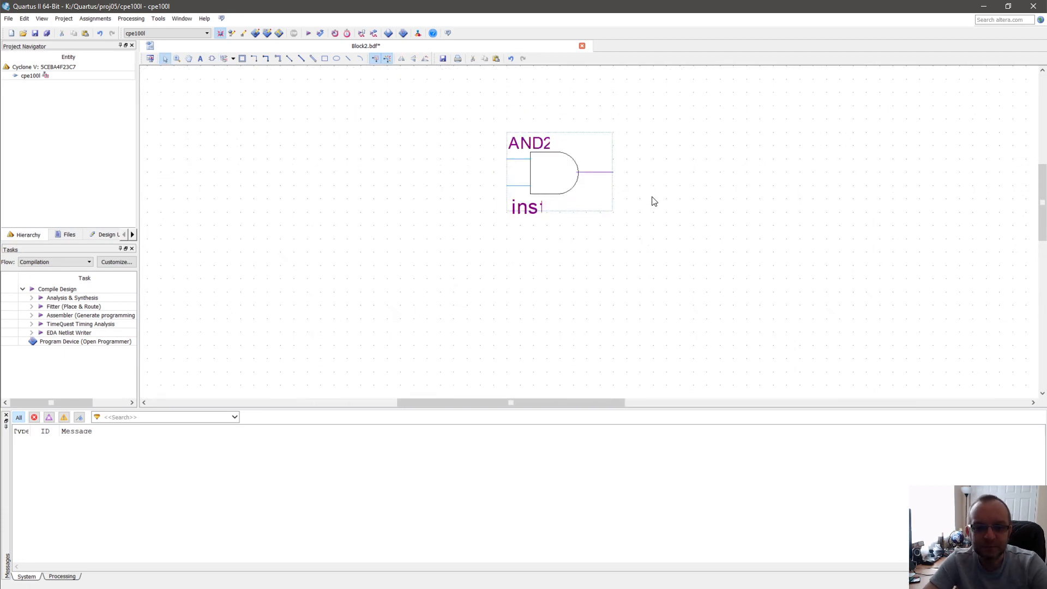
pyautogui.scroll(-1, 584, 226)
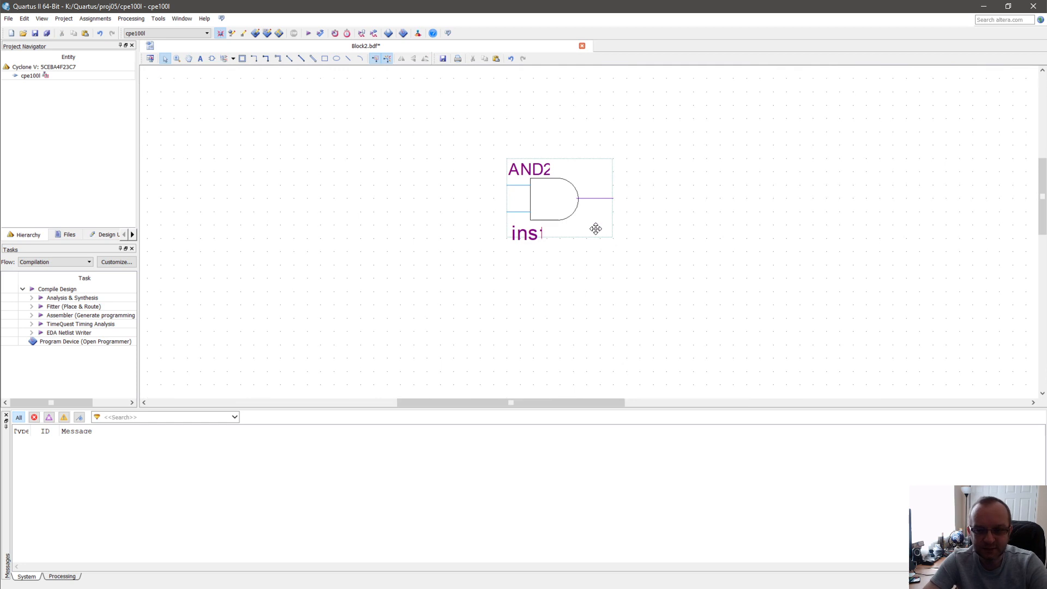
# Step: Insert one xor gate to the right of the AND2 gate and shift it slightly lower than the AND2
pyautogui.click(213, 60)
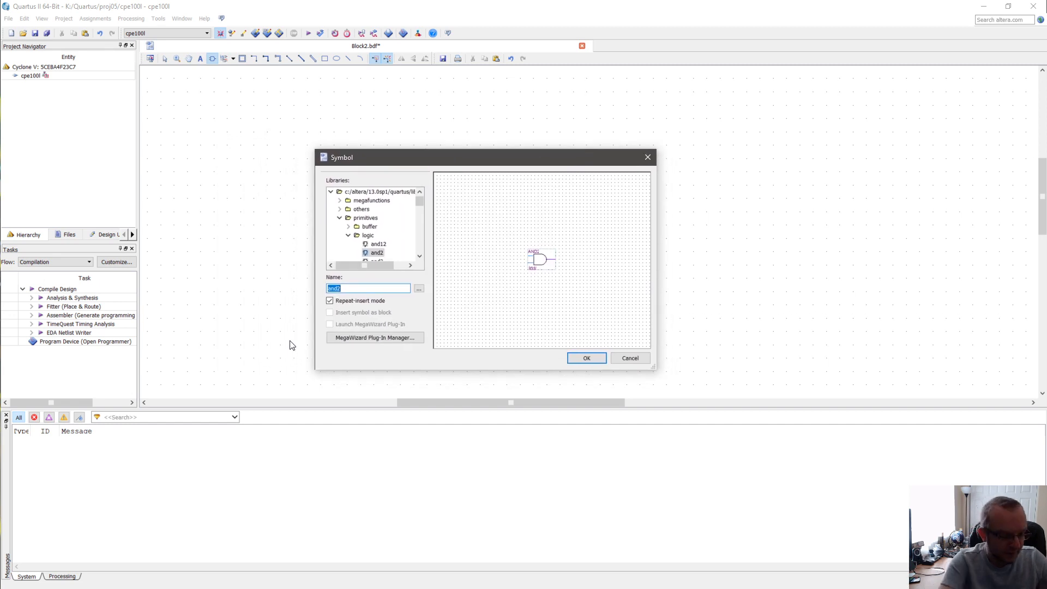
pyautogui.write('xor')
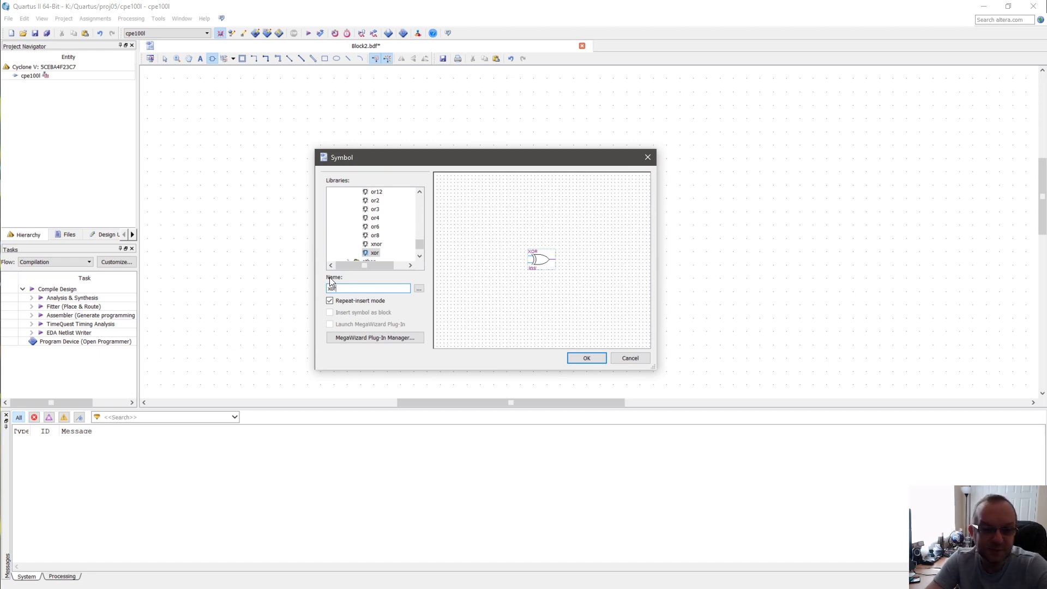
pyautogui.click(586, 357)
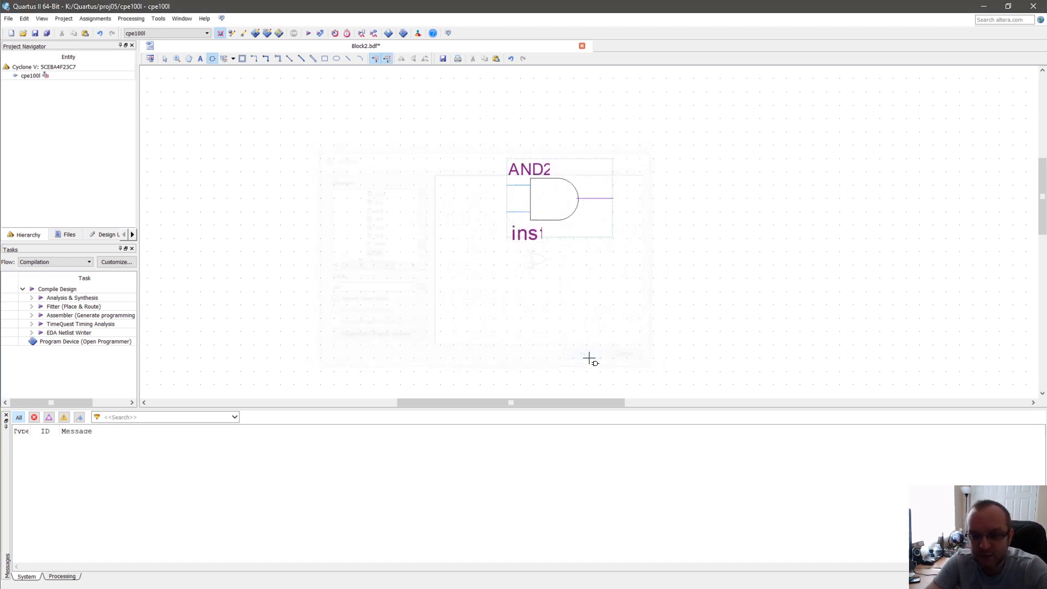
pyautogui.click(676, 169)
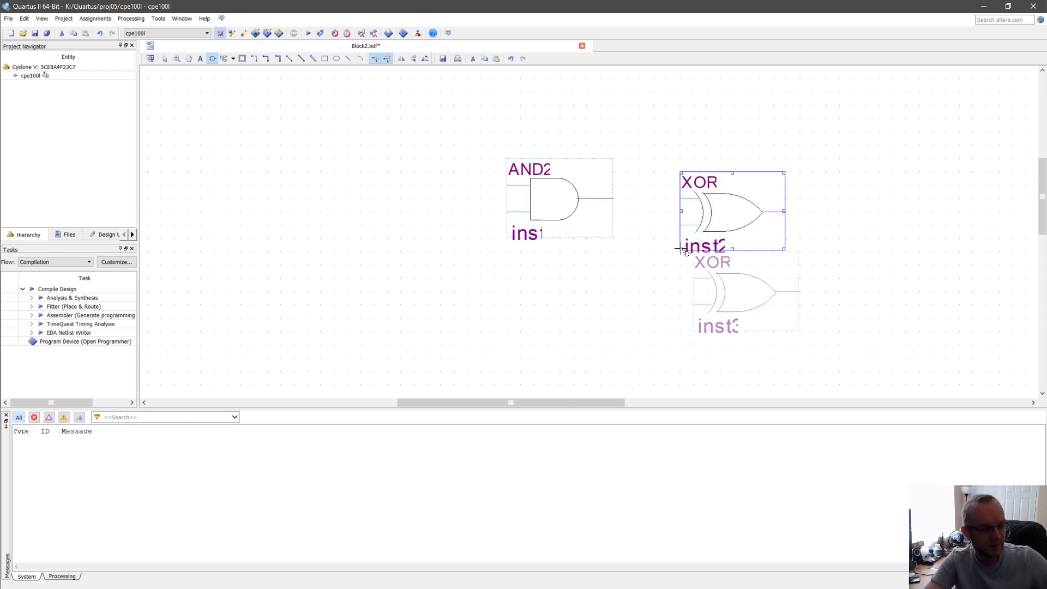
pyautogui.press('Escape')
pyautogui.moveTo(729, 214); pyautogui.dragTo(729, 240)
pyautogui.click(631, 317)
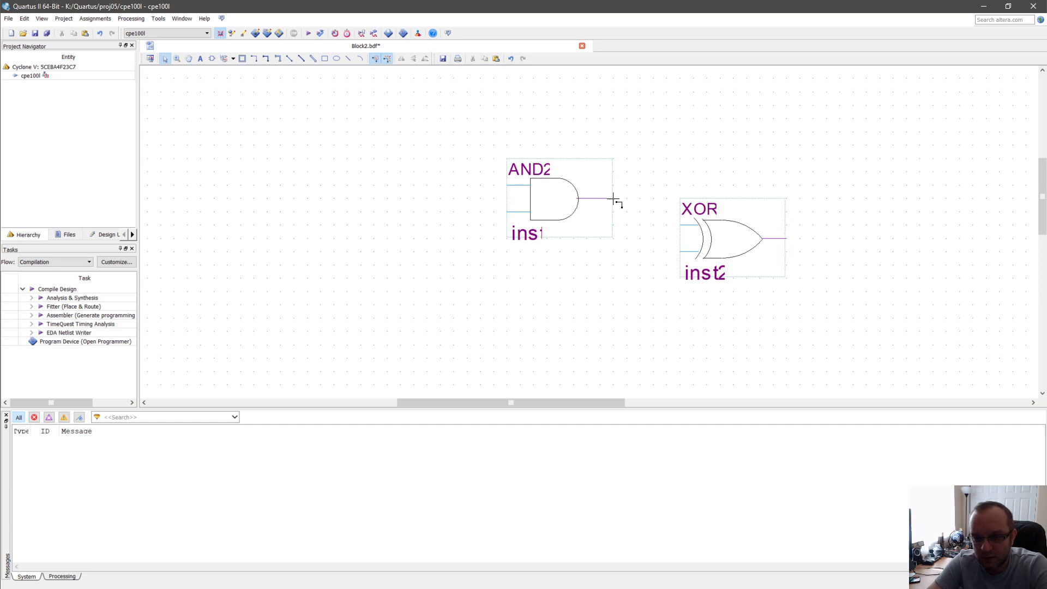
# Step: Wire the AND2 output to the XOR's upper input and reposition the XOR gate below and to the right of the AND2
pyautogui.moveTo(613, 198); pyautogui.dragTo(681, 223)
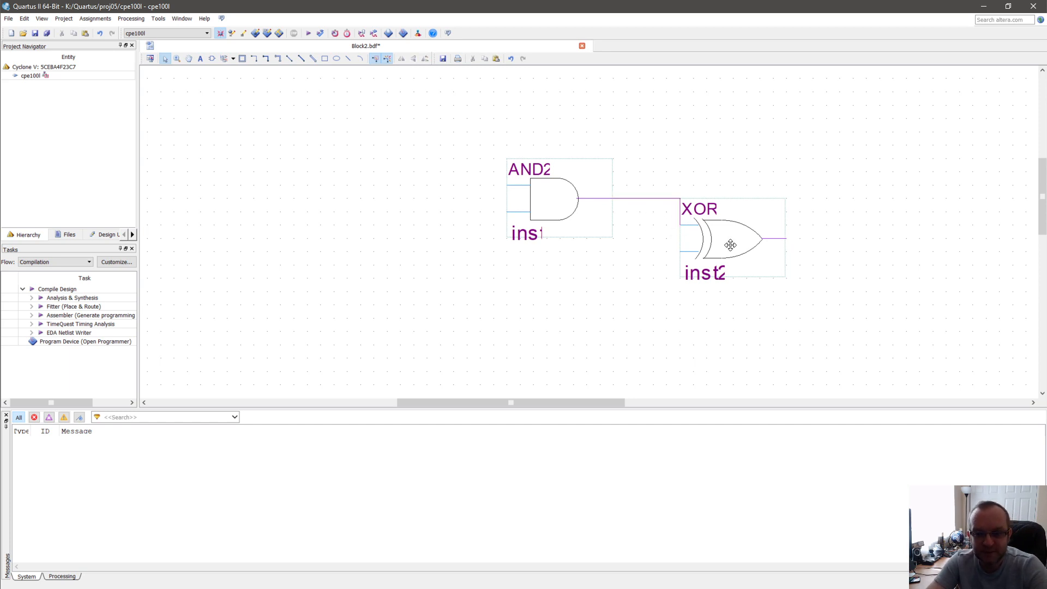
pyautogui.moveTo(731, 245); pyautogui.dragTo(789, 214)
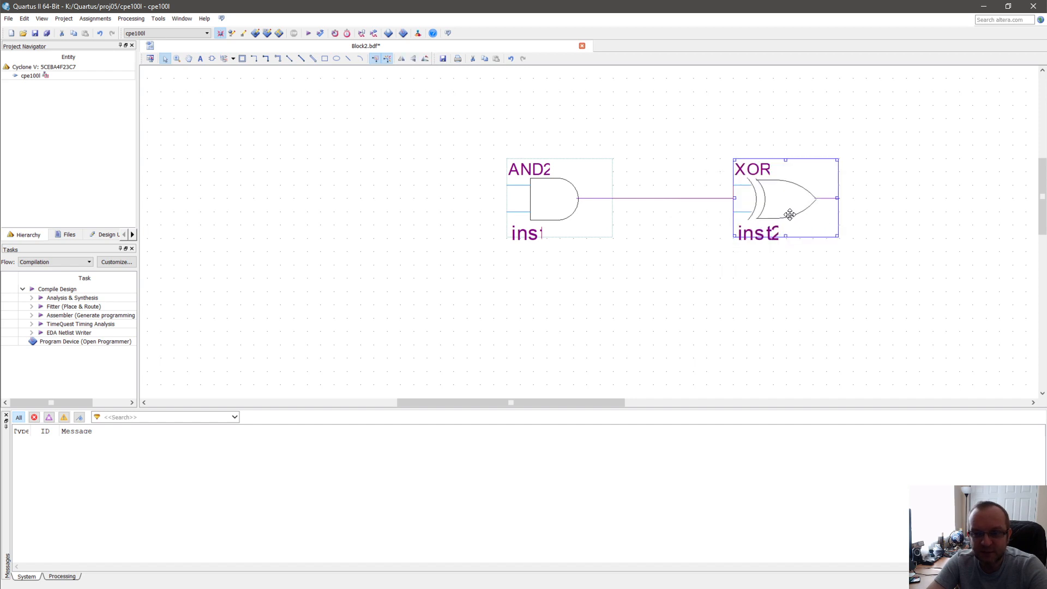
pyautogui.click(797, 270)
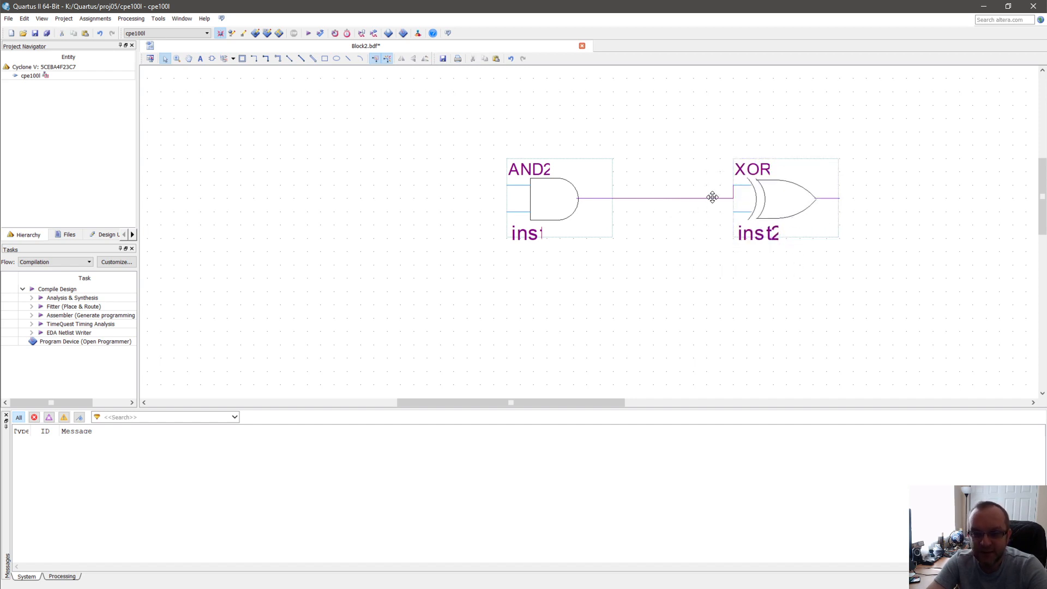
pyautogui.moveTo(781, 199); pyautogui.dragTo(742, 290)
pyautogui.click(639, 286)
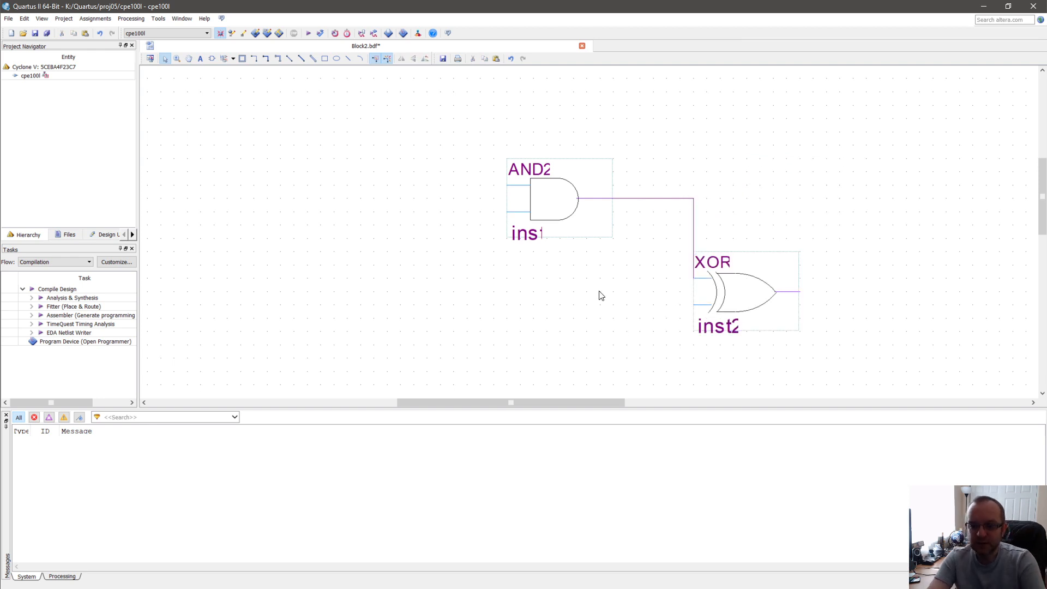
# Step: Place three input pins, one on each AND2 input and one on the XOR's lower input
pyautogui.keyDown('ctrl'); pyautogui.scroll(-1, 663, 245); pyautogui.keyUp('ctrl')
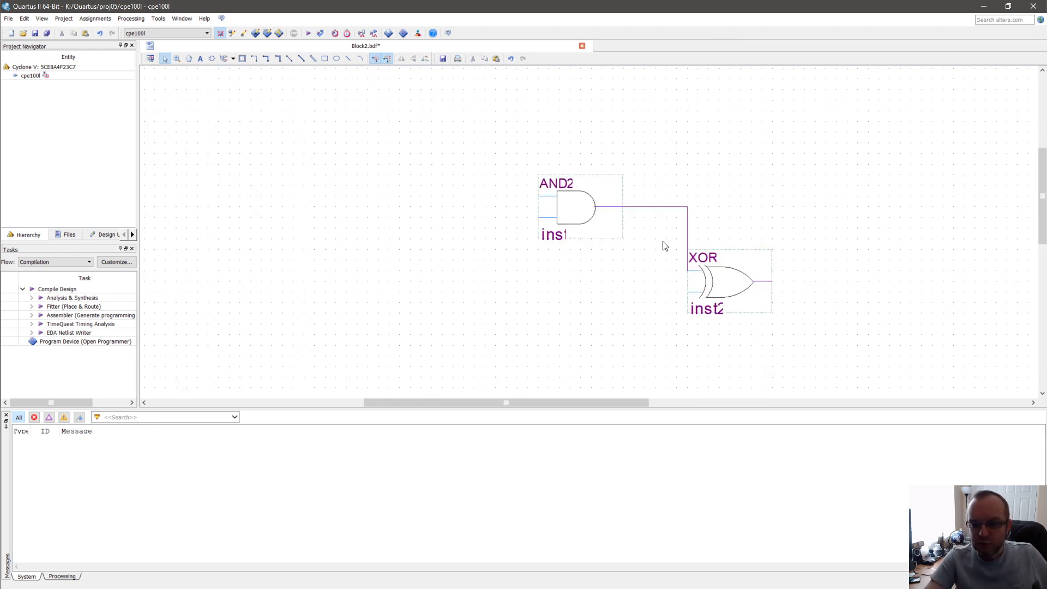
pyautogui.moveTo(625, 404)
pyautogui.mouseDown()
pyautogui.moveTo(666, 404)
pyautogui.moveTo(644, 407)
pyautogui.mouseUp()
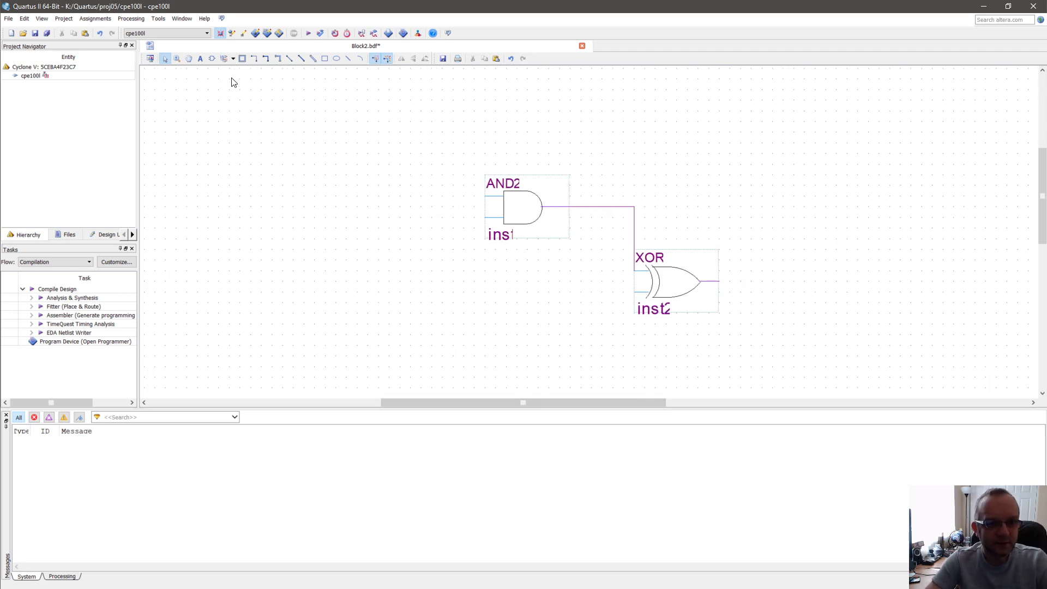
pyautogui.click(213, 58)
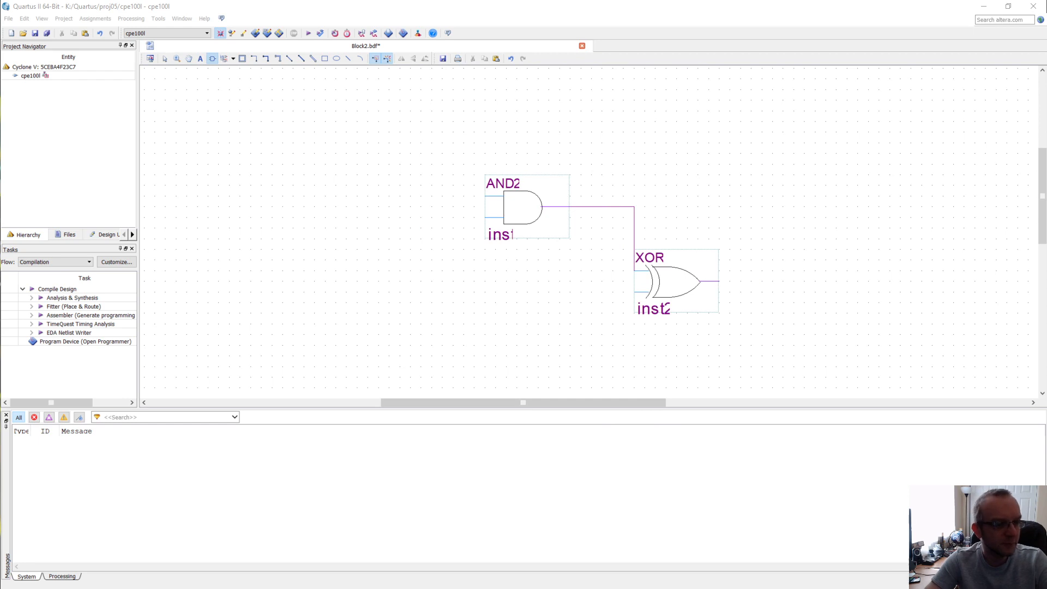
pyautogui.moveTo(471, 153); pyautogui.dragTo(579, 139)
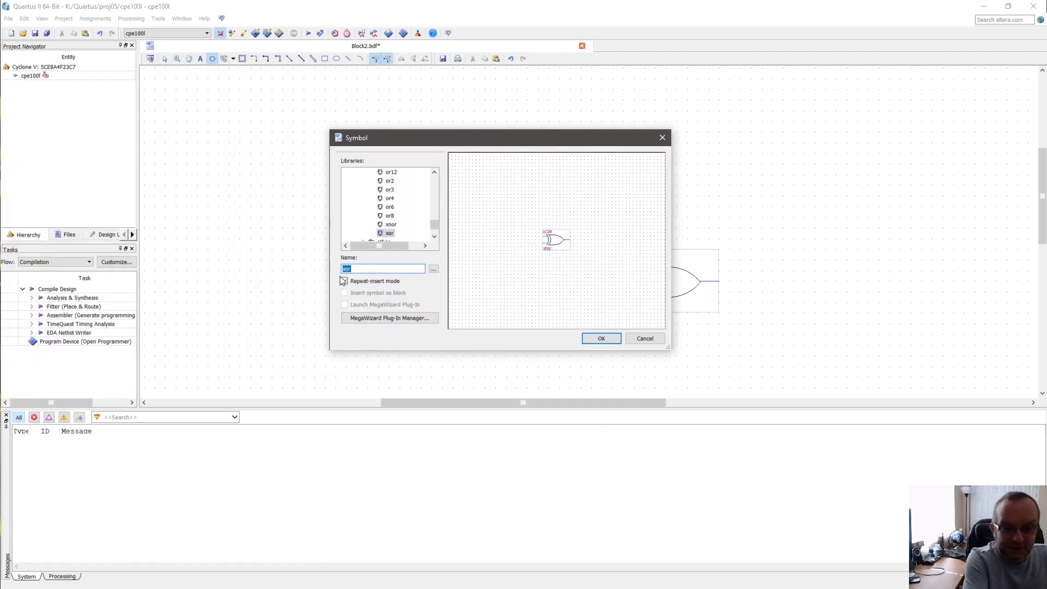
pyautogui.write('input')
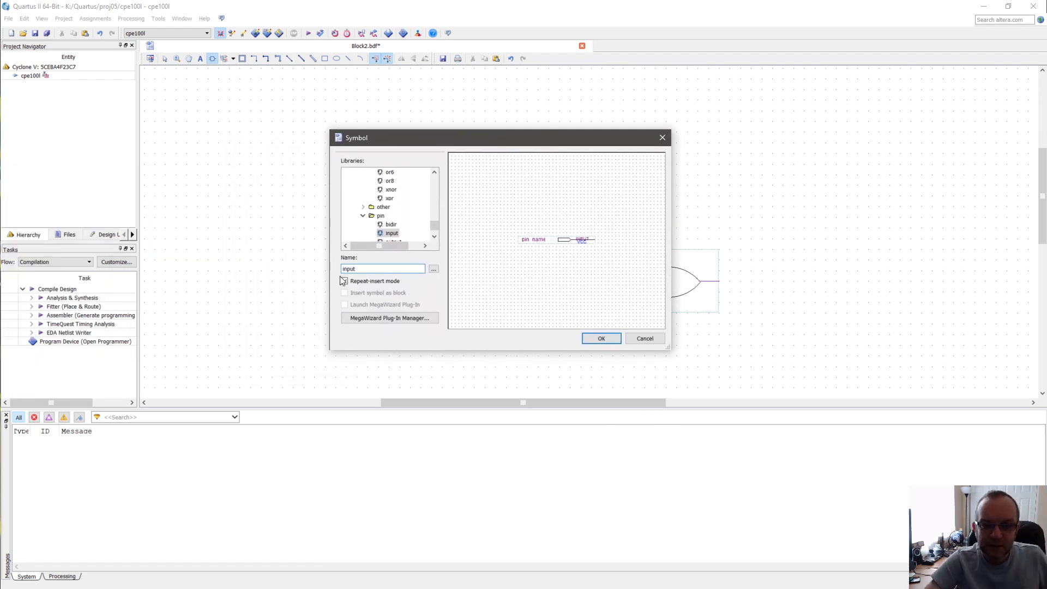
pyautogui.click(344, 281)
pyautogui.scroll(-1, 382, 232)
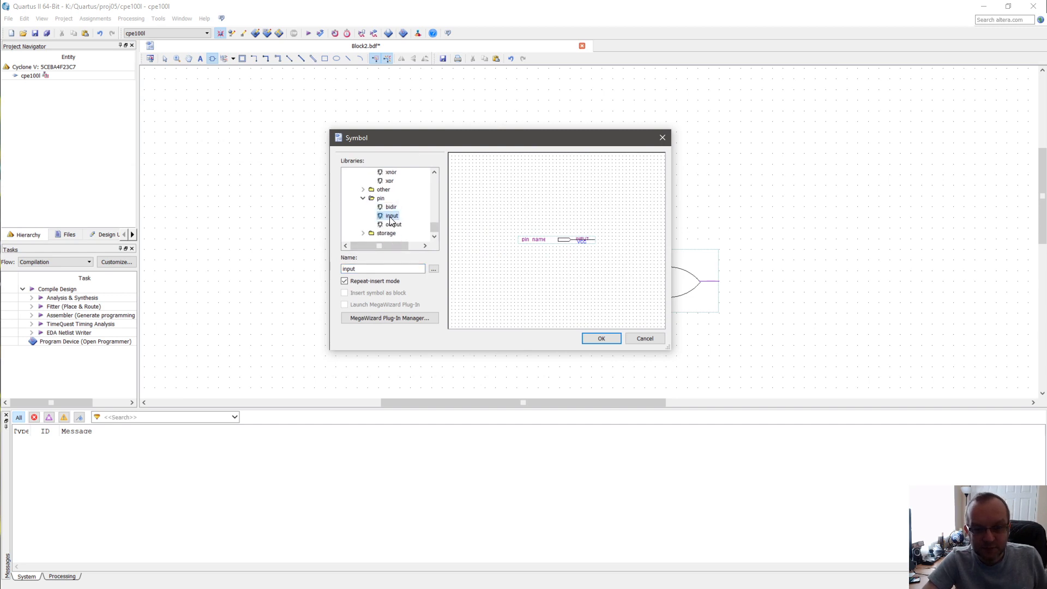
pyautogui.click(600, 334)
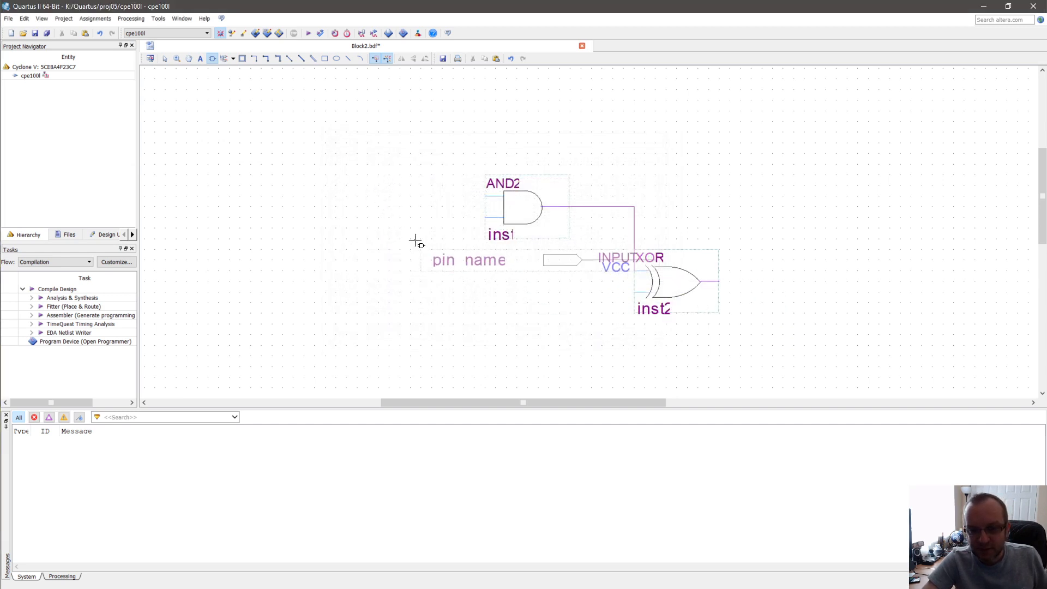
pyautogui.click(254, 180)
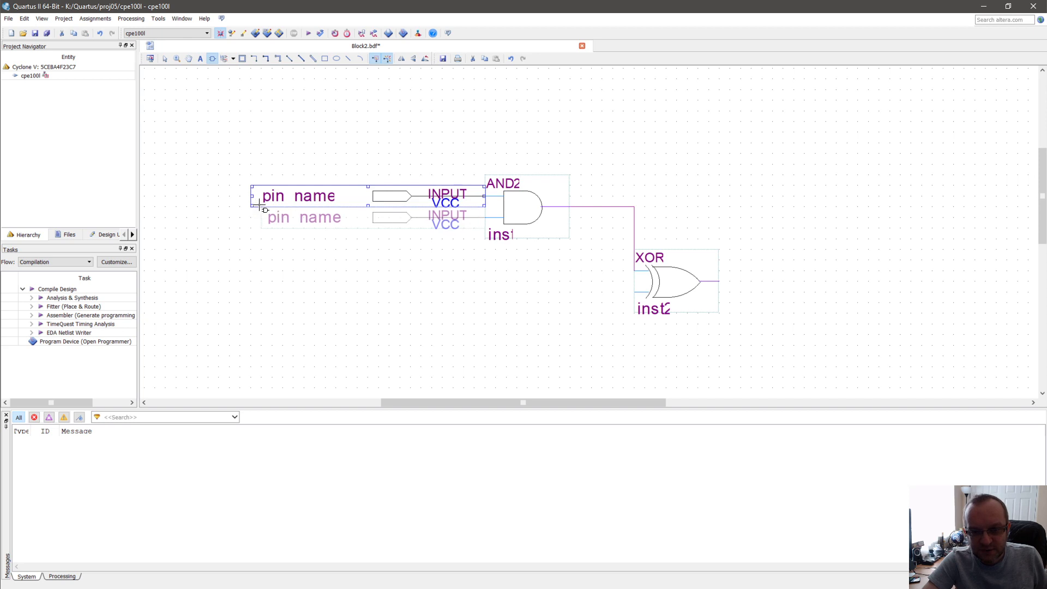
pyautogui.click(260, 204)
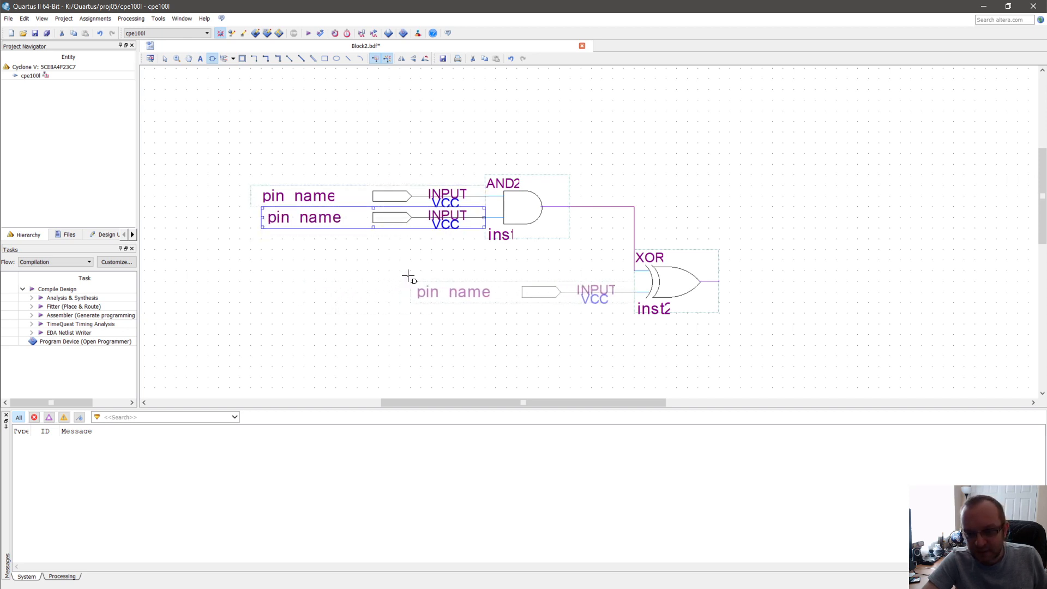
pyautogui.click(407, 278)
pyautogui.press('Escape')
pyautogui.click(347, 313)
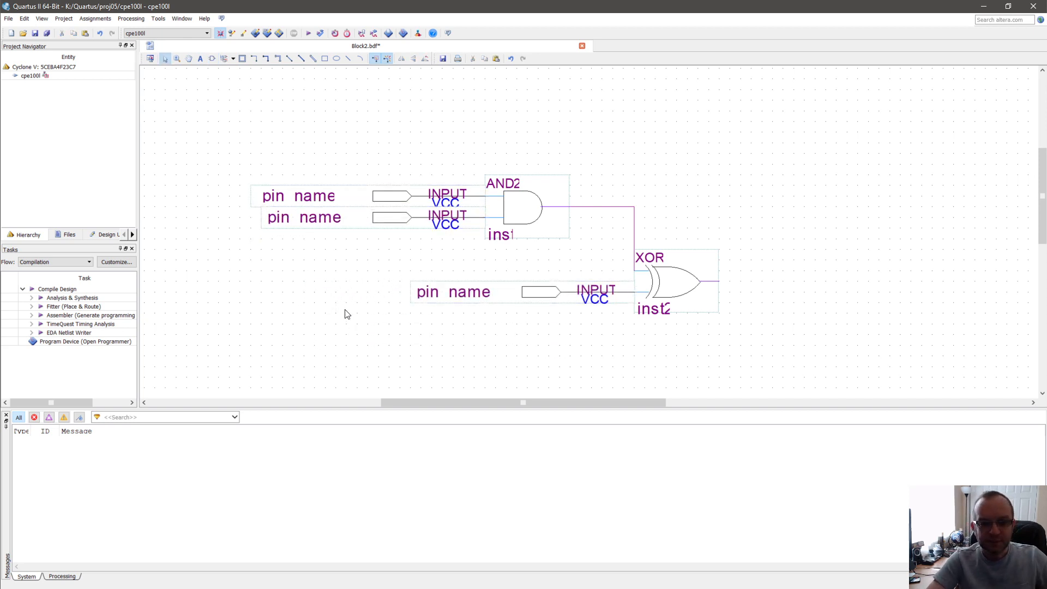
# Step: Insert an output pin and attach it to the XOR gate's output
pyautogui.click(212, 59)
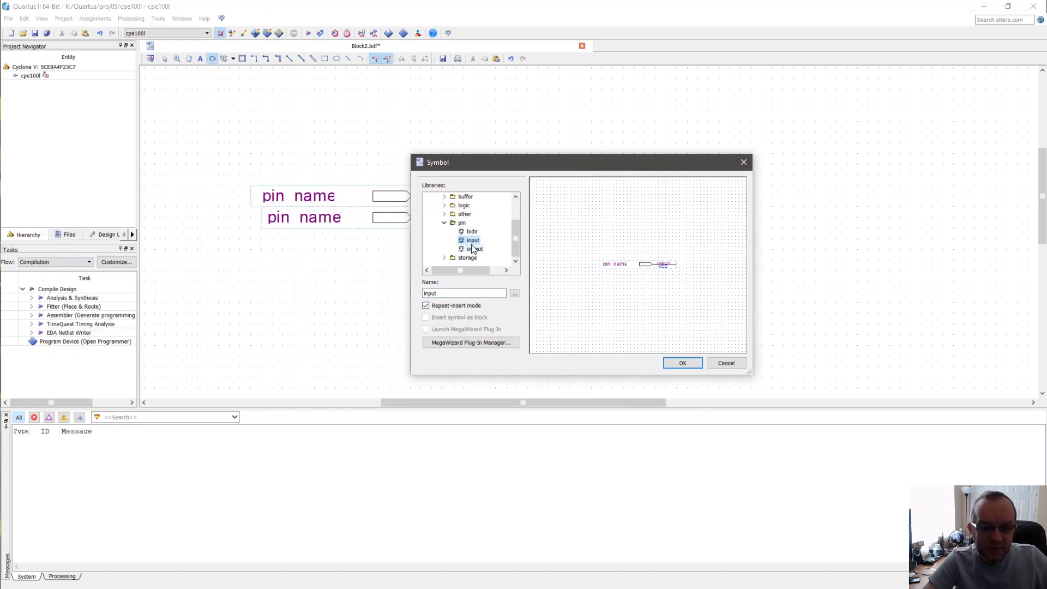
pyautogui.click(474, 249)
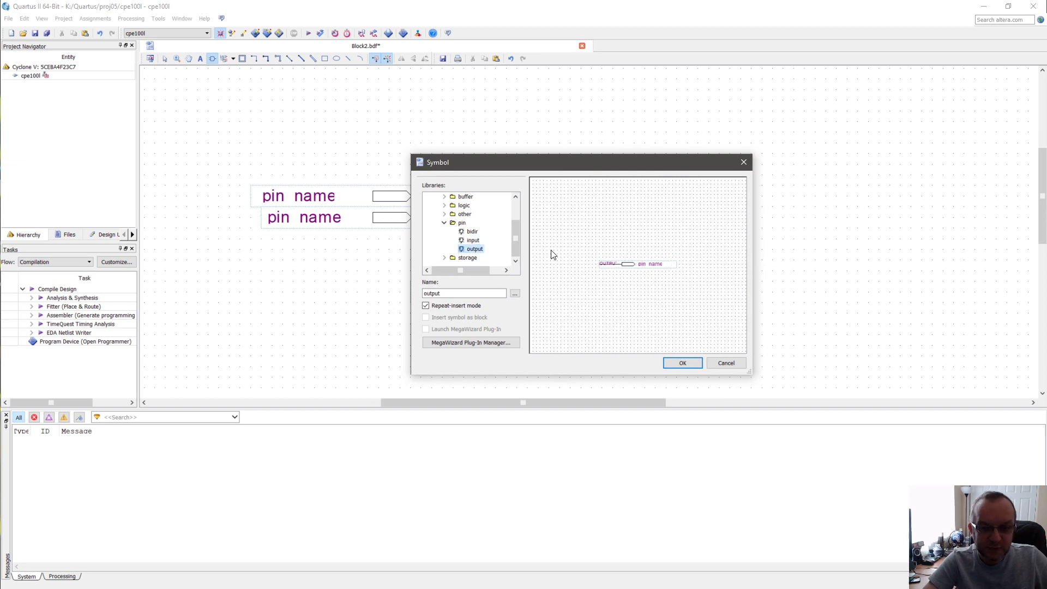
pyautogui.click(684, 361)
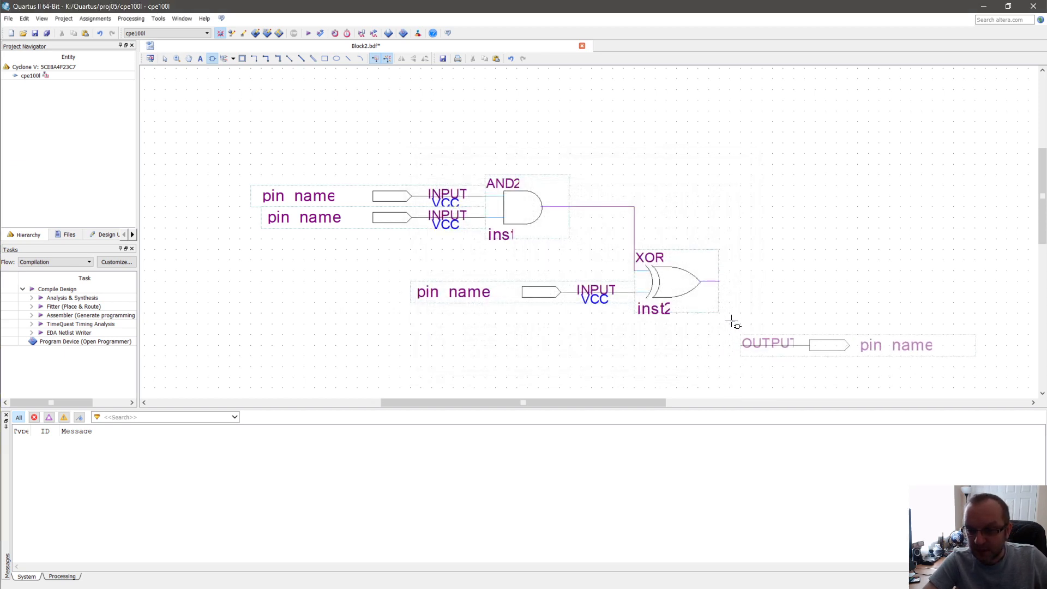
pyautogui.click(709, 268)
pyautogui.press('Escape')
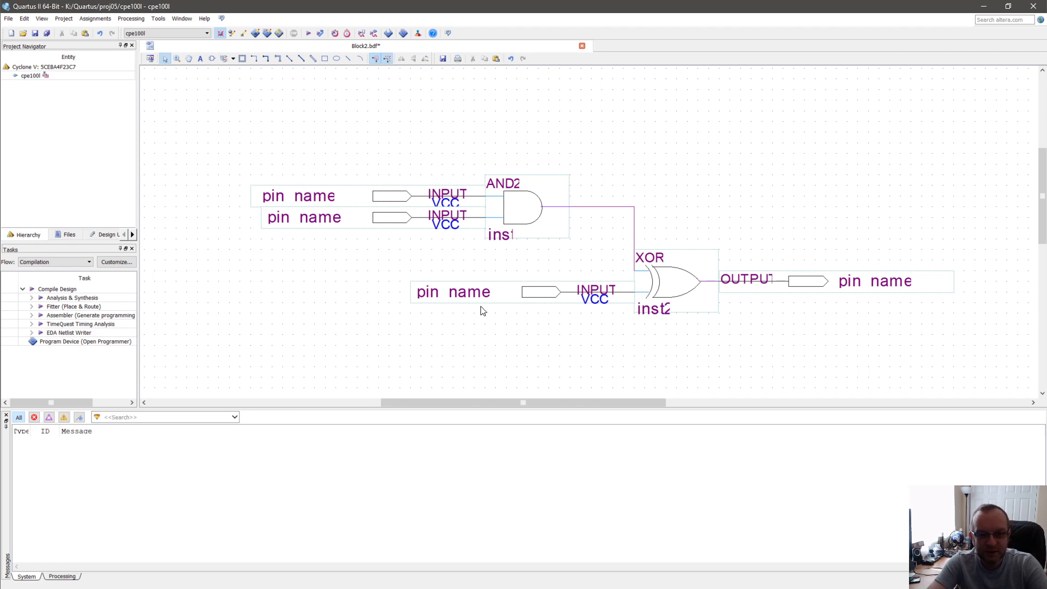
# Step: Rename the input pin on the AND2's upper input as a
pyautogui.doubleClick(286, 198)
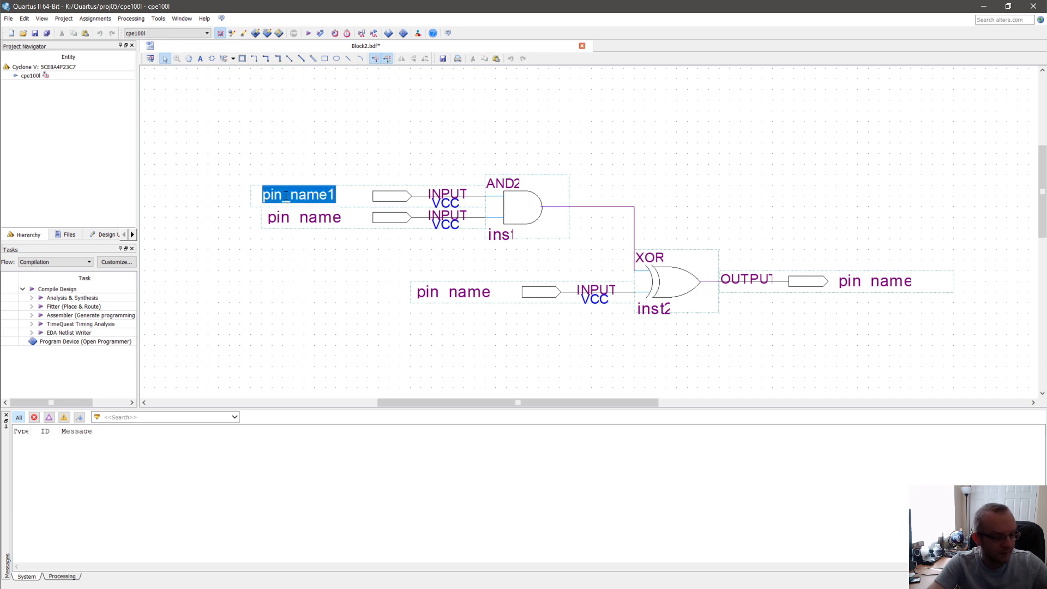
pyautogui.write('a')
pyautogui.click(309, 248)
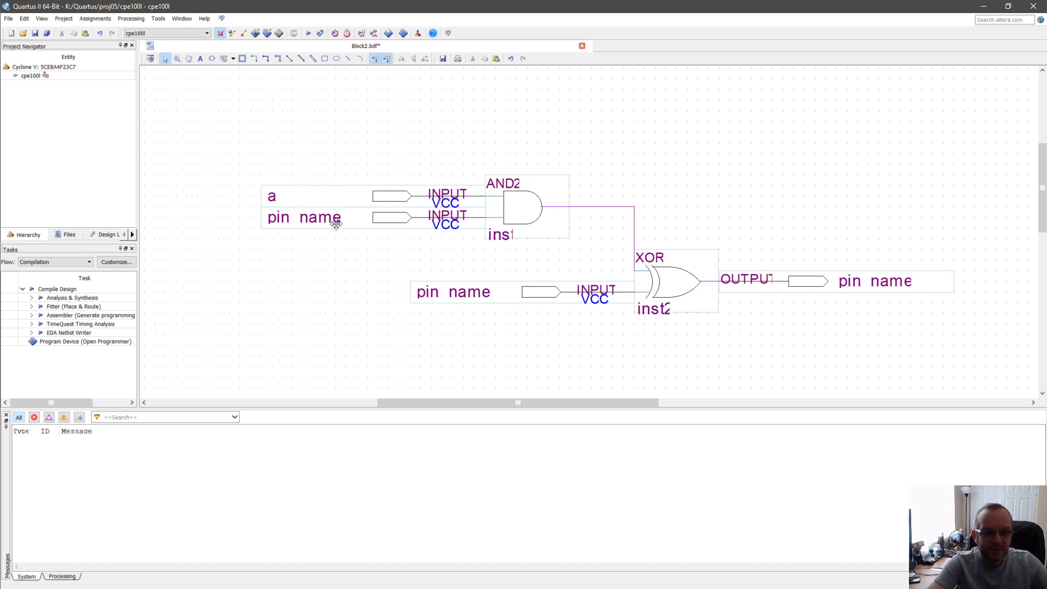
# Step: Rename the input pin on the AND2's lower input as b
pyautogui.doubleClick(343, 219)
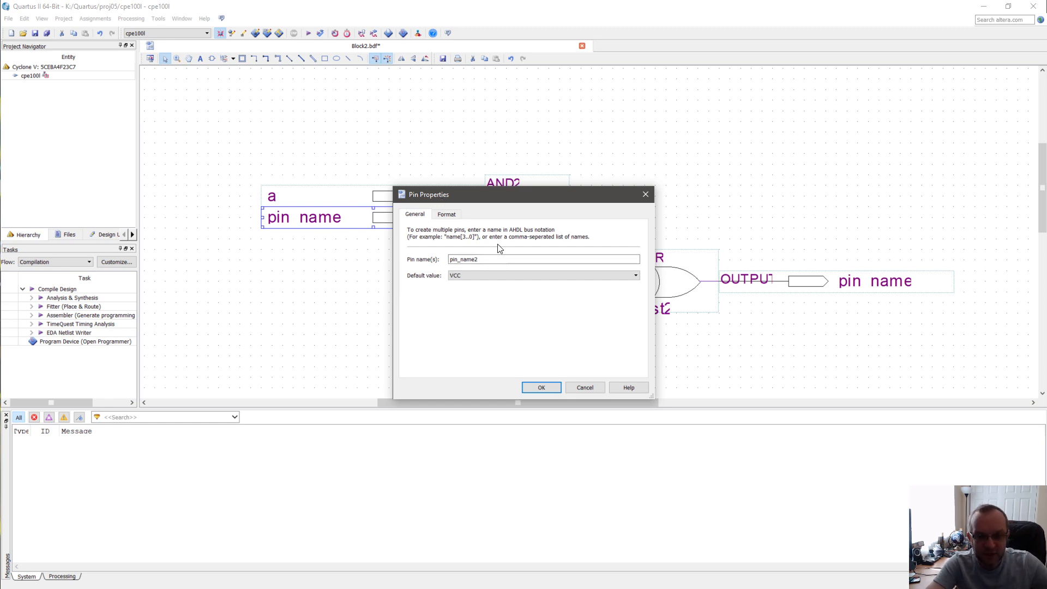
pyautogui.moveTo(489, 260); pyautogui.dragTo(432, 259)
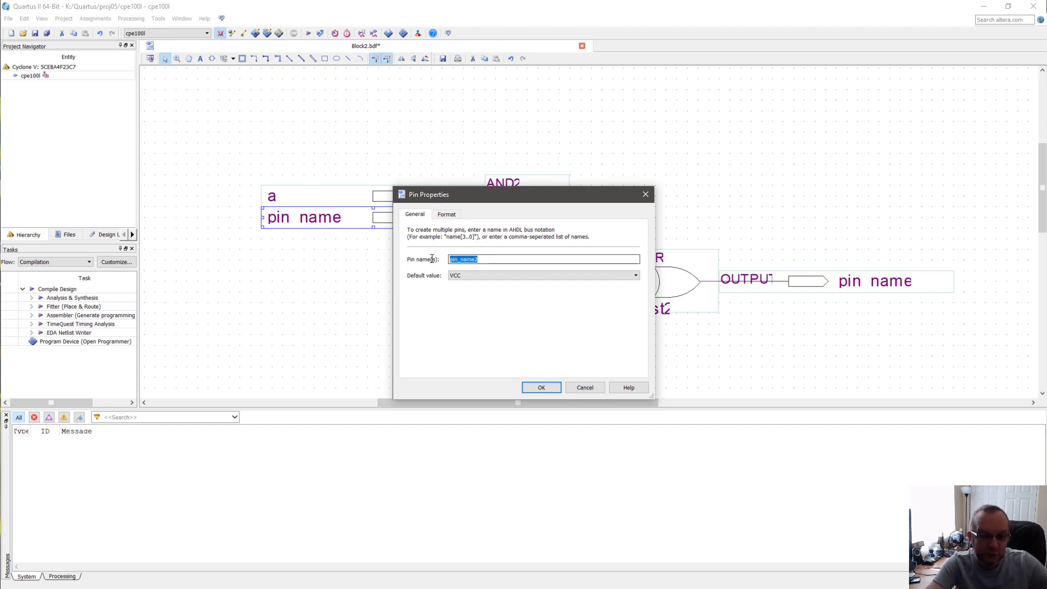
pyautogui.write('b')
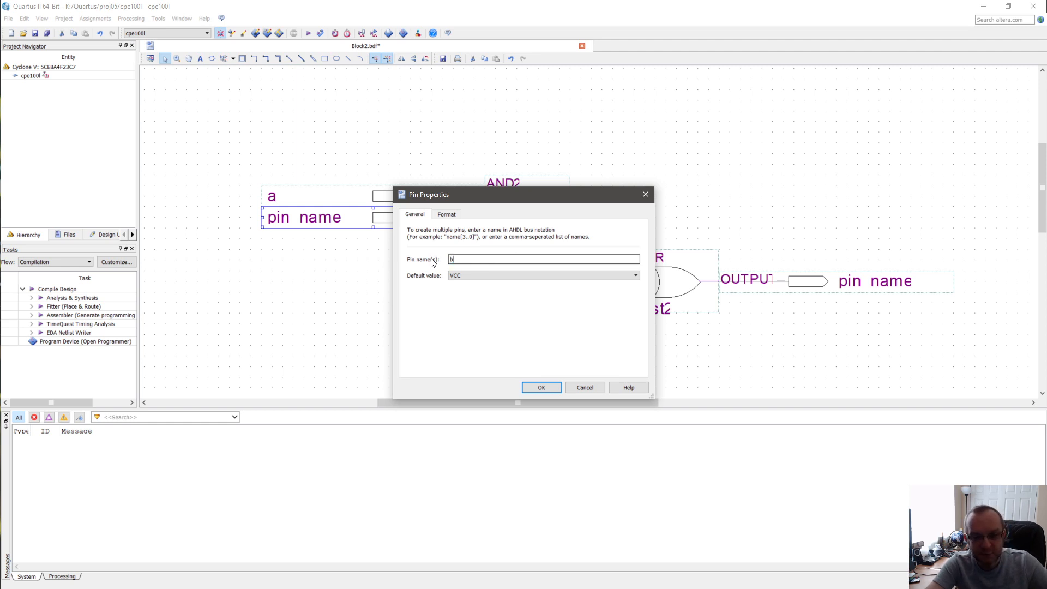
pyautogui.click(542, 388)
# Step: Rename the input pin on the XOR's lower input as c
pyautogui.click(547, 302)
pyautogui.click(472, 292)
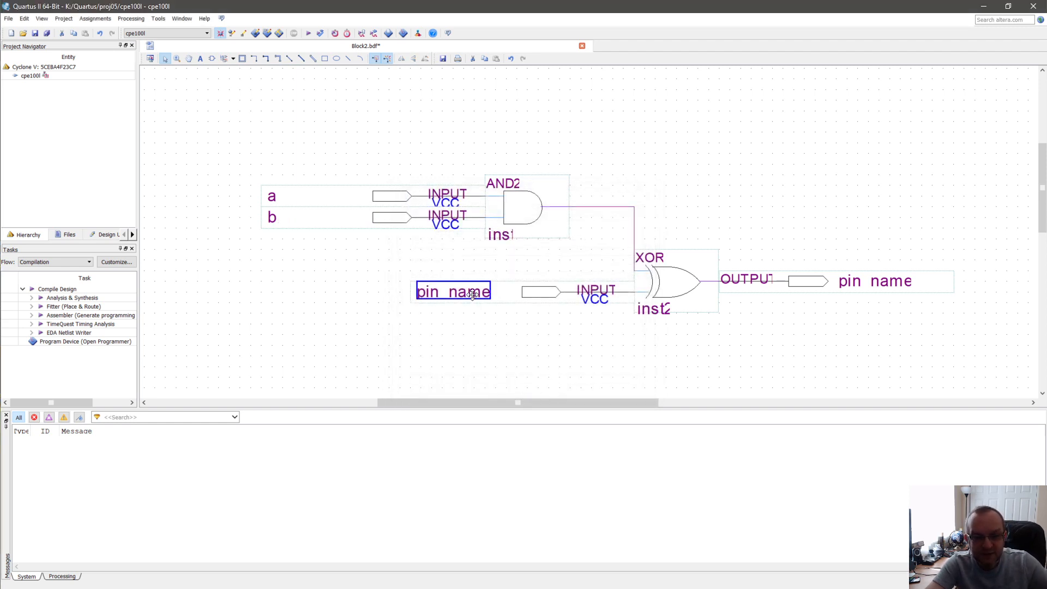
pyautogui.click(471, 291)
pyautogui.write('c')
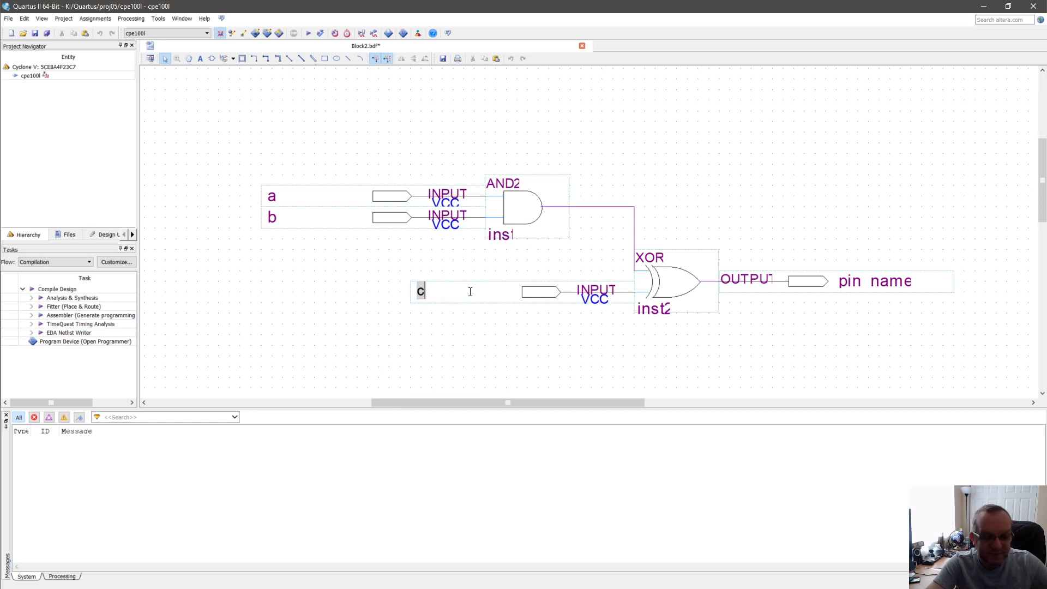
pyautogui.click(505, 352)
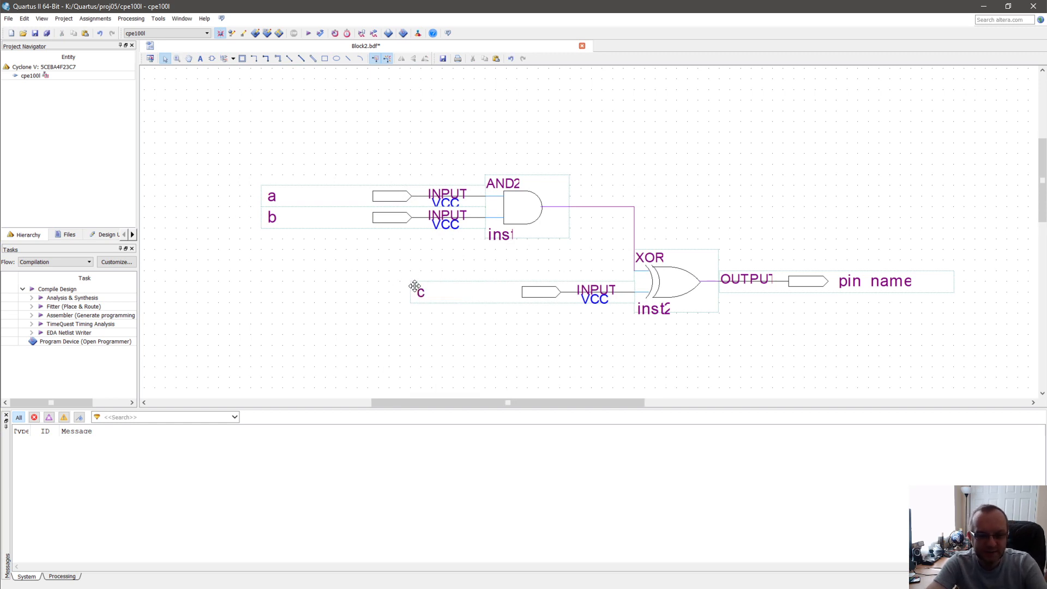
pyautogui.moveTo(882, 285); pyautogui.dragTo(882, 296)
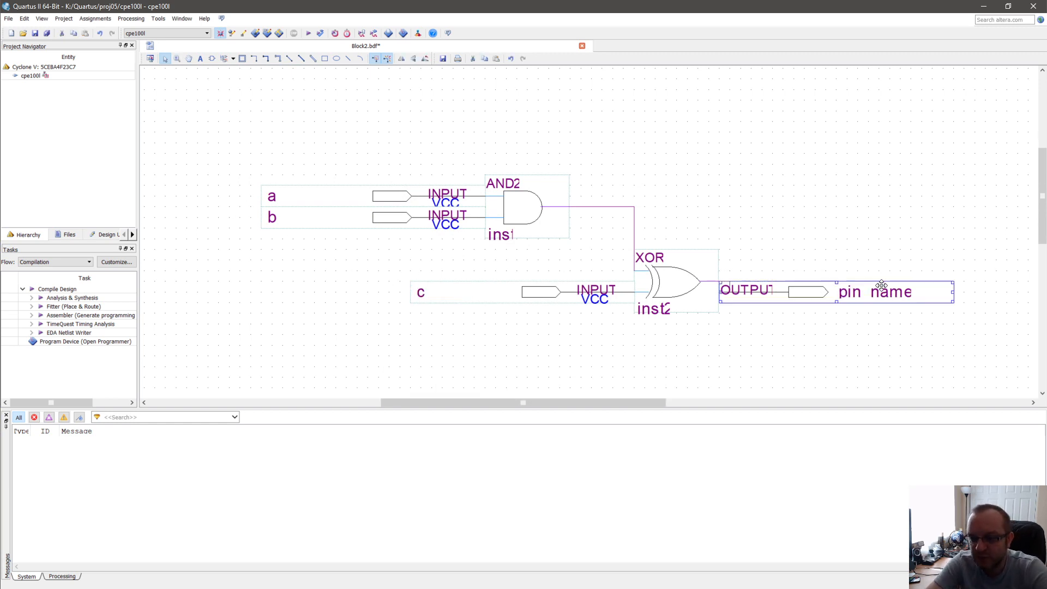
pyautogui.click(871, 335)
pyautogui.hotkey('ctrl', 'z')
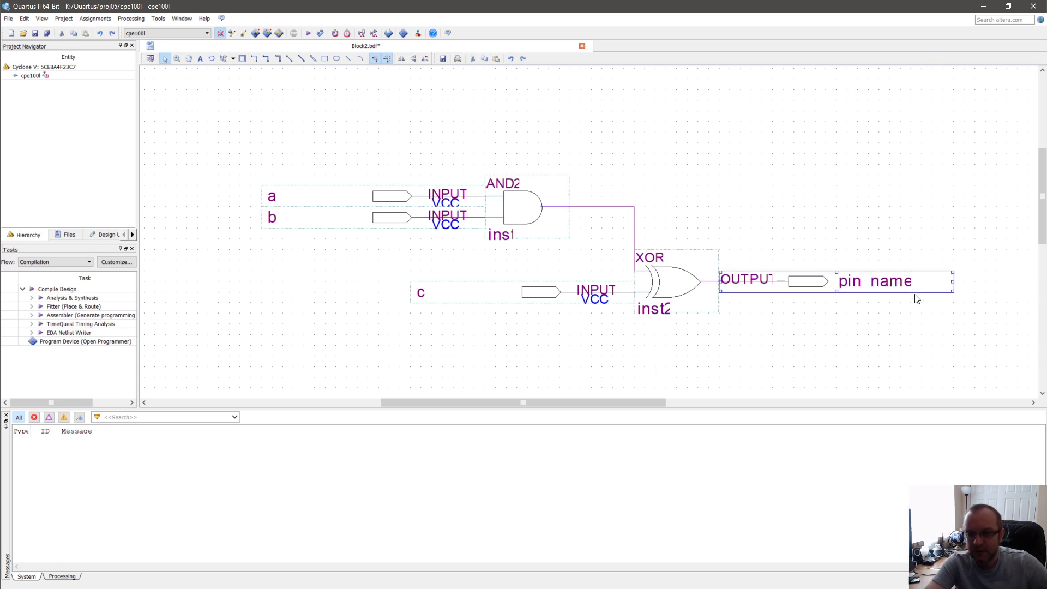
# Step: Rename the output pin on the XOR gate as y
pyautogui.doubleClick(896, 282)
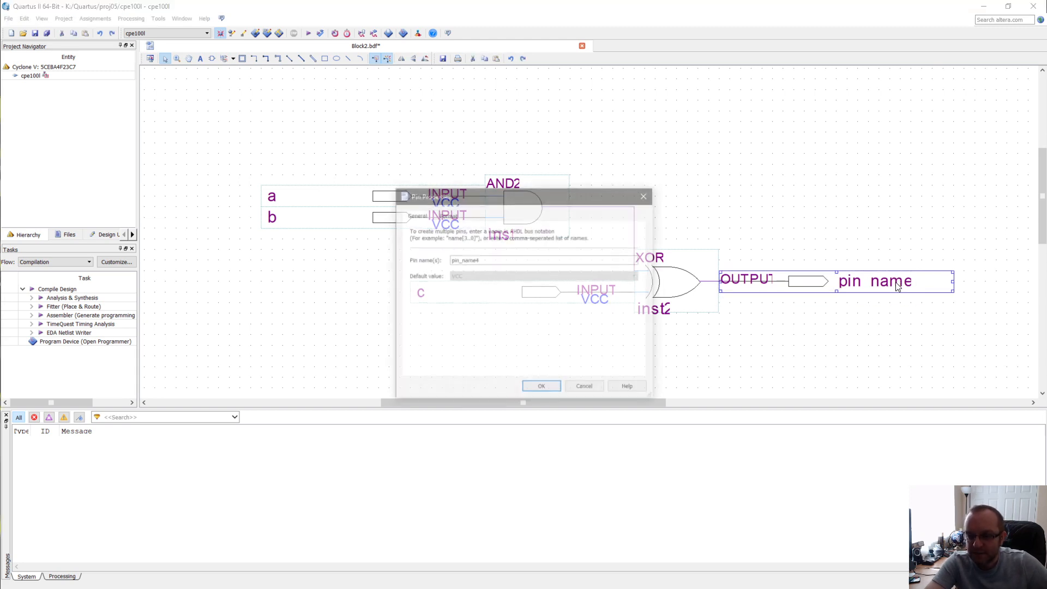
pyautogui.doubleClick(505, 261)
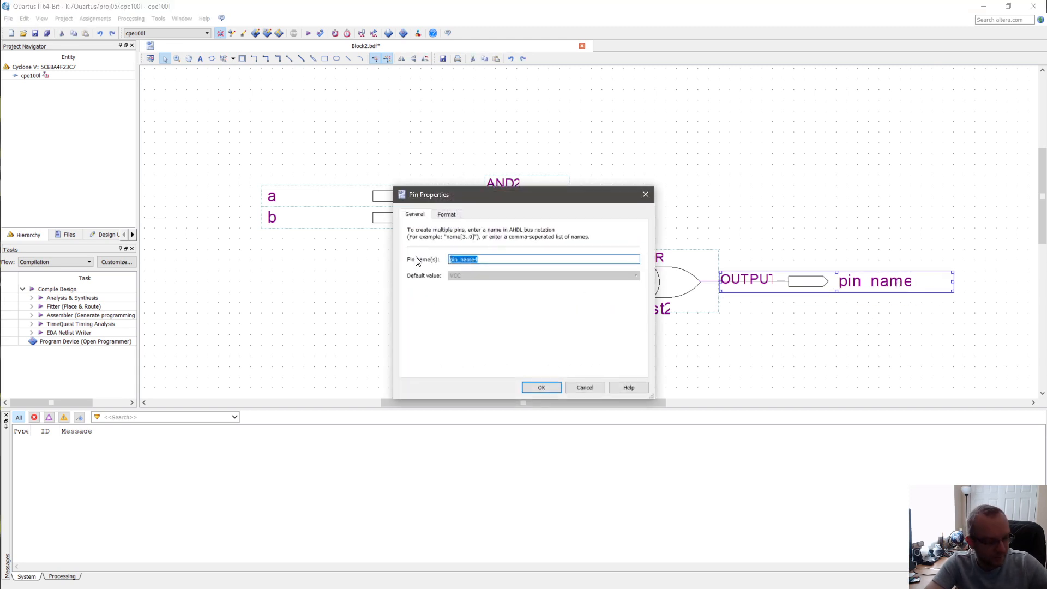
pyautogui.write('y')
pyautogui.click(542, 387)
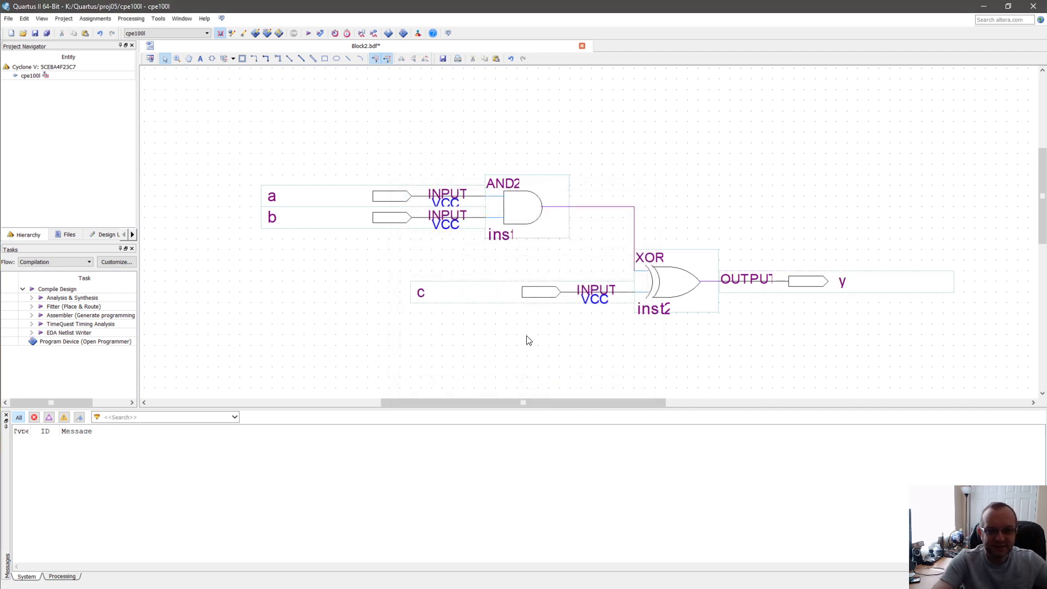
# Step: Save the schematic as cpe100l in the proj05 folder, as a block diagram file added to the current project
pyautogui.keyDown('ctrl'); pyautogui.scroll(-2, 533, 311); pyautogui.keyUp('ctrl')
pyautogui.scroll(-1, 613, 258)
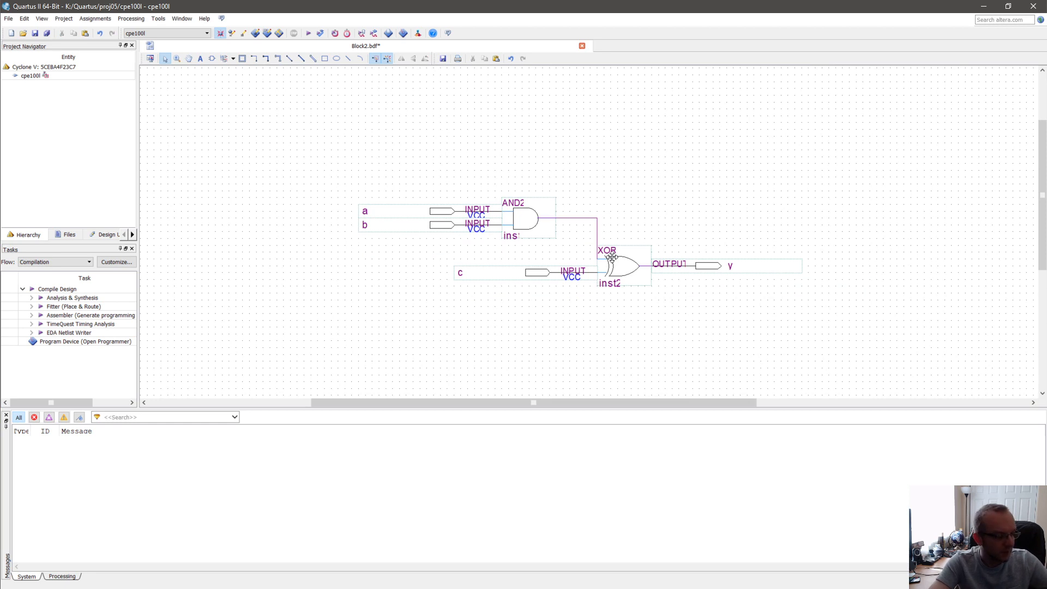
pyautogui.click(35, 34)
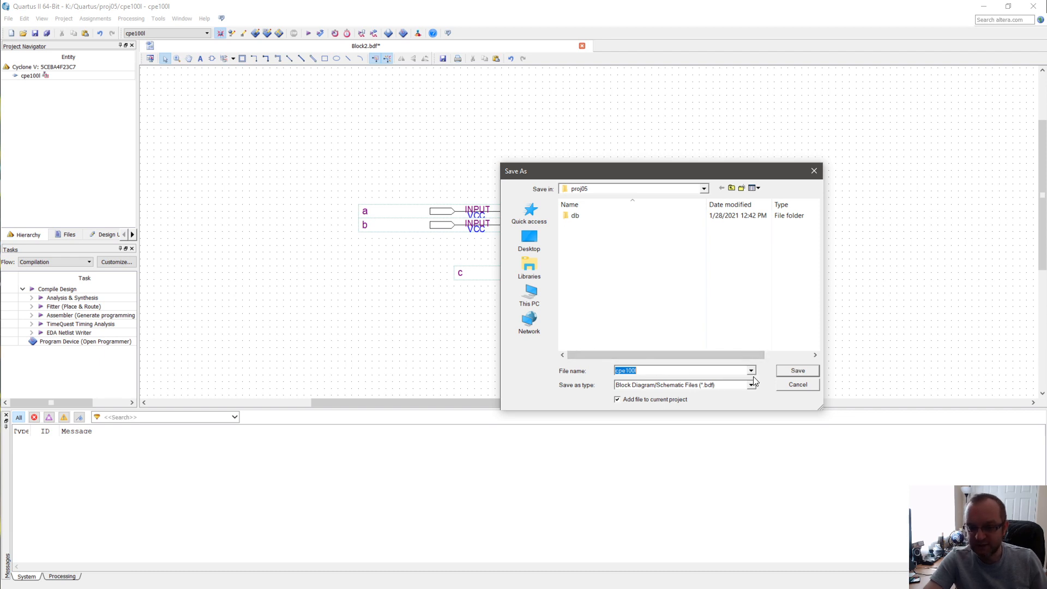
pyautogui.click(797, 371)
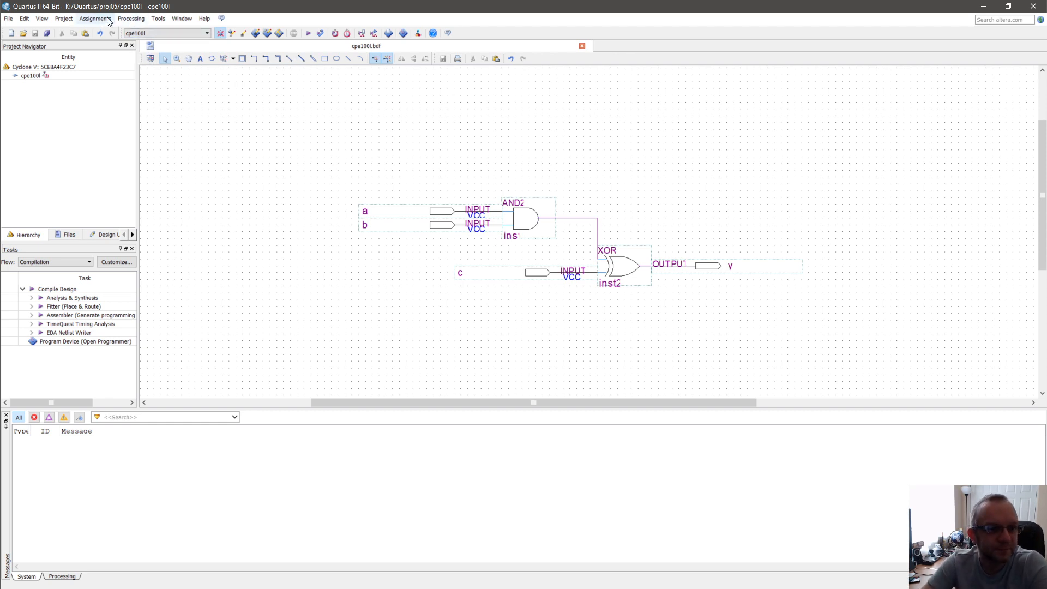
# Step: Run a full compilation of the cpe100l design and dismiss the completion message
pyautogui.click(134, 21)
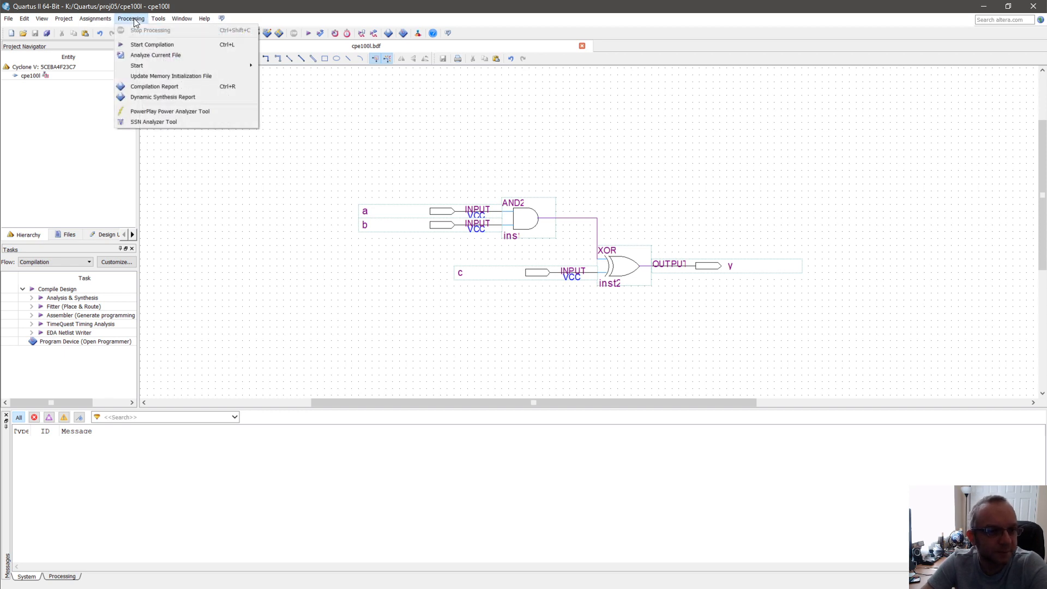
pyautogui.click(189, 44)
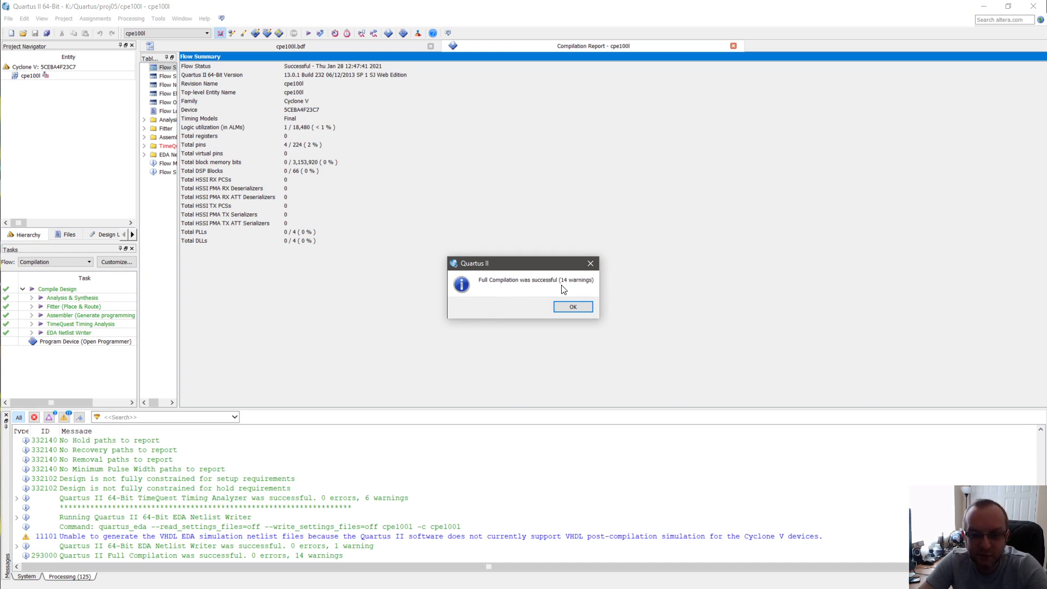
pyautogui.click(577, 308)
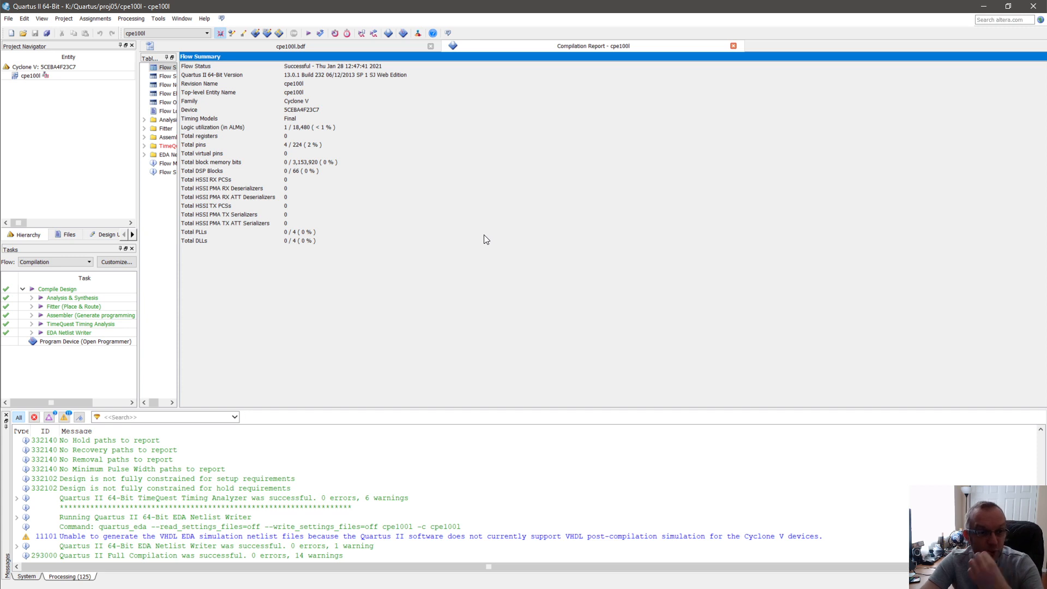
# Step: Create a new University Program VWF file for simulating the compiled design
pyautogui.click(8, 20)
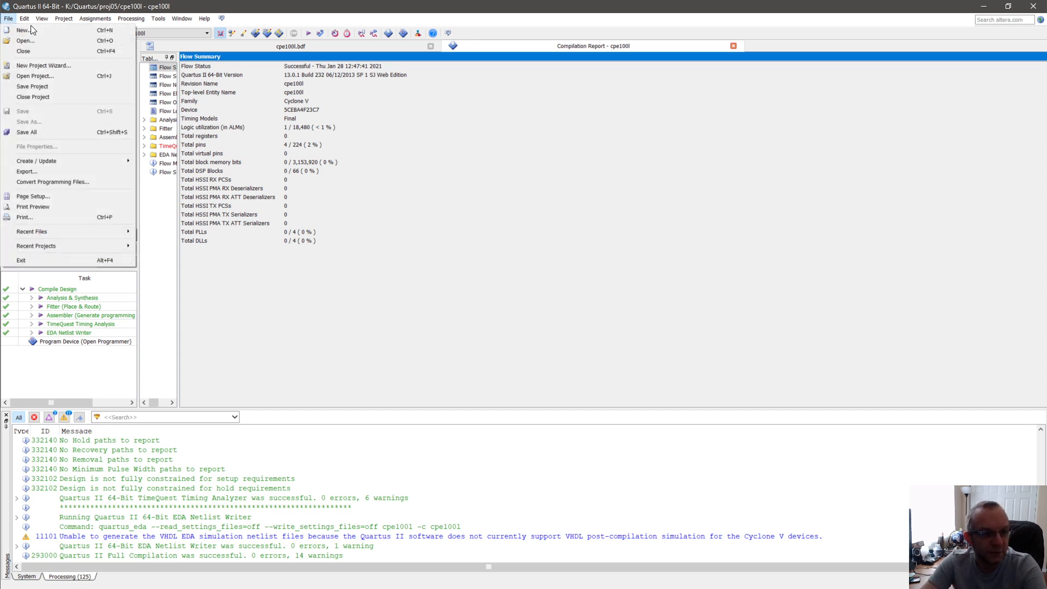
pyautogui.click(31, 30)
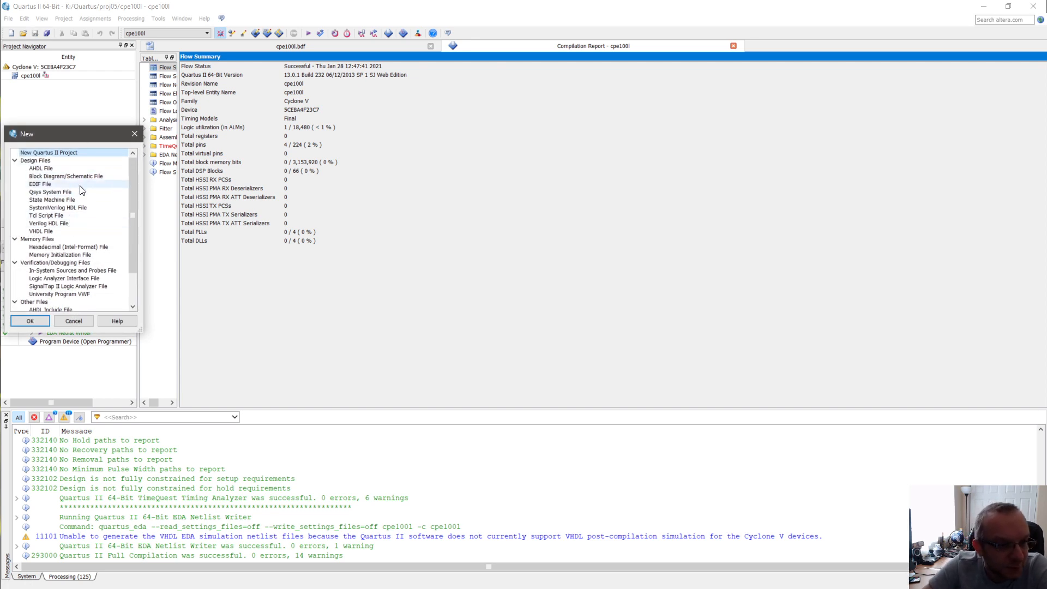
pyautogui.scroll(-2, 69, 243)
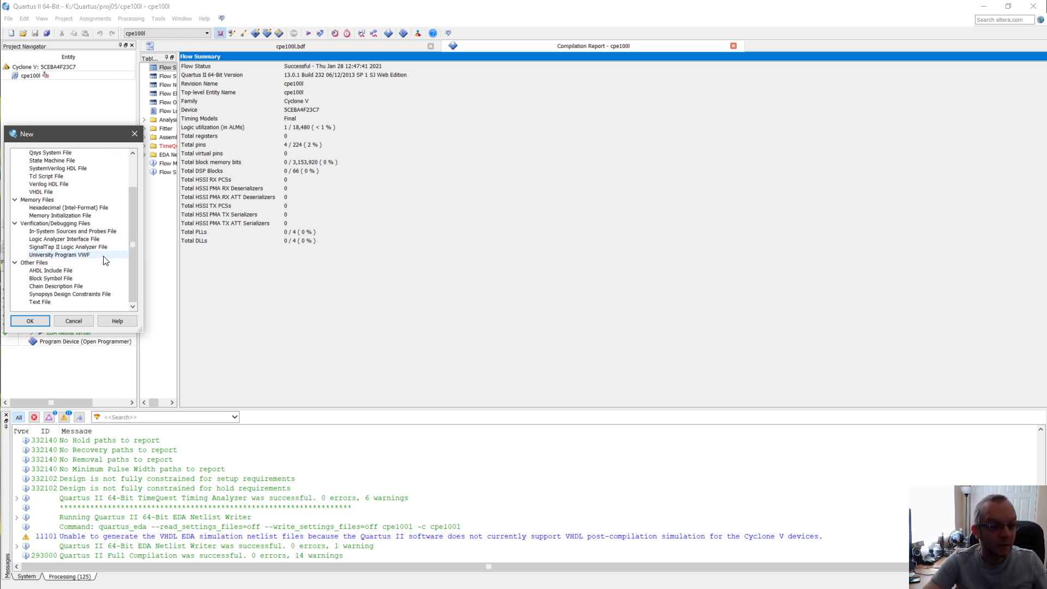
pyautogui.click(103, 255)
pyautogui.click(30, 321)
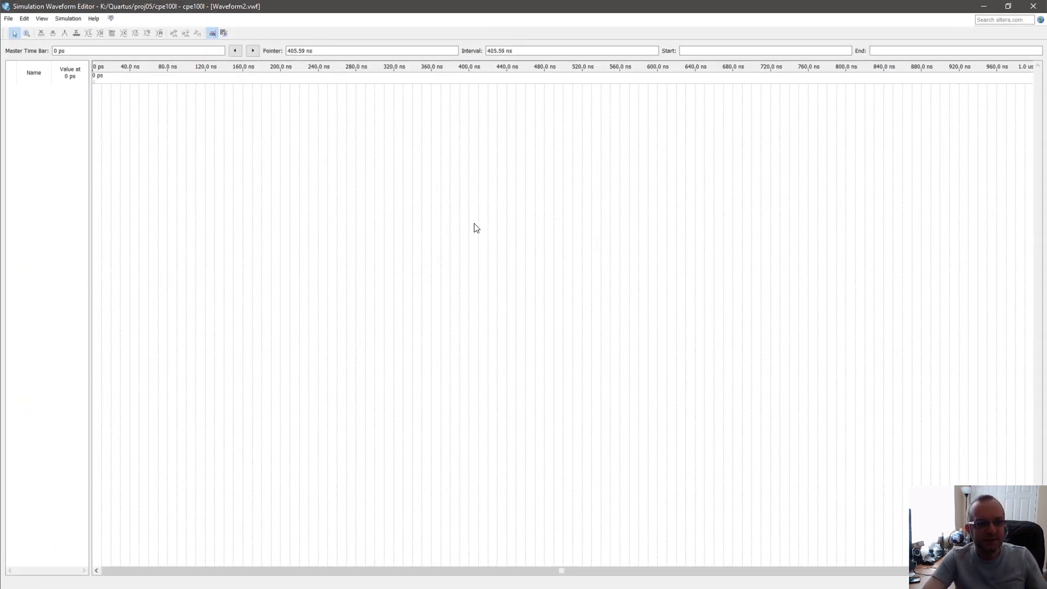
# Step: Insert the pins a, b, c and y into the waveform using the Node Finder with the Pins: all filter
pyautogui.keyDown('ctrl'); pyautogui.scroll(3, 388, 235); pyautogui.keyUp('ctrl')
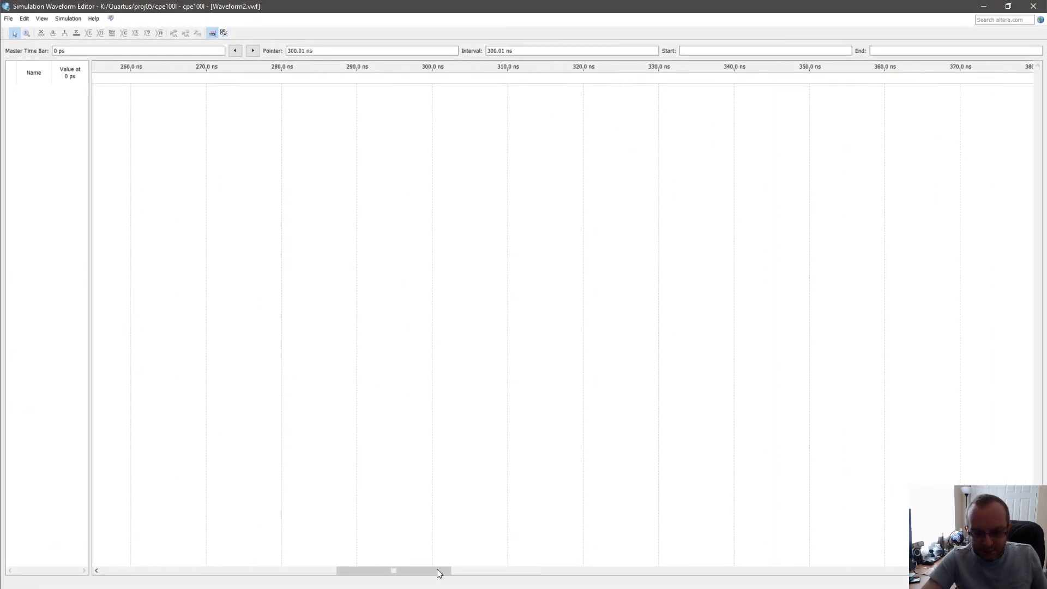
pyautogui.moveTo(427, 571); pyautogui.dragTo(146, 570)
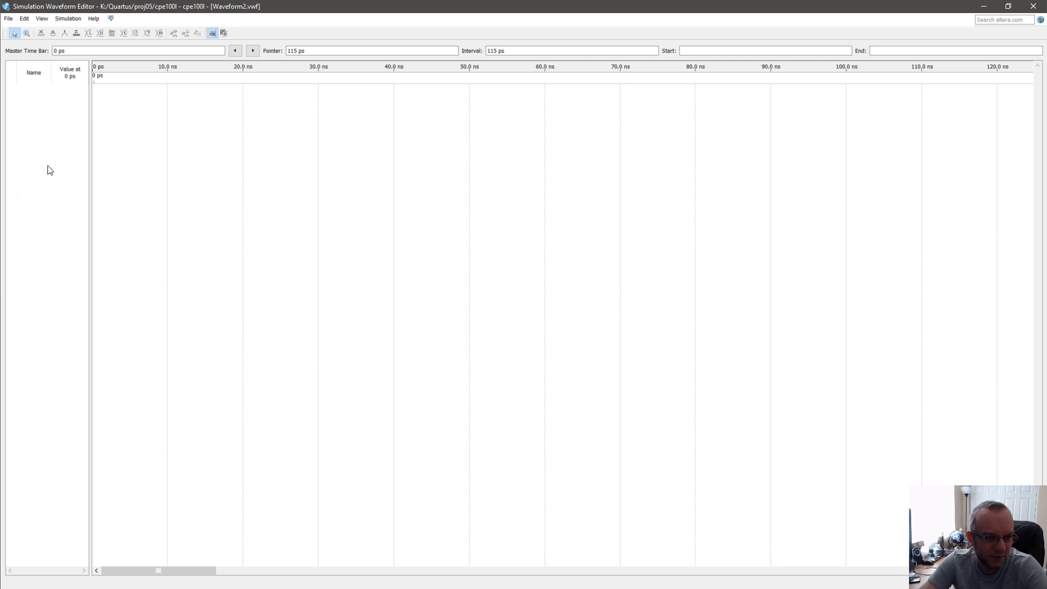
pyautogui.rightClick(39, 121)
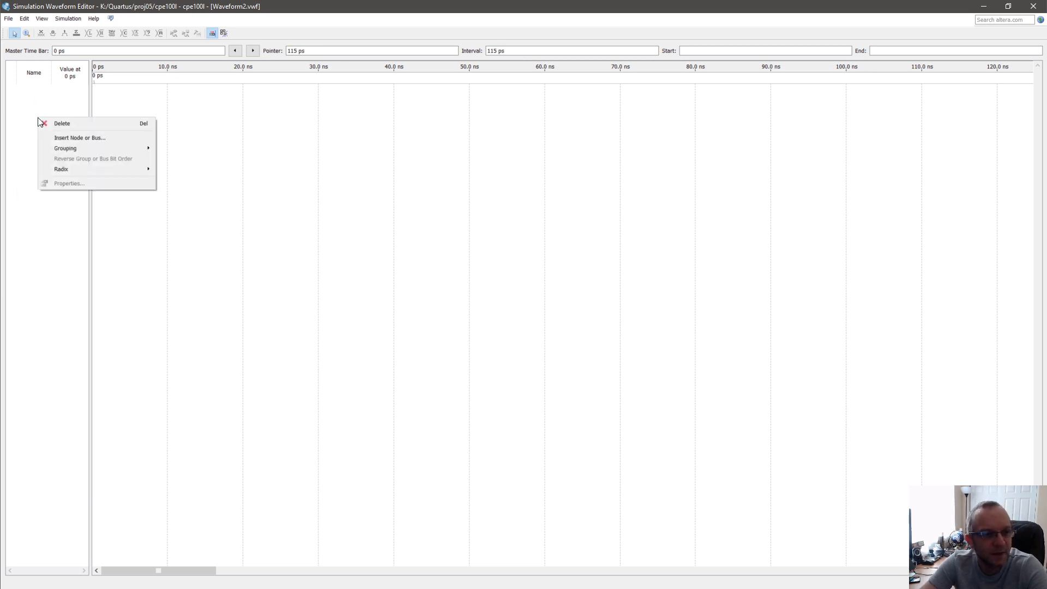
pyautogui.click(126, 137)
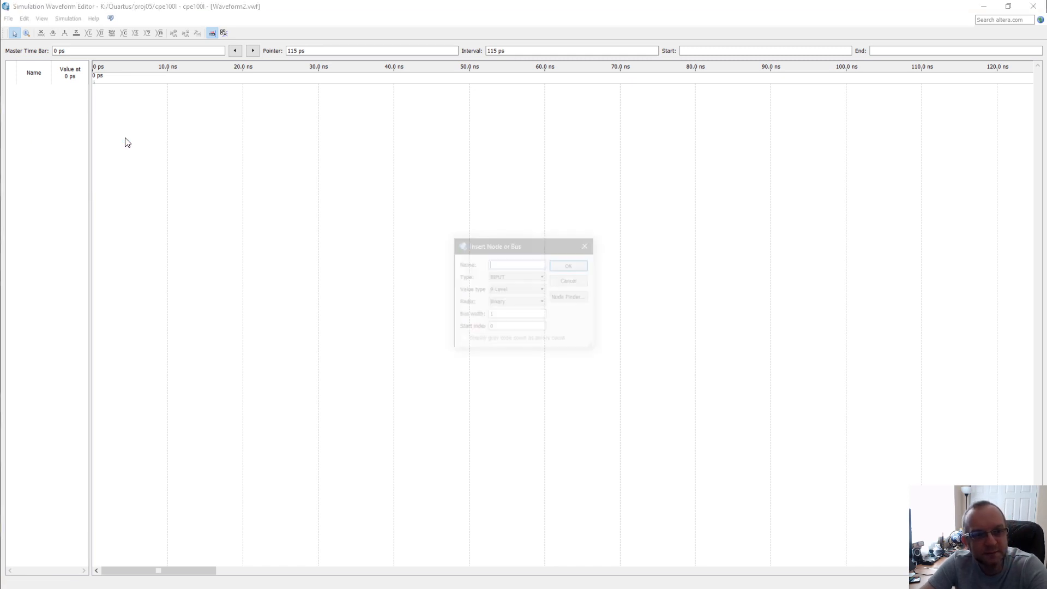
pyautogui.click(570, 297)
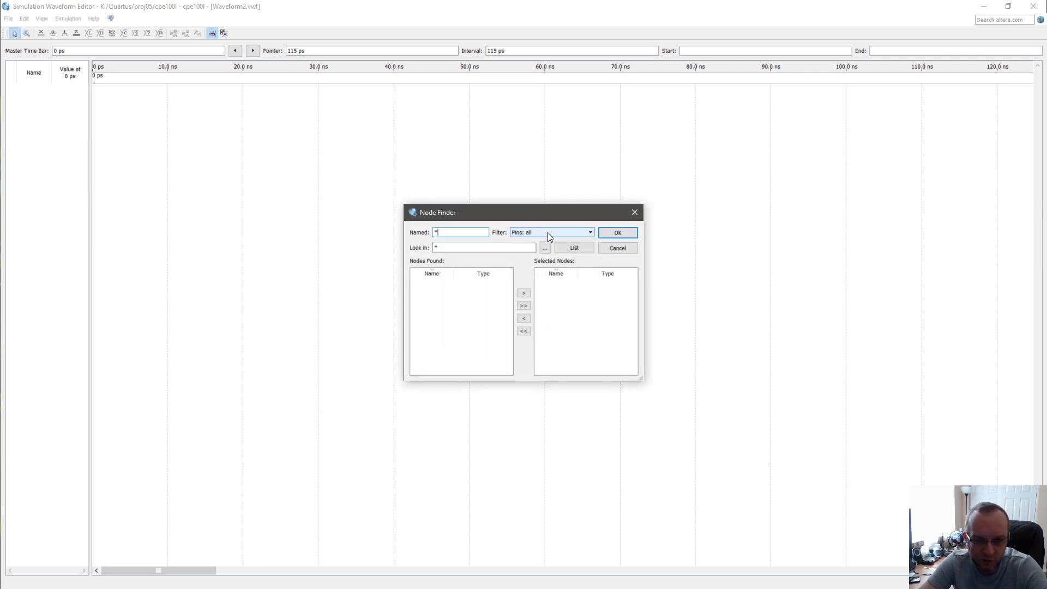
pyautogui.click(580, 248)
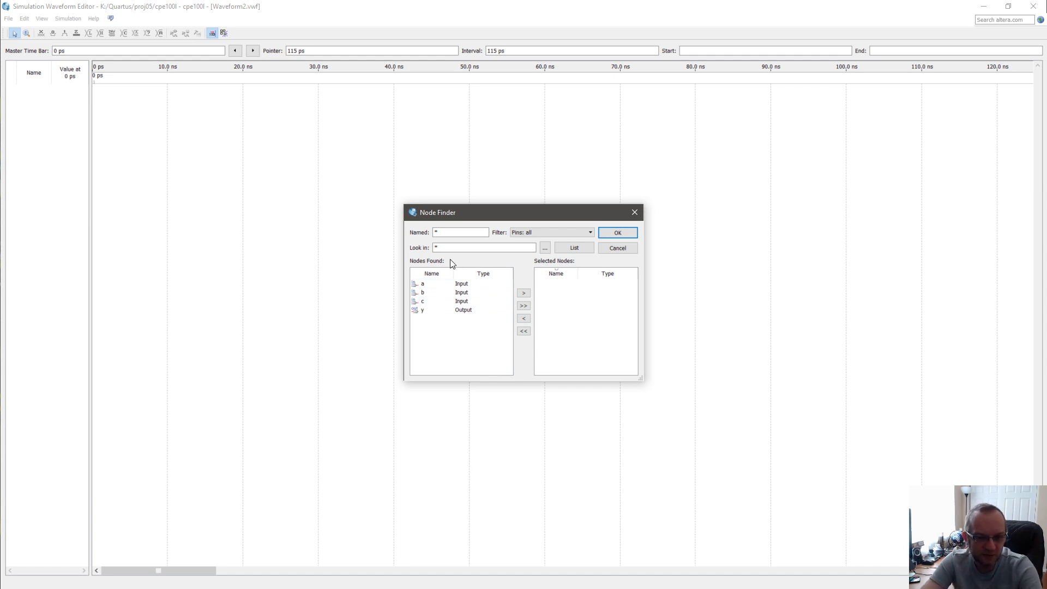
pyautogui.click(524, 307)
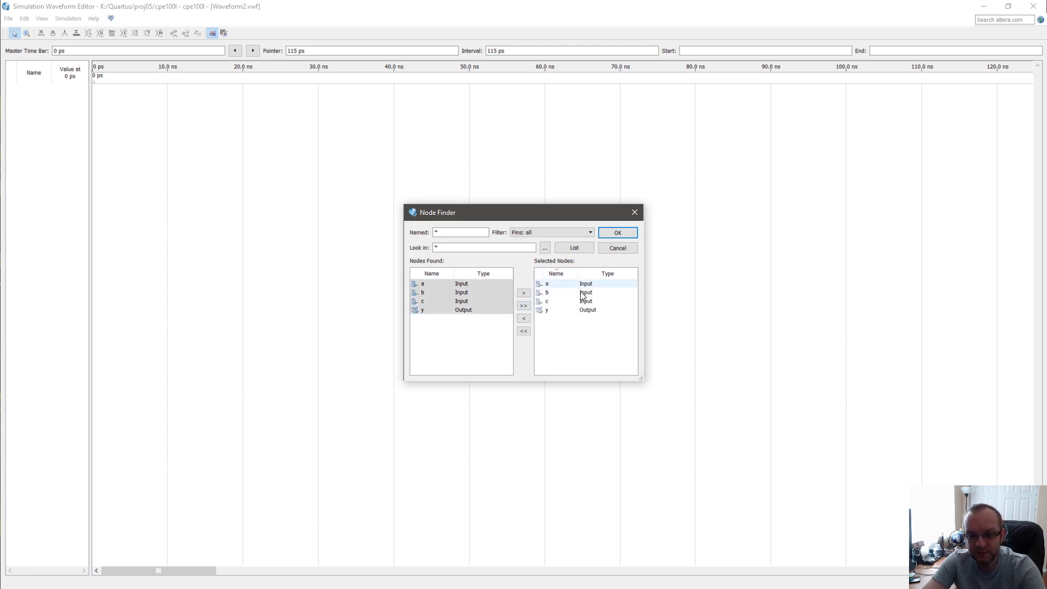
pyautogui.click(618, 233)
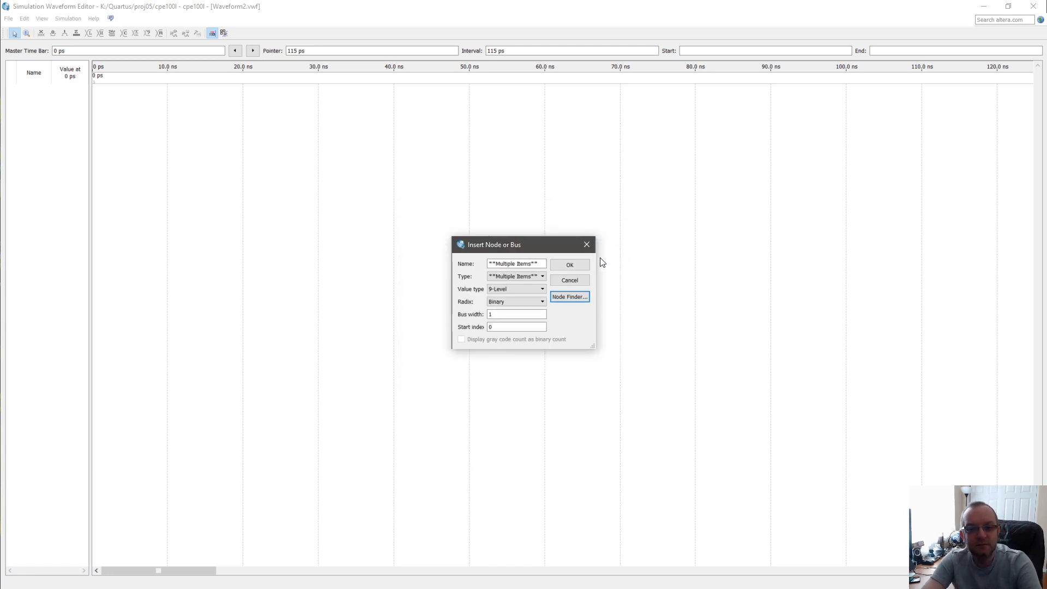
pyautogui.click(570, 266)
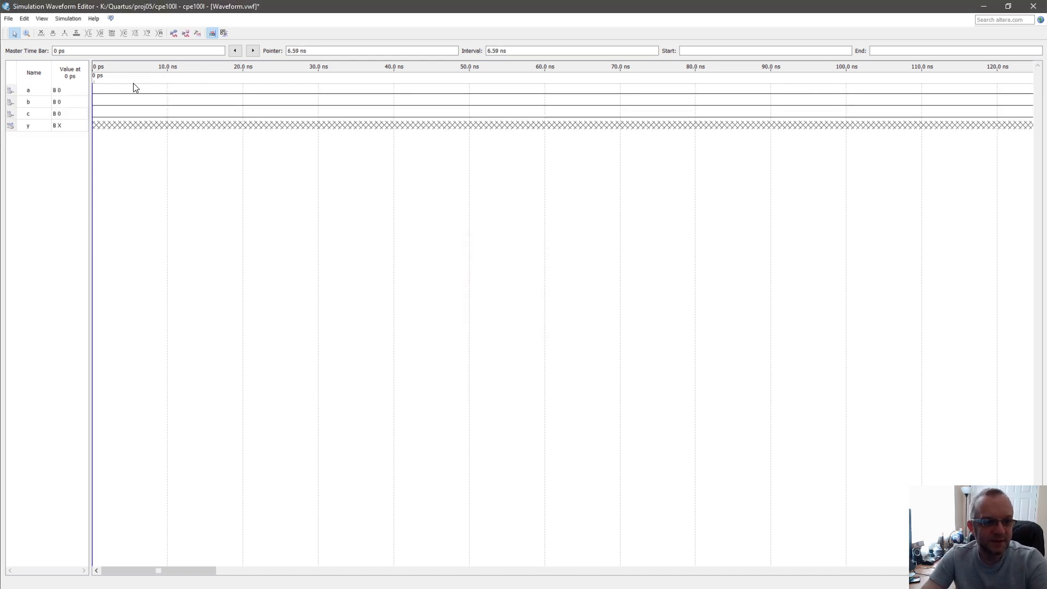
# Step: Examine the waveforms of signals a, b, c and y one after another
pyautogui.click(36, 90)
pyautogui.click(38, 102)
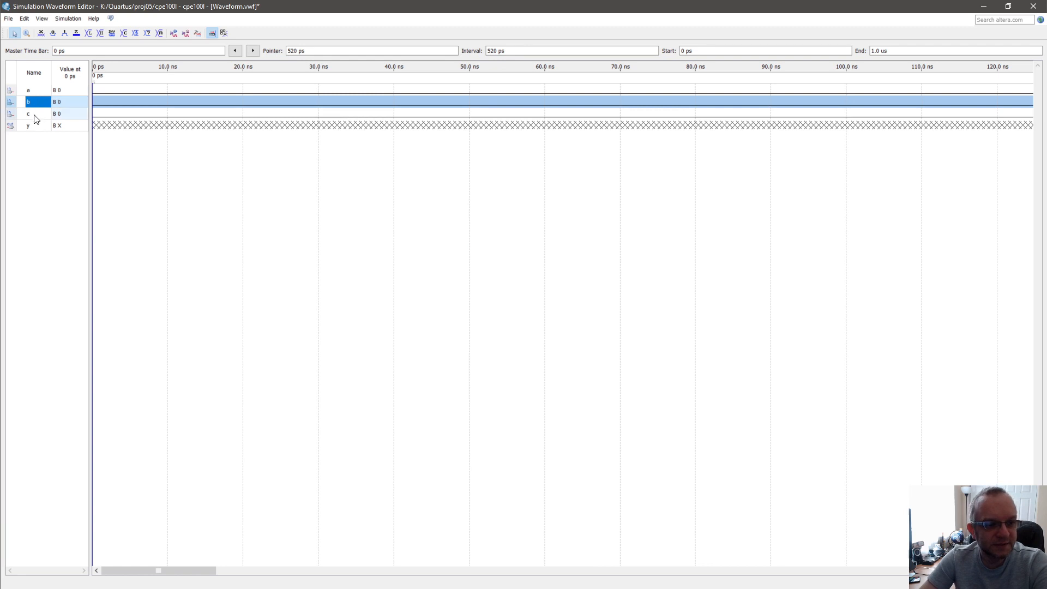
pyautogui.click(38, 113)
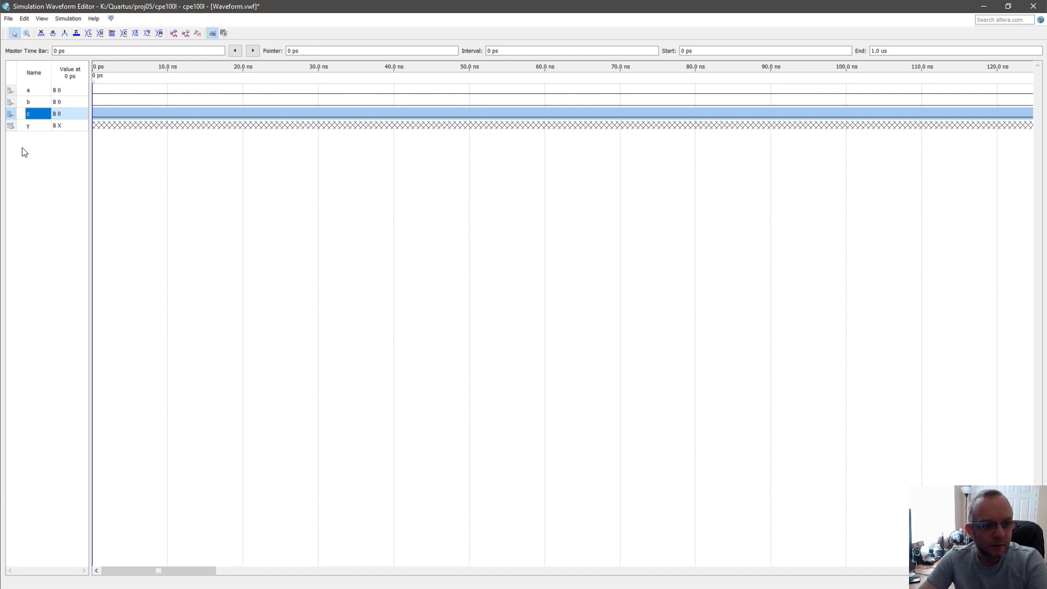
pyautogui.click(31, 126)
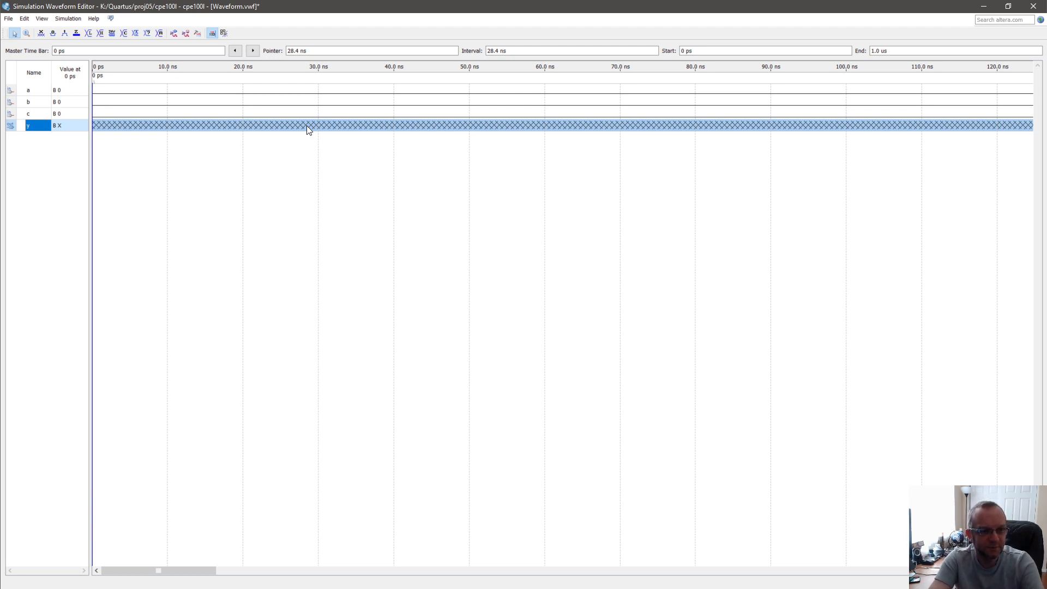
pyautogui.keyDown('ctrl'); pyautogui.scroll(-1, 277, 145); pyautogui.keyUp('ctrl')
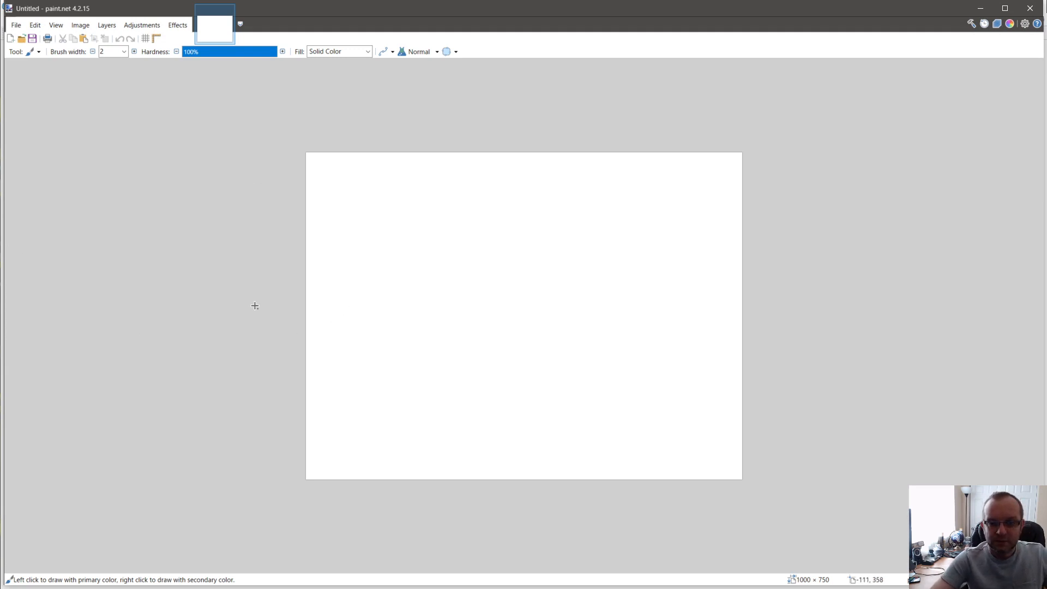
pyautogui.keyDown('ctrl'); pyautogui.scroll(1, 254, 305); pyautogui.keyUp('ctrl')
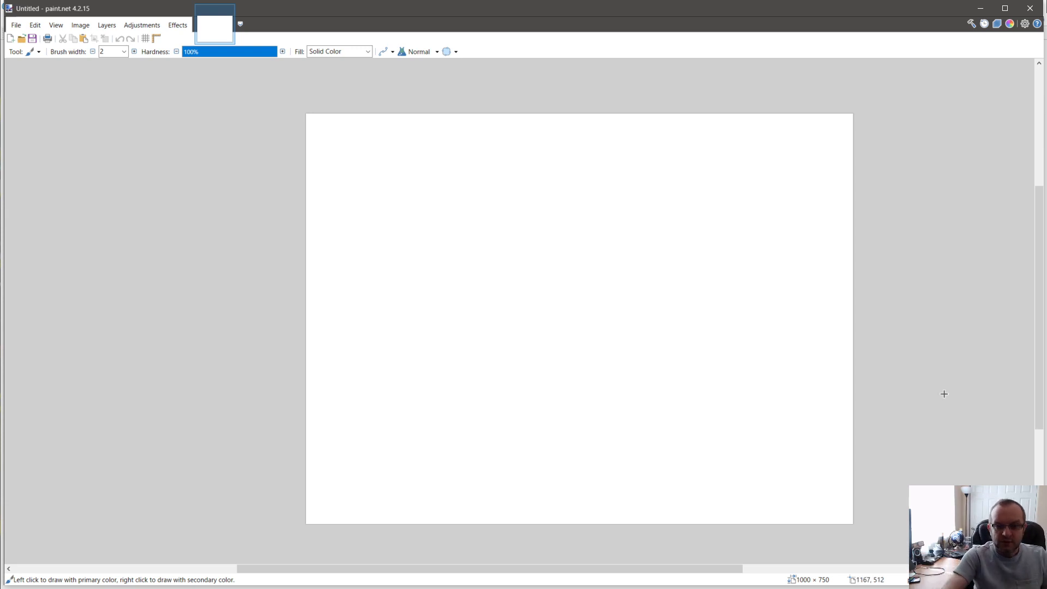
# Step: Hand-write truth table headings a, b, c and y on the blank paint.net canvas, with a vertical divider before y
pyautogui.click(449, 187)
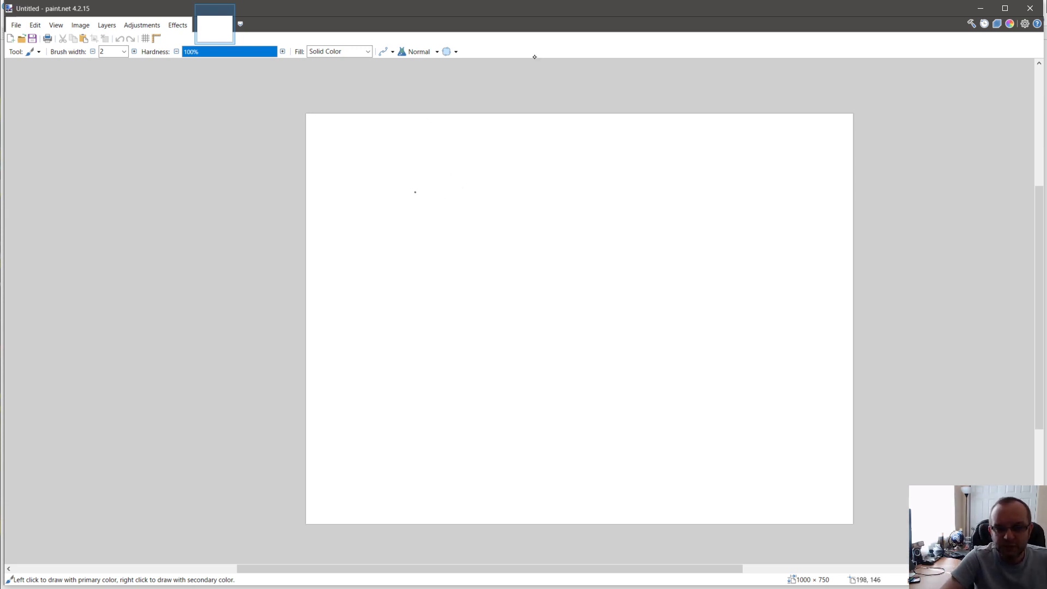
pyautogui.moveTo(416, 196)
pyautogui.mouseDown()
pyautogui.moveTo(425, 208)
pyautogui.moveTo(500, 212)
pyautogui.moveTo(535, 266)
pyautogui.moveTo(538, 510)
pyautogui.mouseUp()
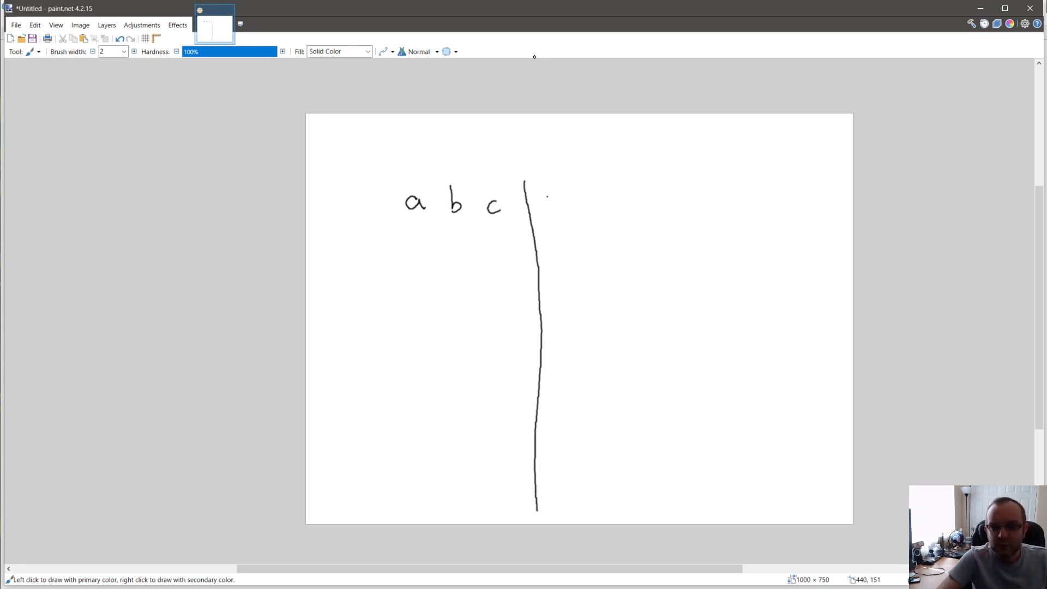
pyautogui.moveTo(547, 196); pyautogui.dragTo(562, 229)
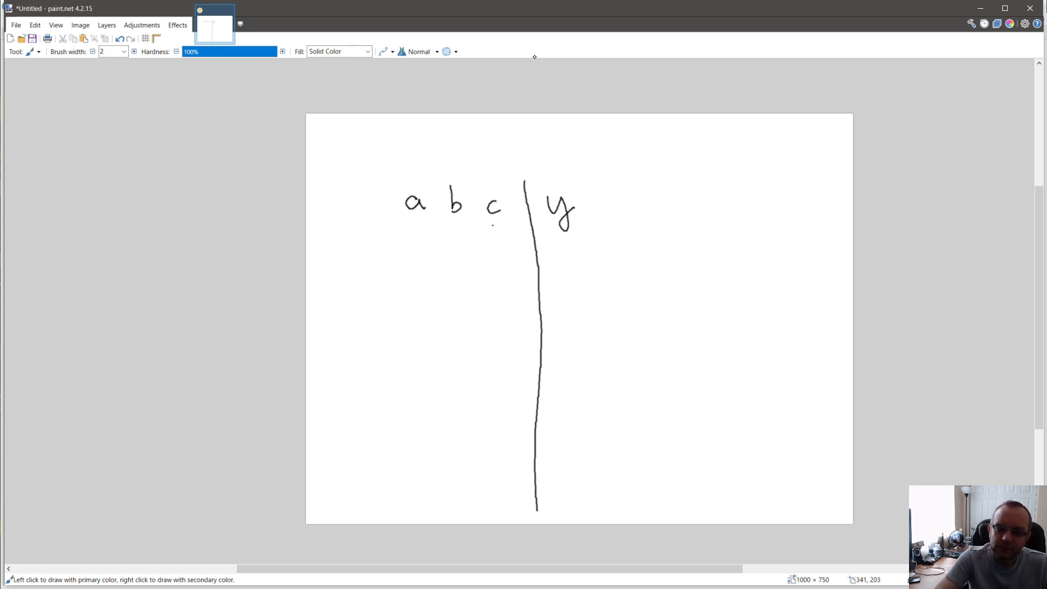
# Step: Fill in the a, b and c columns with the eight binary input combinations from 000 to 111
pyautogui.moveTo(416, 221)
pyautogui.mouseDown()
pyautogui.moveTo(424, 291)
pyautogui.moveTo(419, 282)
pyautogui.mouseUp()
pyautogui.moveTo(418, 310); pyautogui.dragTo(425, 450)
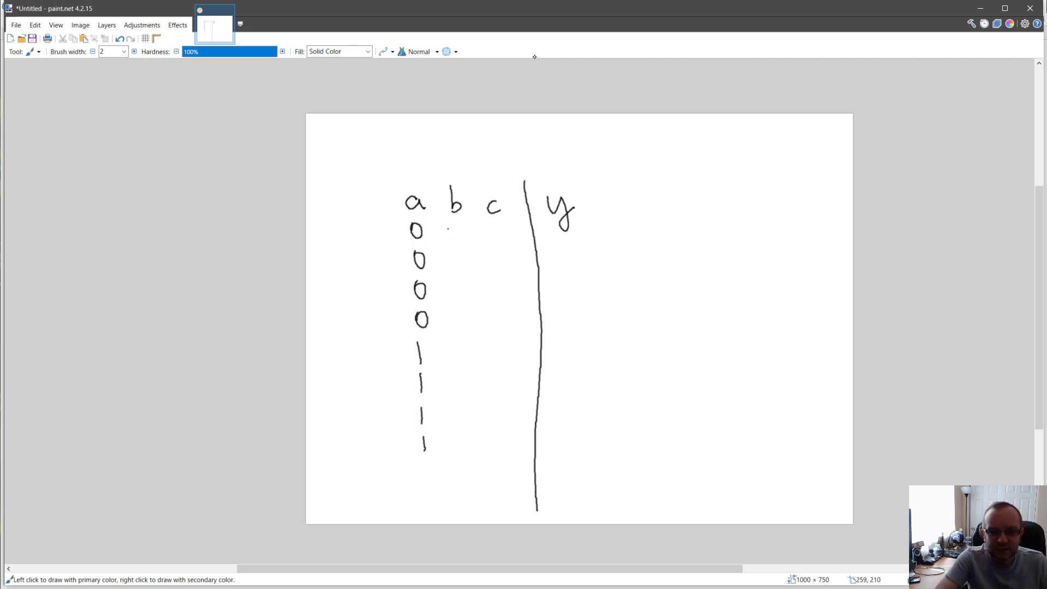
pyautogui.moveTo(448, 230); pyautogui.dragTo(460, 456)
pyautogui.moveTo(488, 230); pyautogui.dragTo(494, 337)
pyautogui.moveTo(489, 357); pyautogui.dragTo(495, 455)
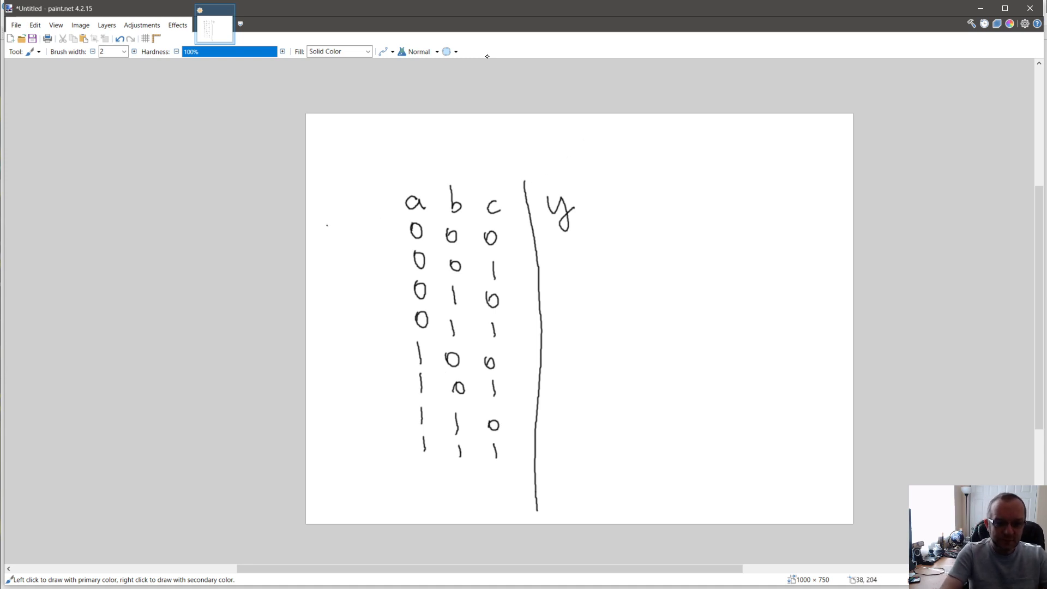
# Step: Label the first row (0d) and the last row (7d), and draw a horizontal line under the column headings
pyautogui.moveTo(323, 220); pyautogui.dragTo(322, 236)
pyautogui.moveTo(331, 224); pyautogui.dragTo(346, 243)
pyautogui.moveTo(325, 435)
pyautogui.mouseDown()
pyautogui.moveTo(328, 460)
pyautogui.moveTo(349, 463)
pyautogui.moveTo(321, 464)
pyautogui.mouseUp()
pyautogui.moveTo(358, 429); pyautogui.dragTo(360, 464)
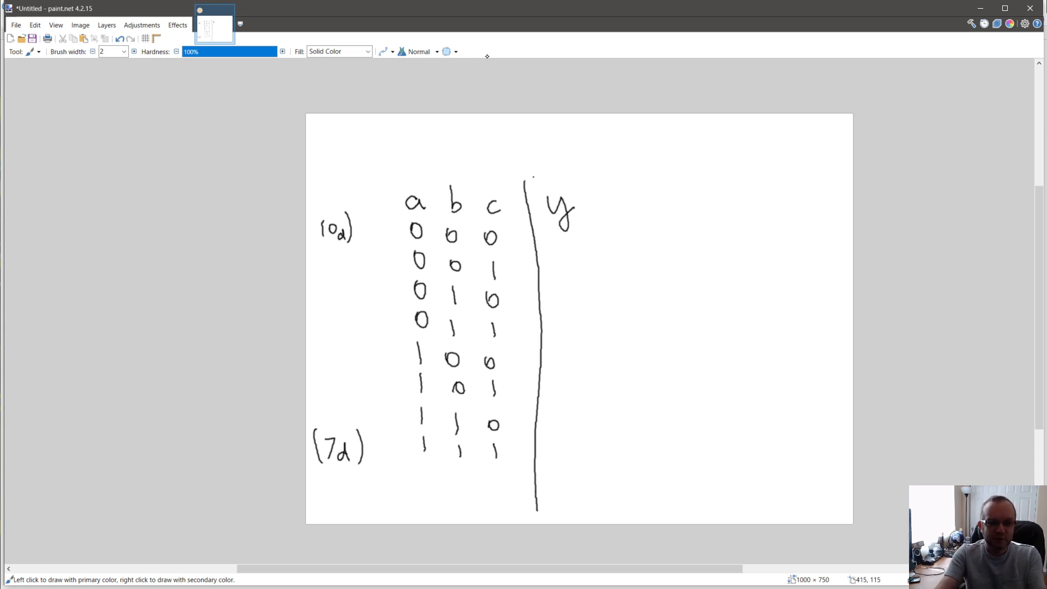
pyautogui.moveTo(394, 210); pyautogui.dragTo(601, 221)
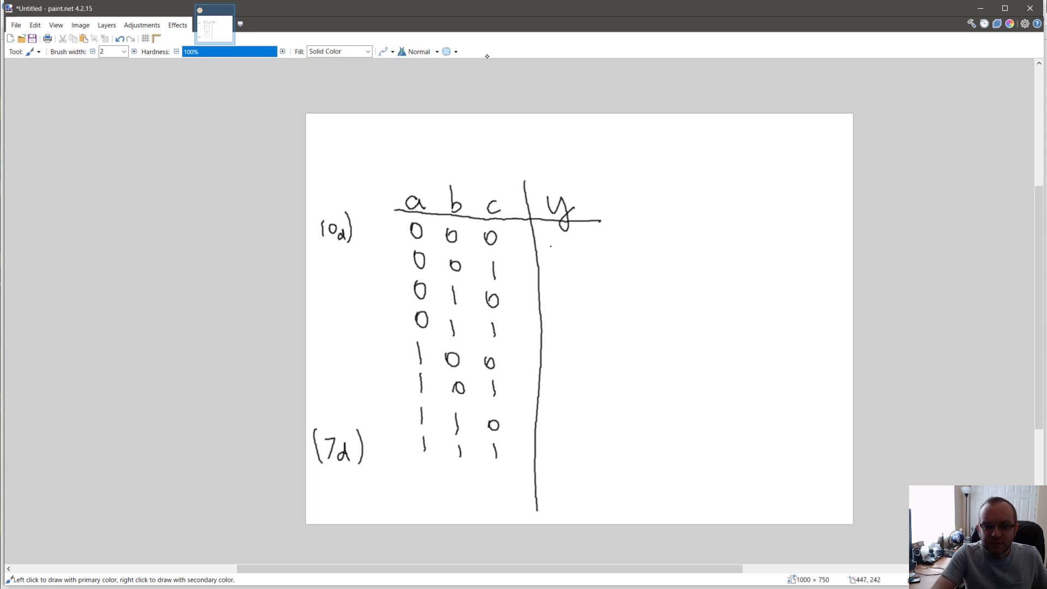
pyautogui.moveTo(546, 248)
pyautogui.mouseDown()
pyautogui.moveTo(567, 248)
pyautogui.moveTo(569, 279)
pyautogui.mouseUp()
pyautogui.moveTo(556, 314)
pyautogui.mouseDown()
pyautogui.moveTo(571, 314)
pyautogui.moveTo(576, 399)
pyautogui.mouseUp()
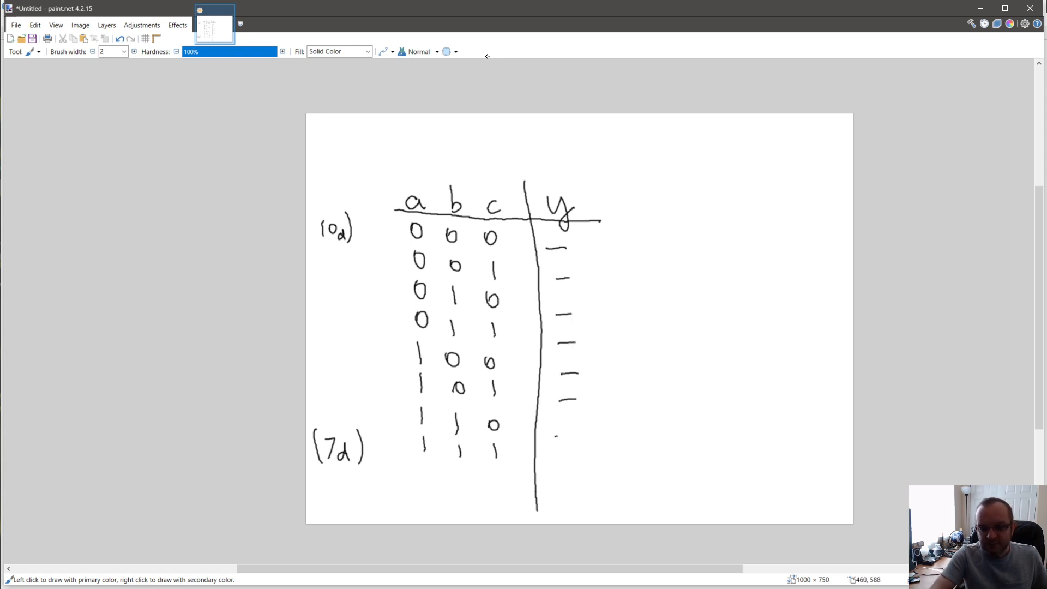
pyautogui.moveTo(555, 436); pyautogui.dragTo(570, 435)
pyautogui.moveTo(561, 465); pyautogui.dragTo(578, 460)
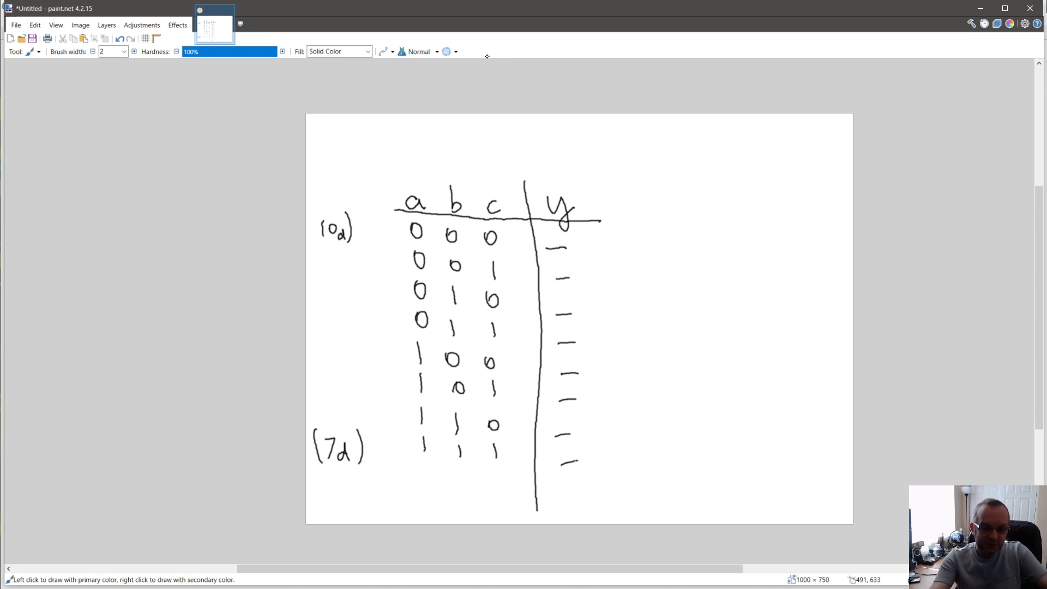
pyautogui.hotkey('ctrl', 'z')
pyautogui.hotkey('ctrl', 'z')
pyautogui.hotkey('ctrl', 'z')
pyautogui.hotkey('ctrl', 'z')
pyautogui.hotkey('ctrl', 'z')
pyautogui.hotkey('ctrl', 'z')
pyautogui.hotkey('ctrl', 'z')
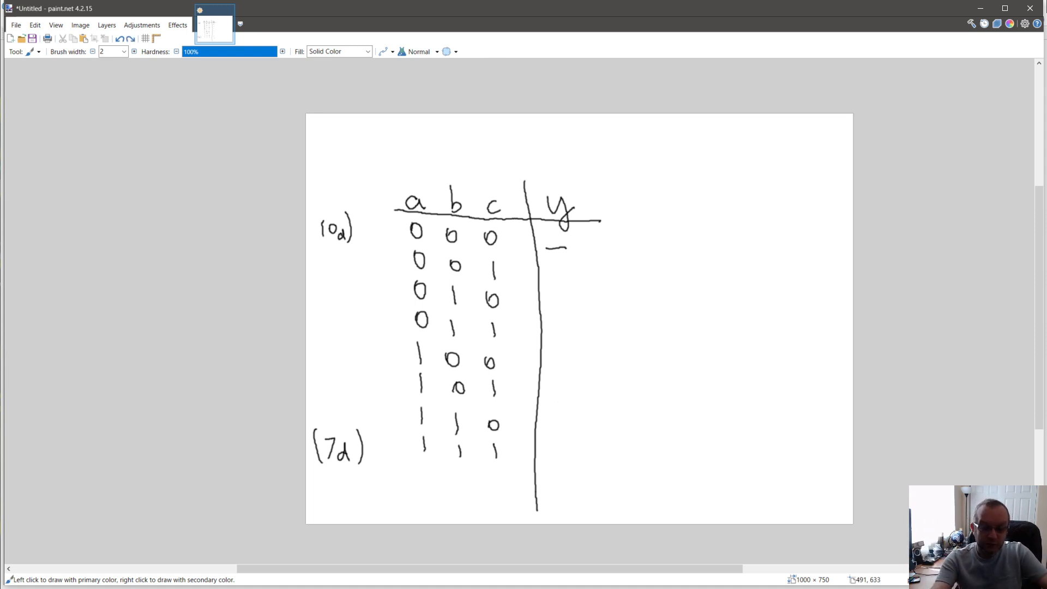
pyautogui.hotkey('ctrl', 'z')
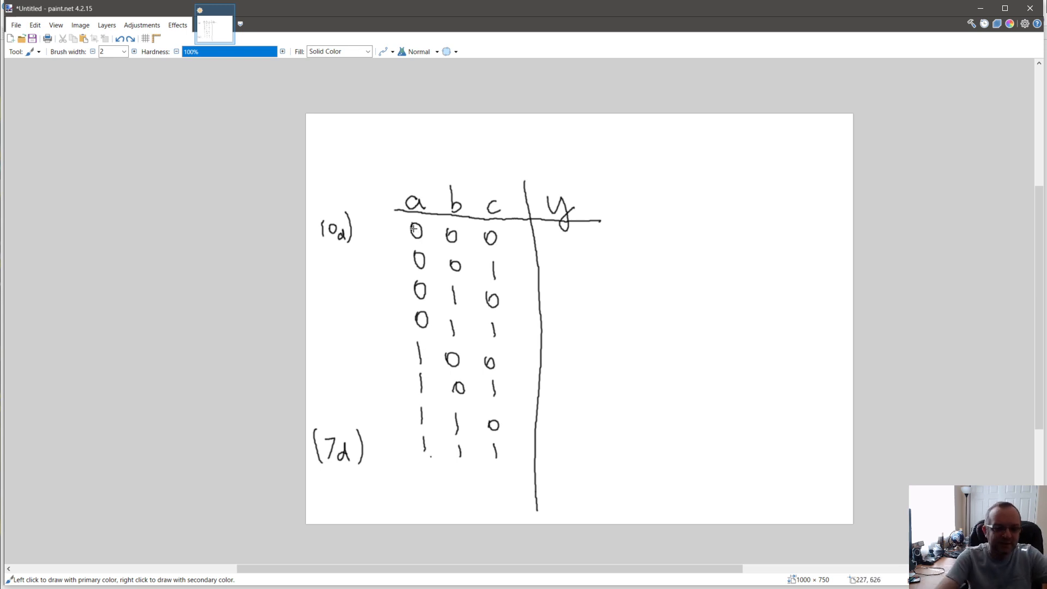
# Step: Switch to the Simulation Waveform Editor and force signal a high from 40 ns to 80 ns
pyautogui.hotkey('alt', 'Tab')
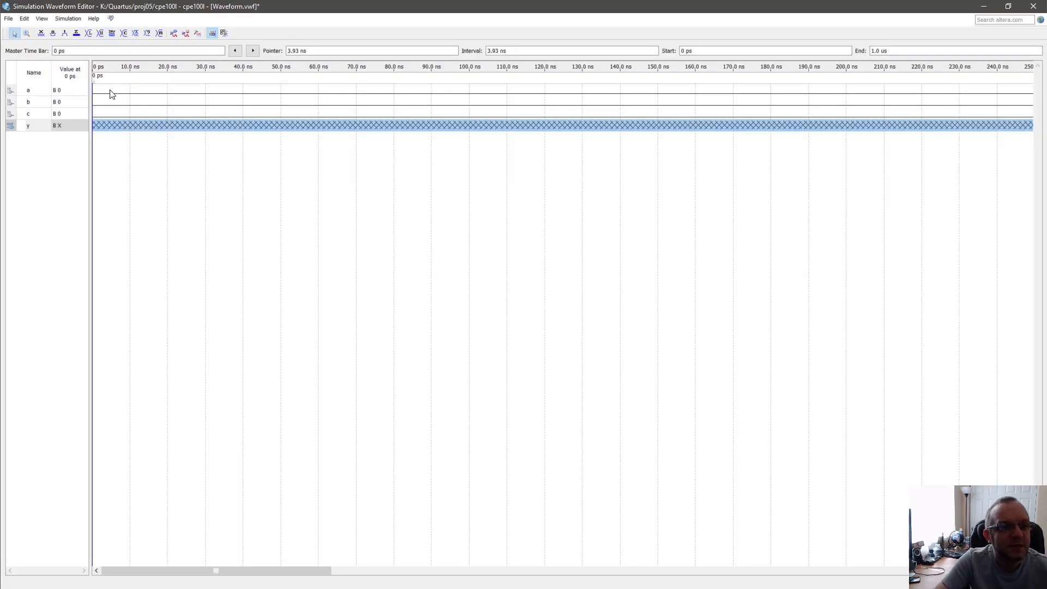
pyautogui.click(111, 90)
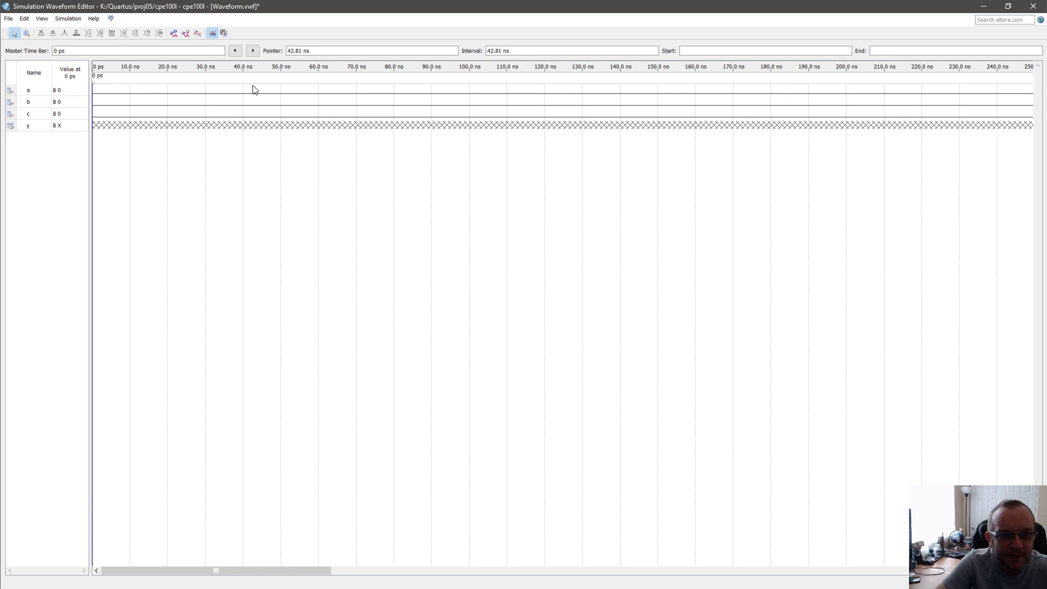
pyautogui.moveTo(254, 89); pyautogui.dragTo(378, 94)
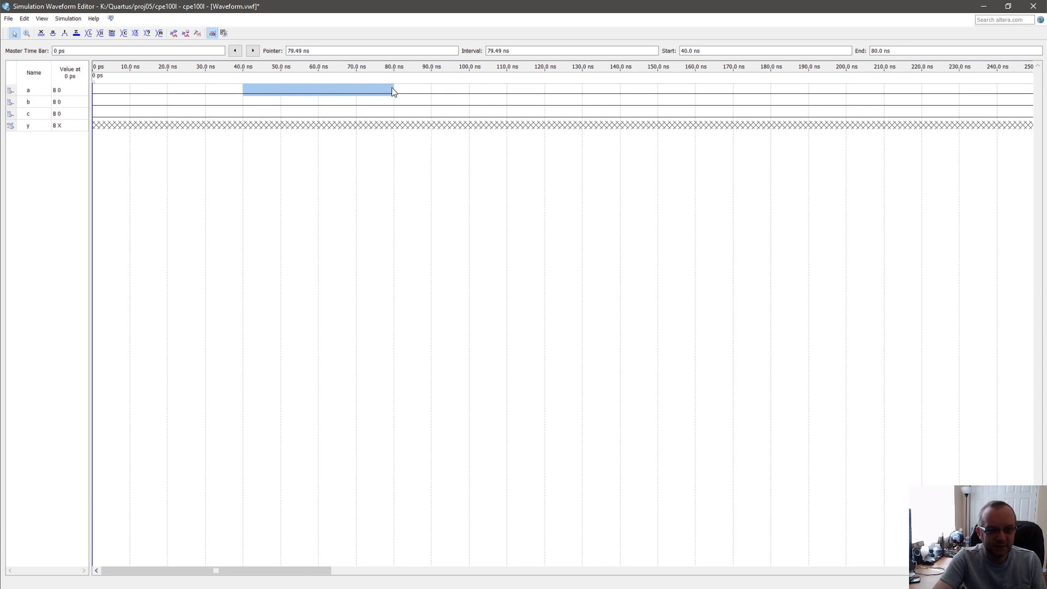
pyautogui.click(65, 35)
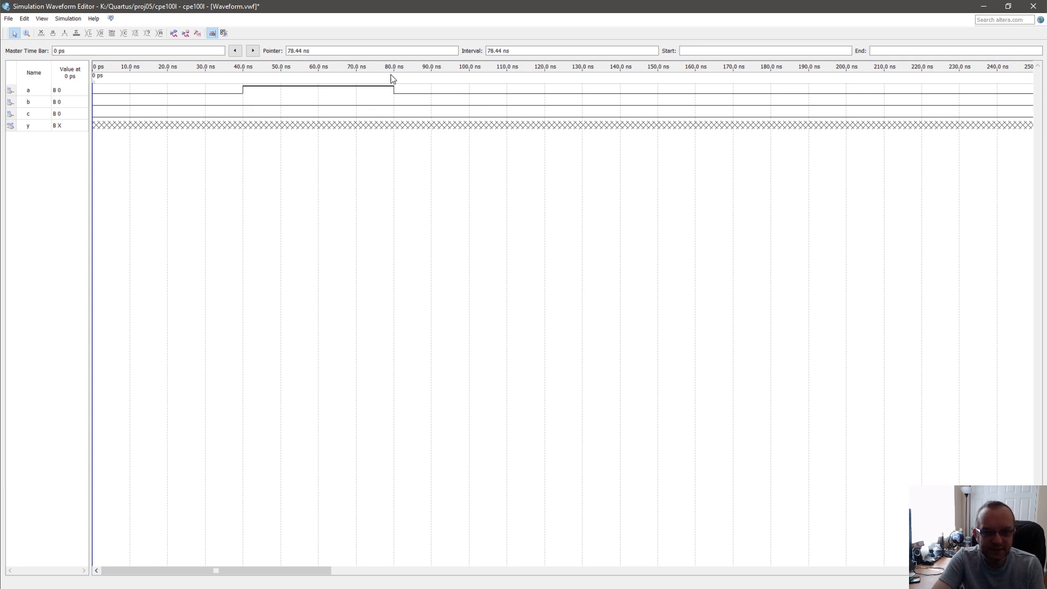
pyautogui.click(28, 90)
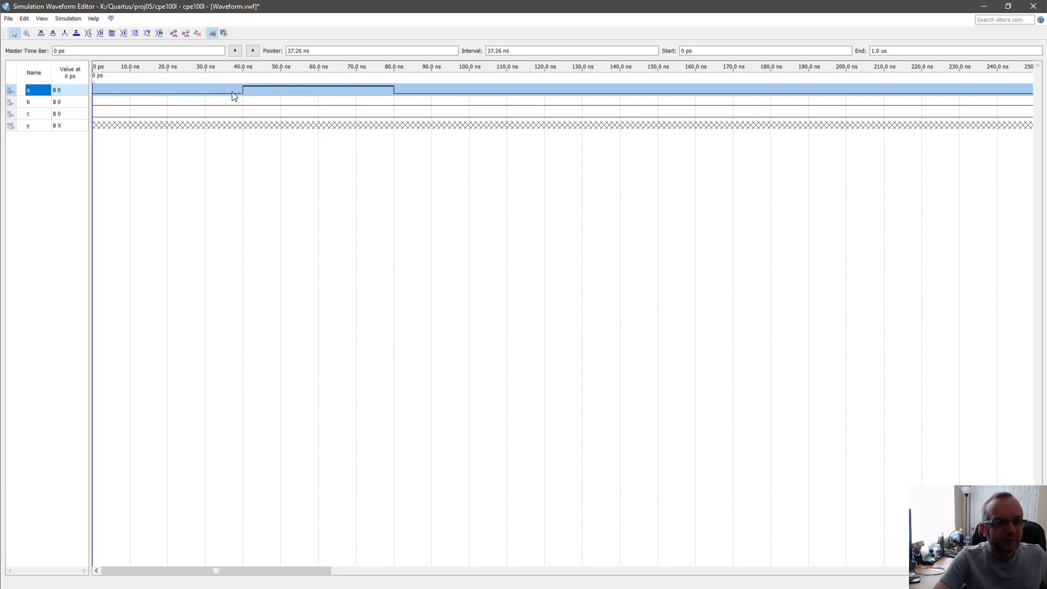
# Step: Following the handwritten truth table, force signal b high from 20 to 40 ns and from 60 to 80 ns
pyautogui.hotkey('alt', 'Tab')
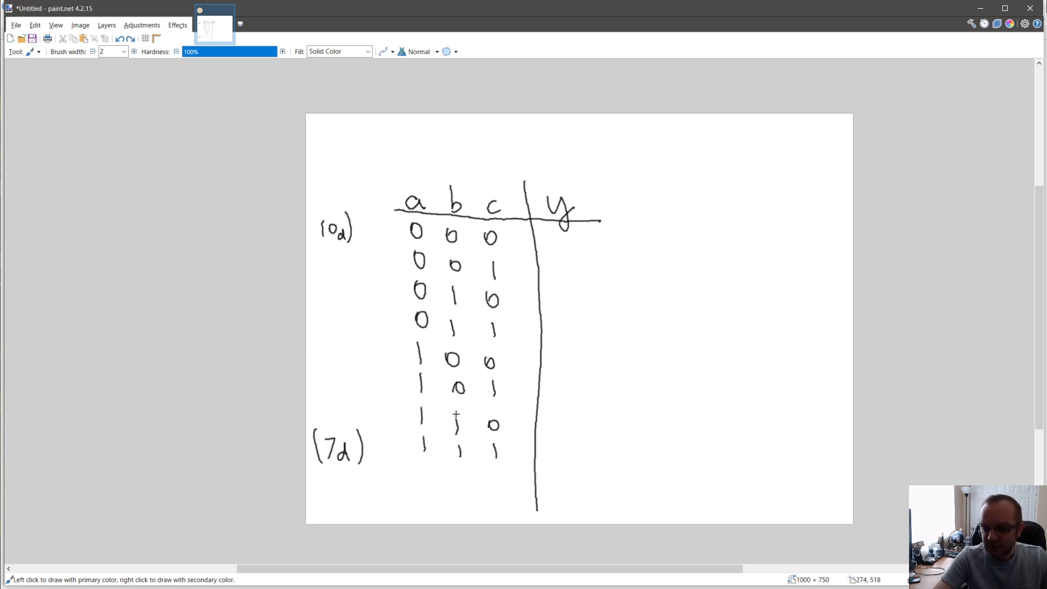
pyautogui.hotkey('alt', 'Tab')
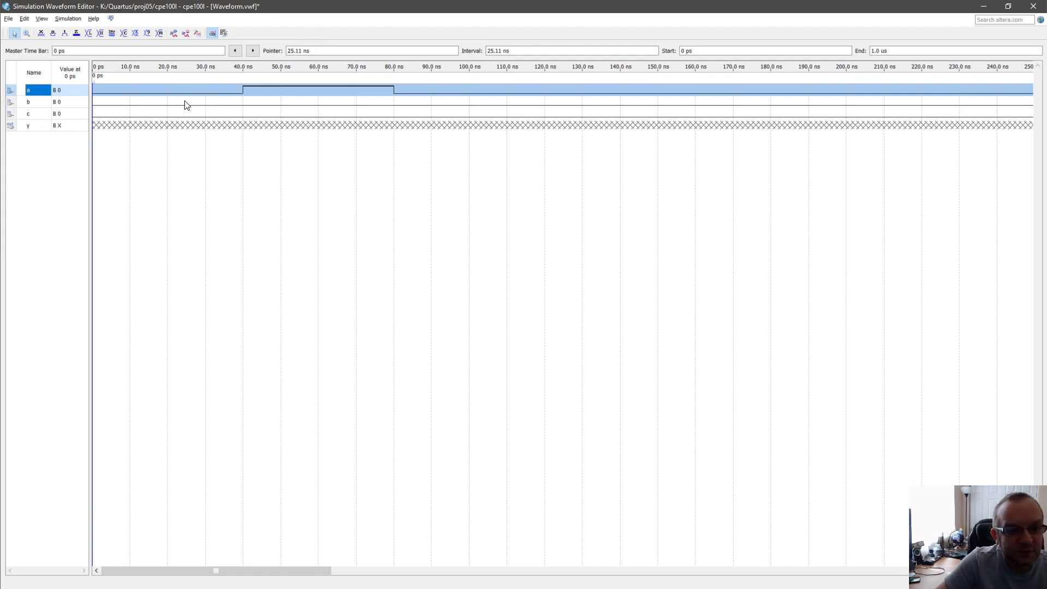
pyautogui.moveTo(185, 105); pyautogui.dragTo(236, 103)
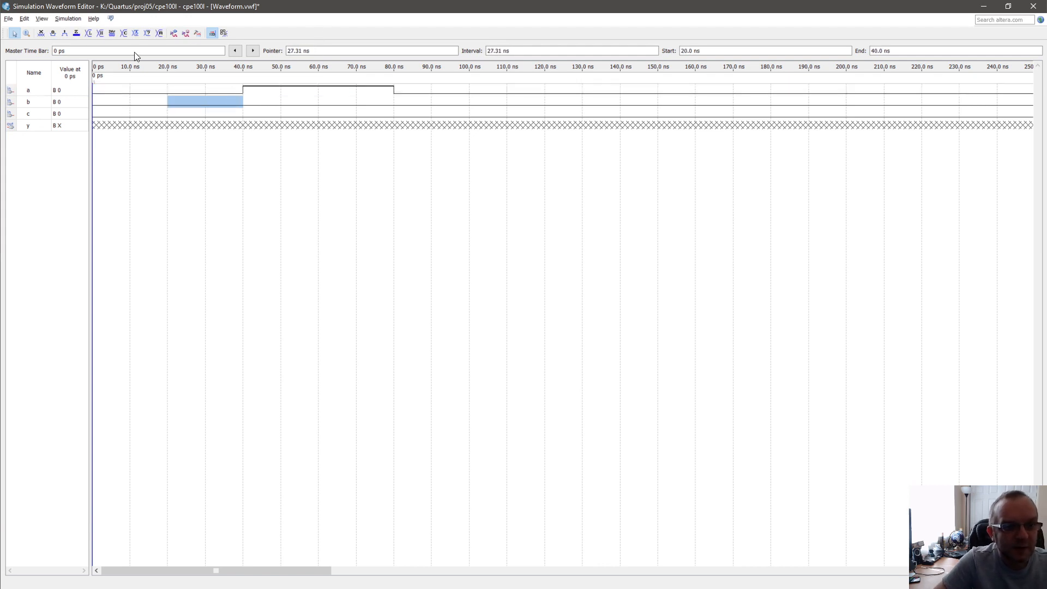
pyautogui.click(64, 32)
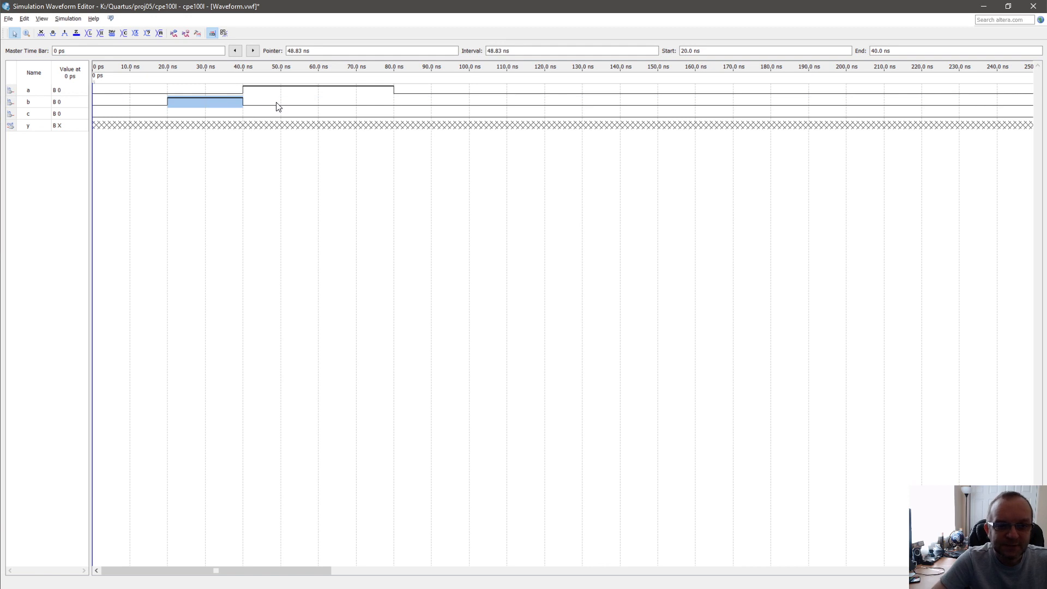
pyautogui.moveTo(334, 101); pyautogui.dragTo(369, 108)
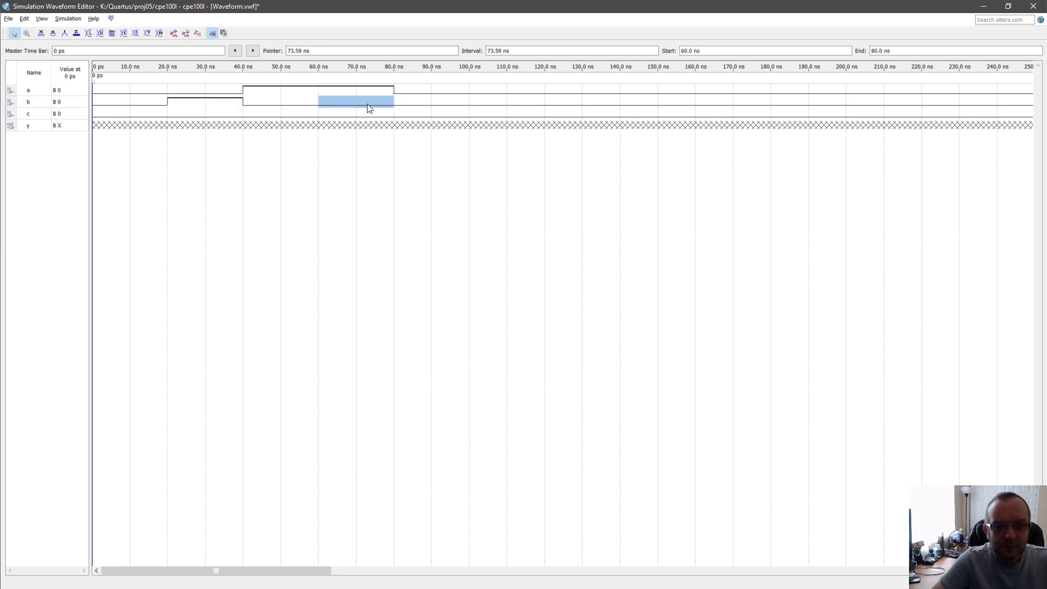
pyautogui.click(64, 33)
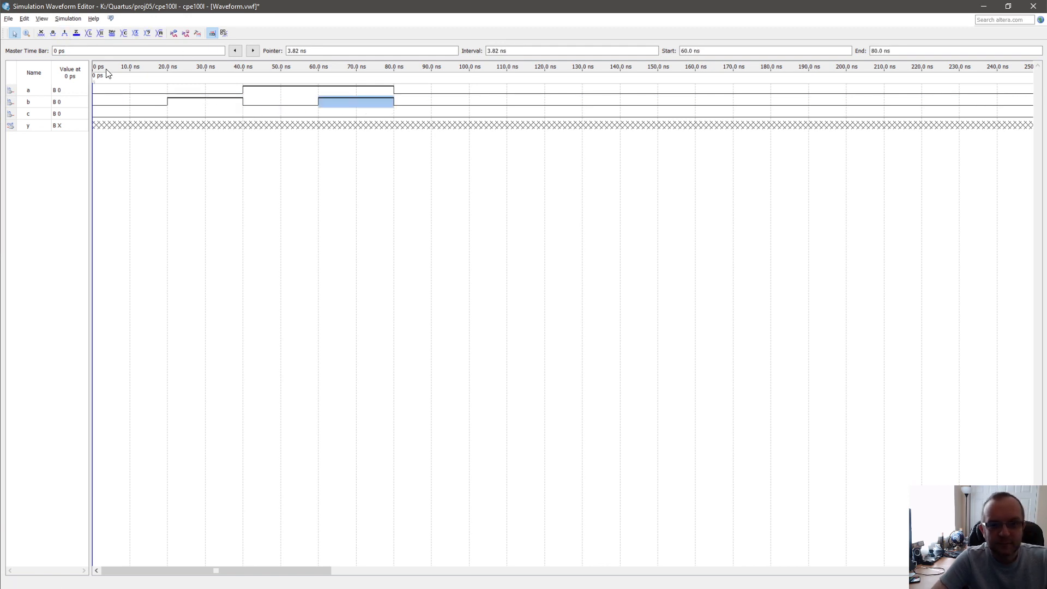
pyautogui.click(307, 222)
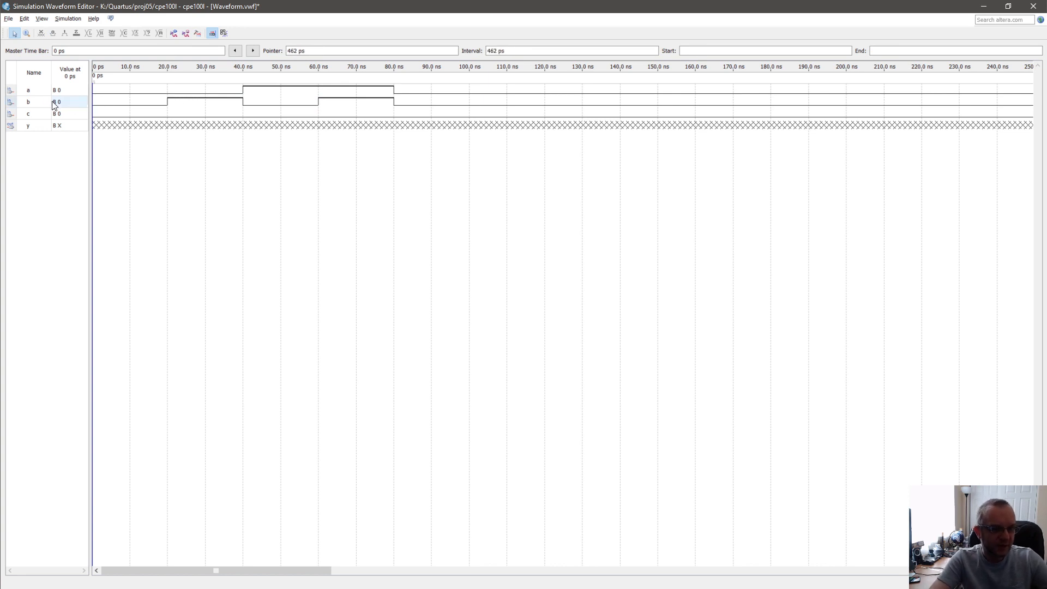
# Step: Following the truth table, force signal c high at 10–20, 30–40, 50–60 and 70–80 ns
pyautogui.hotkey('alt', 'Tab')
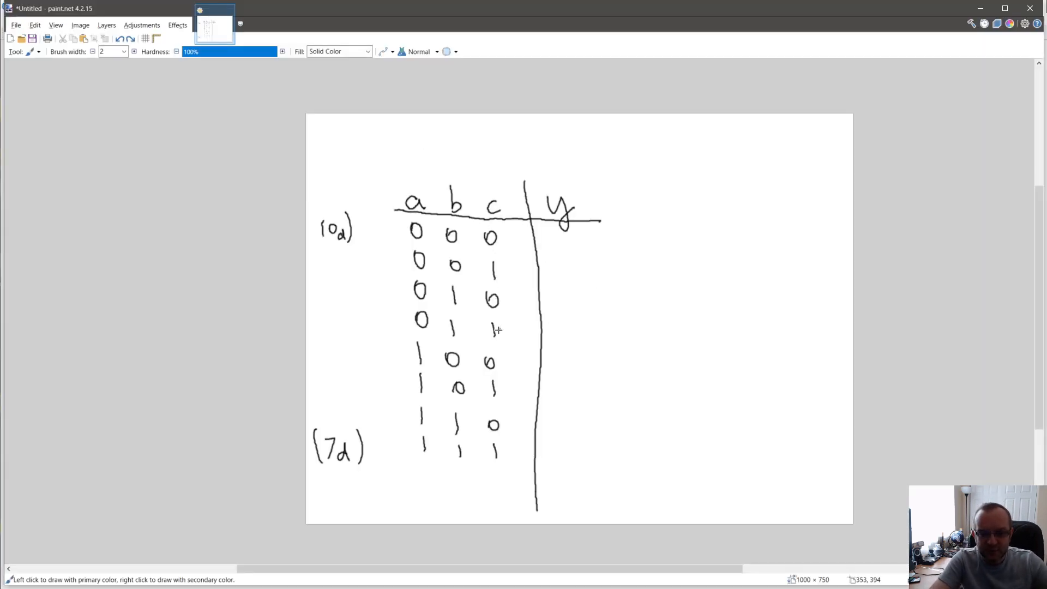
pyautogui.hotkey('alt', 'Tab')
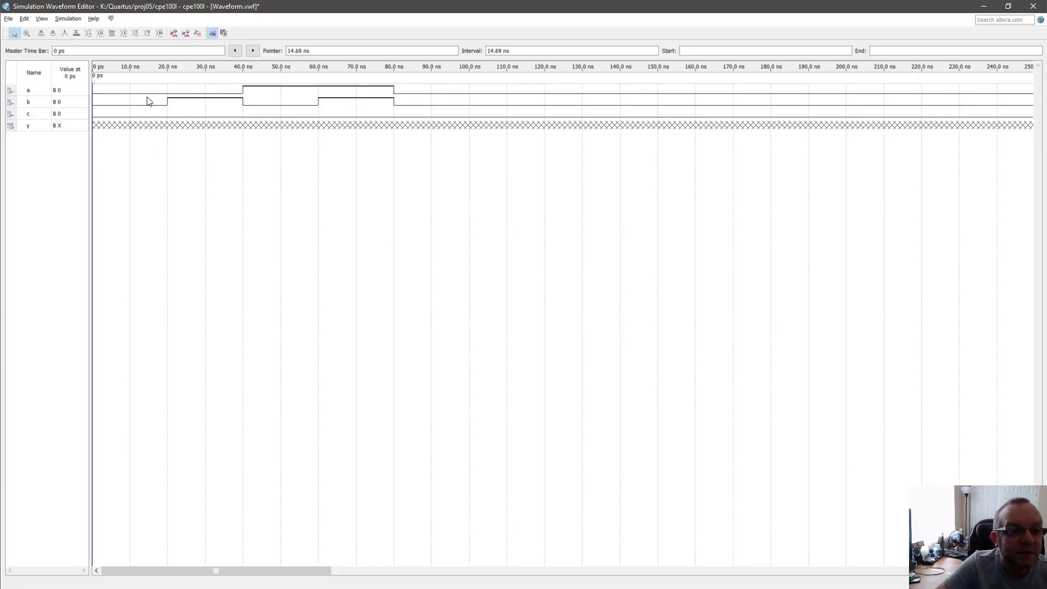
pyautogui.moveTo(154, 121); pyautogui.dragTo(393, 113)
pyautogui.click(65, 33)
pyautogui.click(64, 33)
pyautogui.click(303, 143)
pyautogui.click(65, 33)
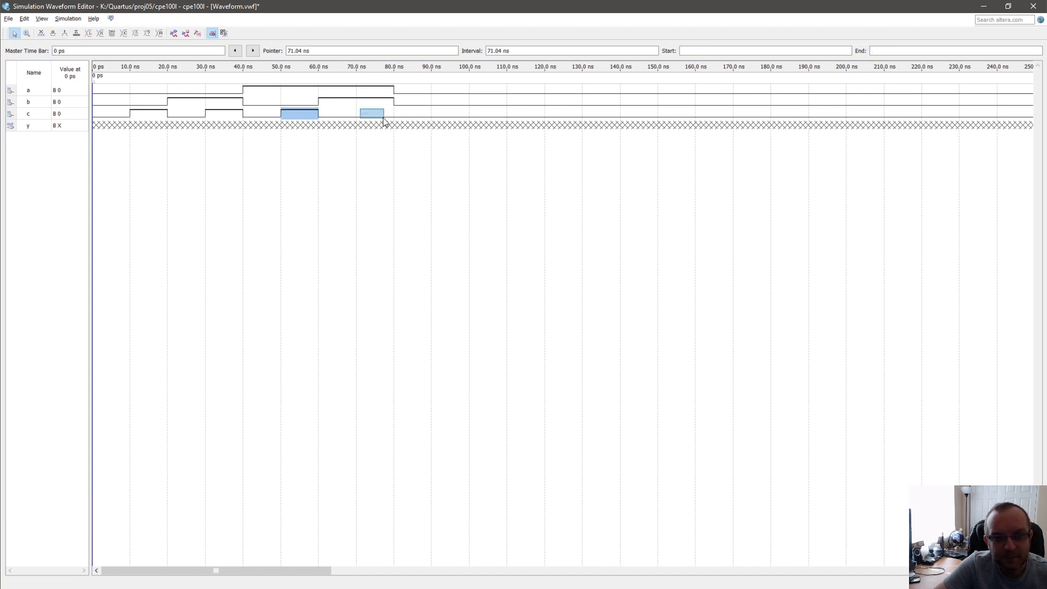
pyautogui.click(64, 33)
pyautogui.click(350, 178)
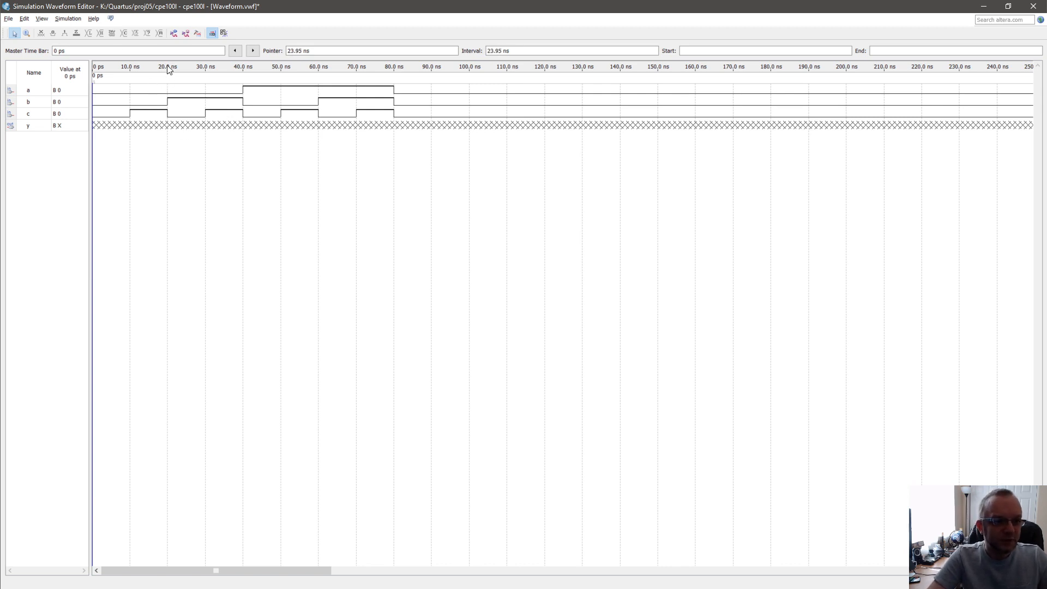
# Step: Save the vector waveform file as Waveform in the proj05 folder, adding it to the current project
pyautogui.click(9, 19)
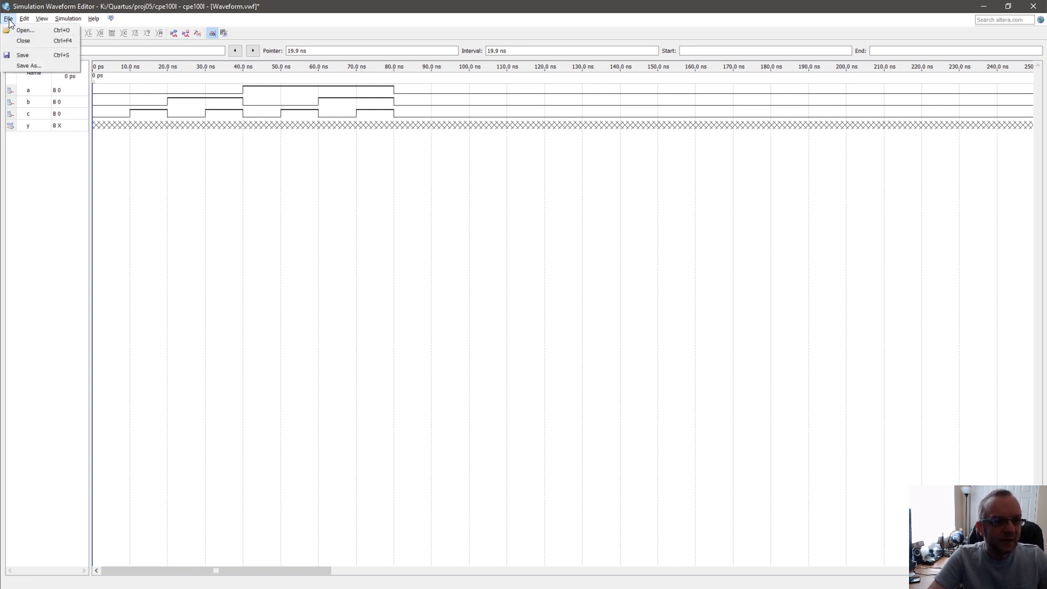
pyautogui.click(33, 55)
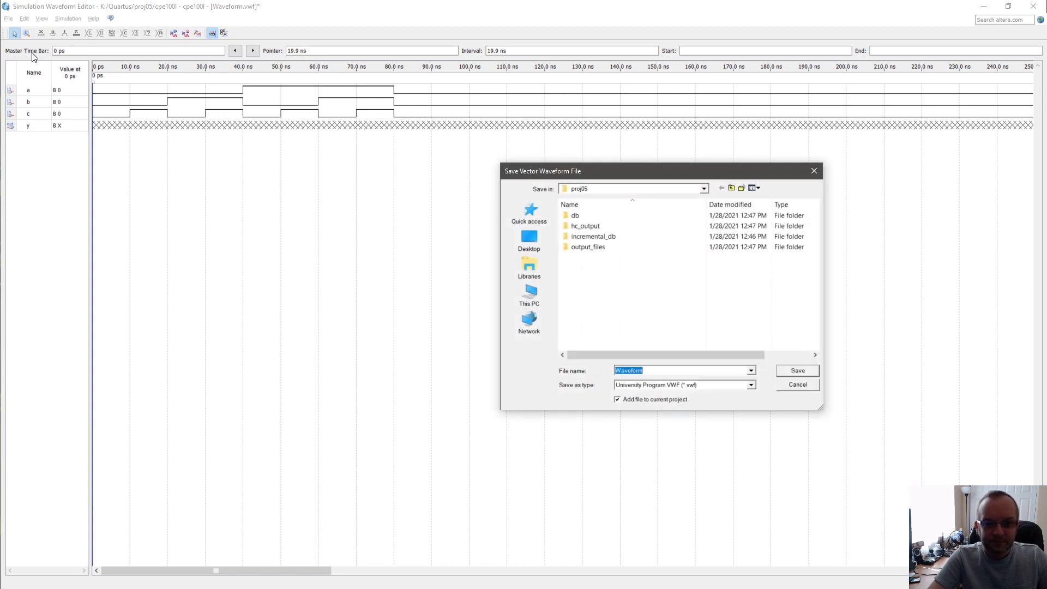
pyautogui.click(797, 371)
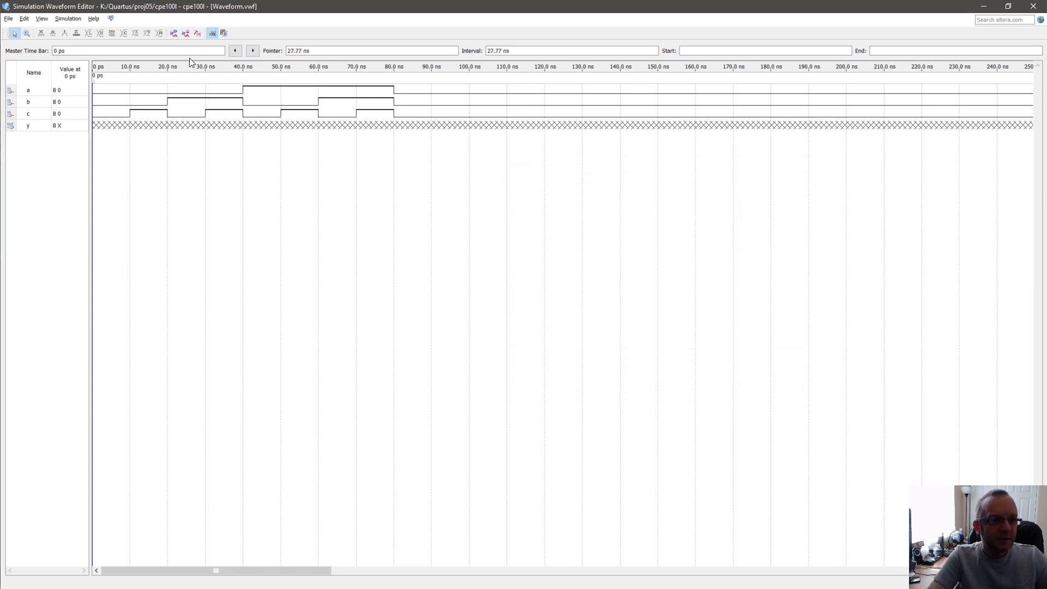
# Step: Run a functional simulation of the saved waveform
pyautogui.click(64, 19)
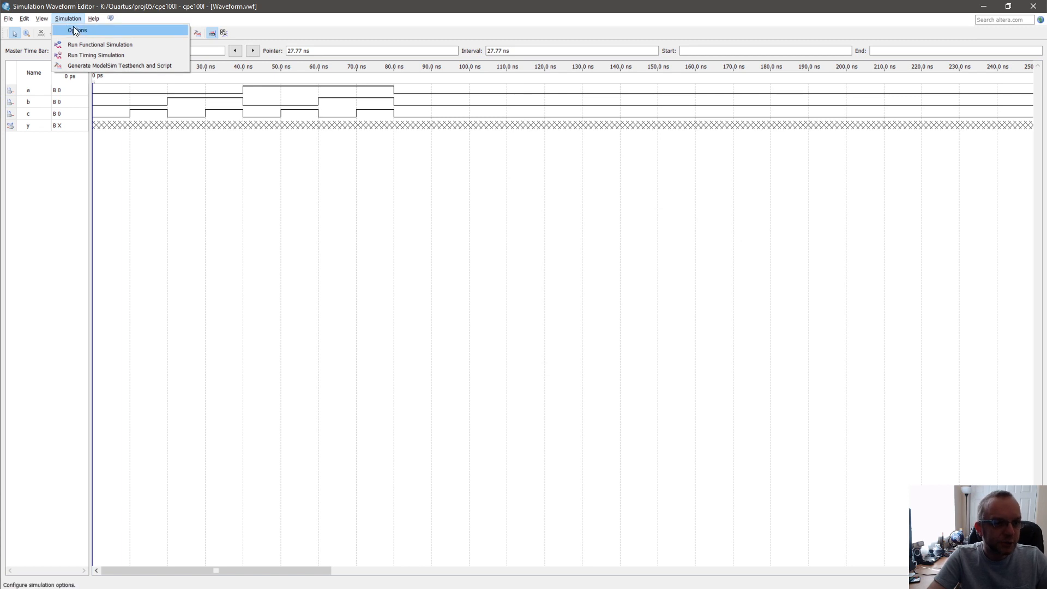
pyautogui.click(143, 45)
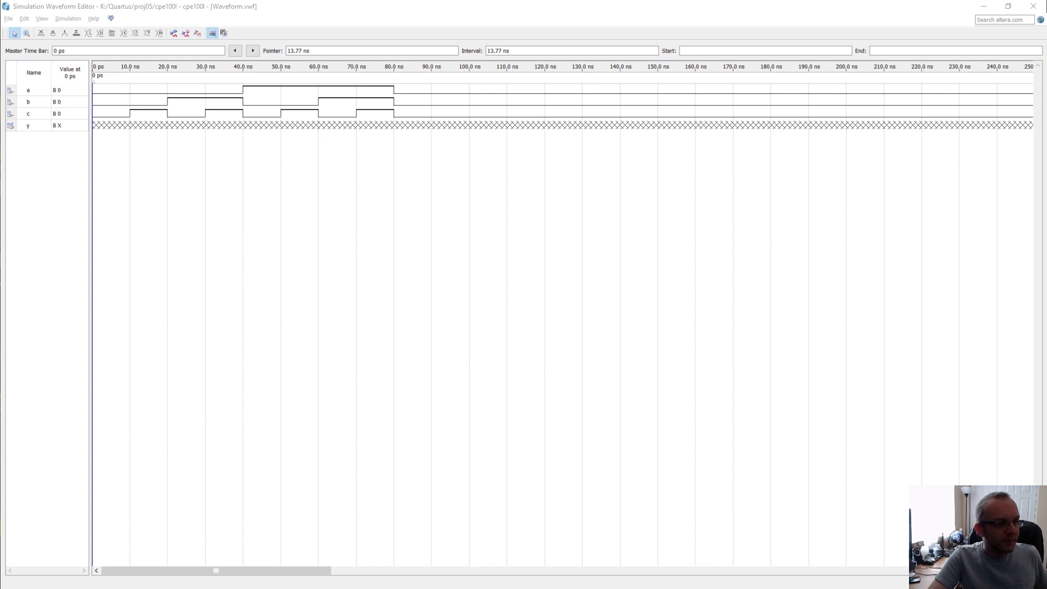
# Step: Maximize the simulation result window and examine the waveforms of a, b, c and y up close from 0 ps
pyautogui.moveTo(220, 132); pyautogui.dragTo(579, 233)
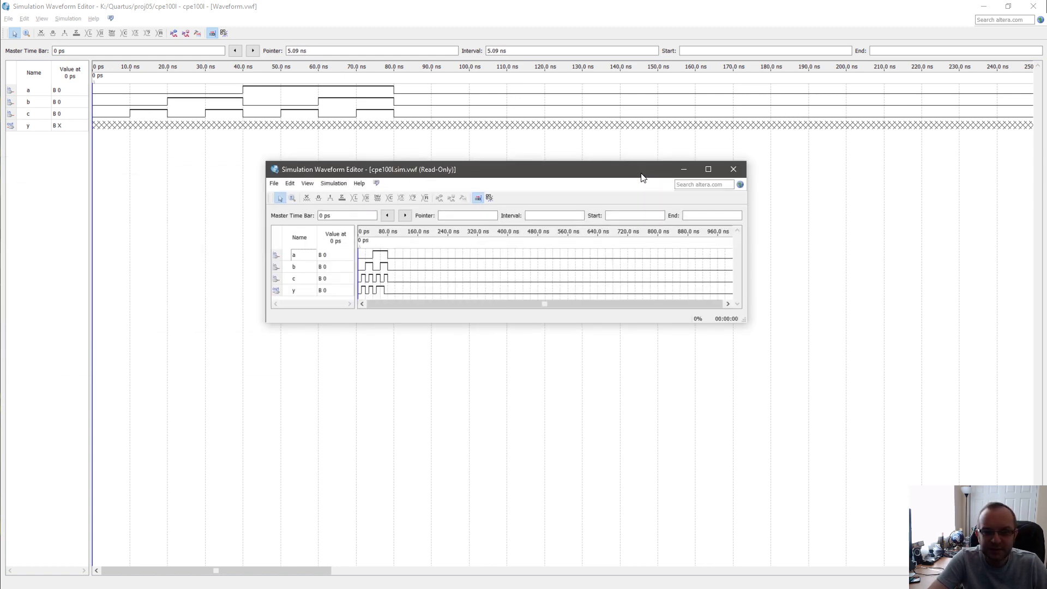
pyautogui.doubleClick(643, 175)
pyautogui.keyDown('ctrl'); pyautogui.scroll(5, 195, 155); pyautogui.keyUp('ctrl')
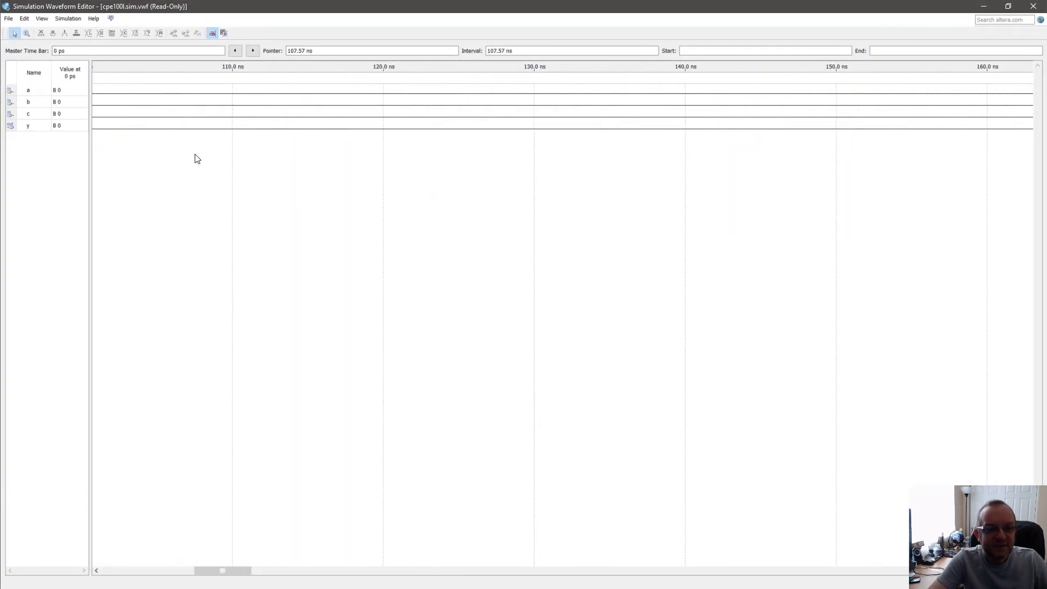
pyautogui.moveTo(230, 569); pyautogui.dragTo(56, 561)
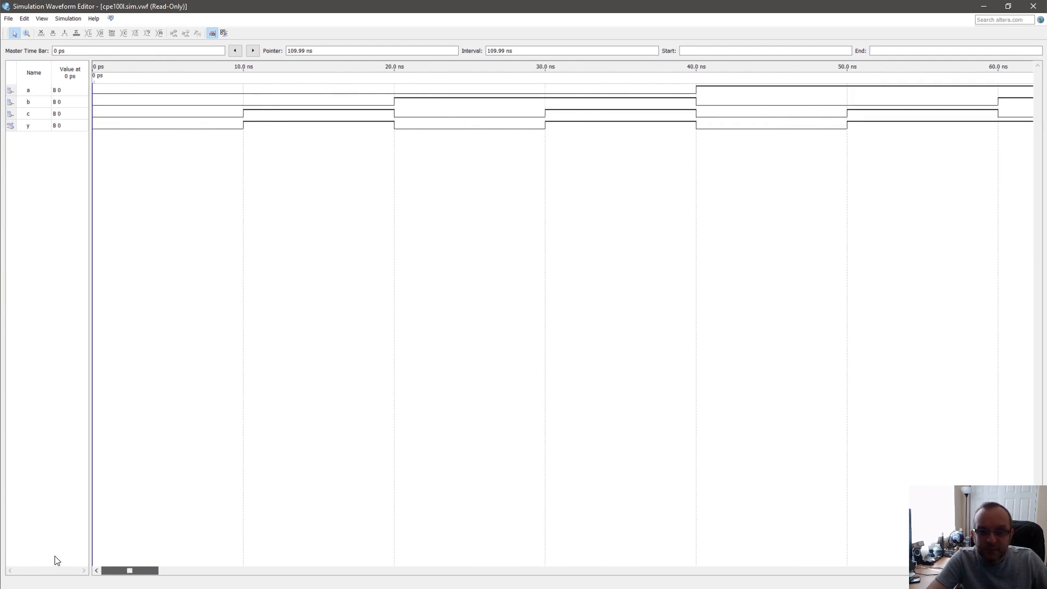
# Step: Read output y over the 0–40 ns intervals and handwrite 0, 1, 0, 1 in the first four y rows of the paint.net truth table
pyautogui.keyDown('ctrl'); pyautogui.scroll(-2, 202, 339); pyautogui.keyUp('ctrl')
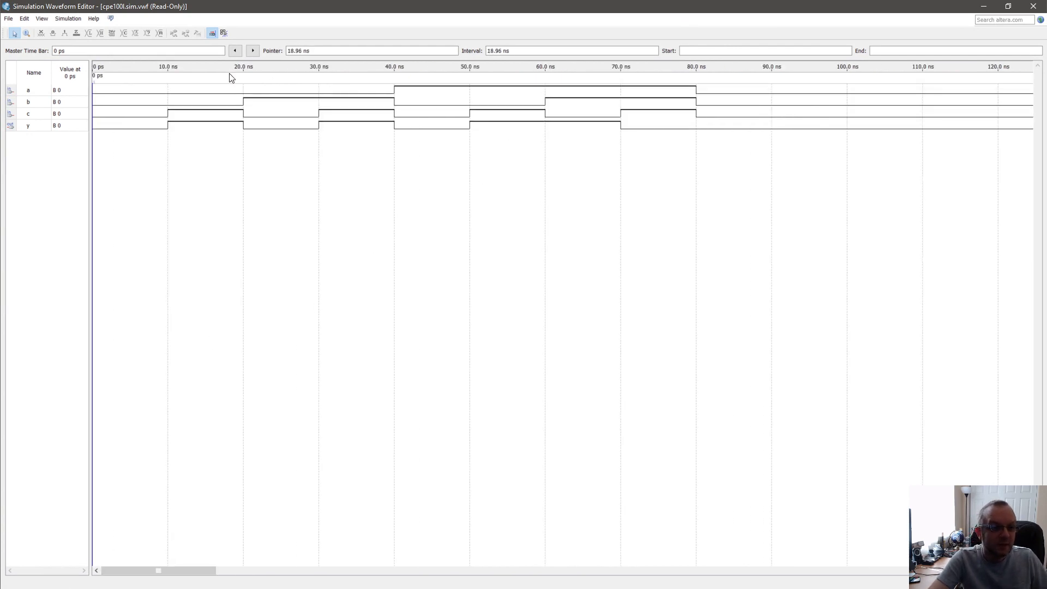
pyautogui.click(26, 127)
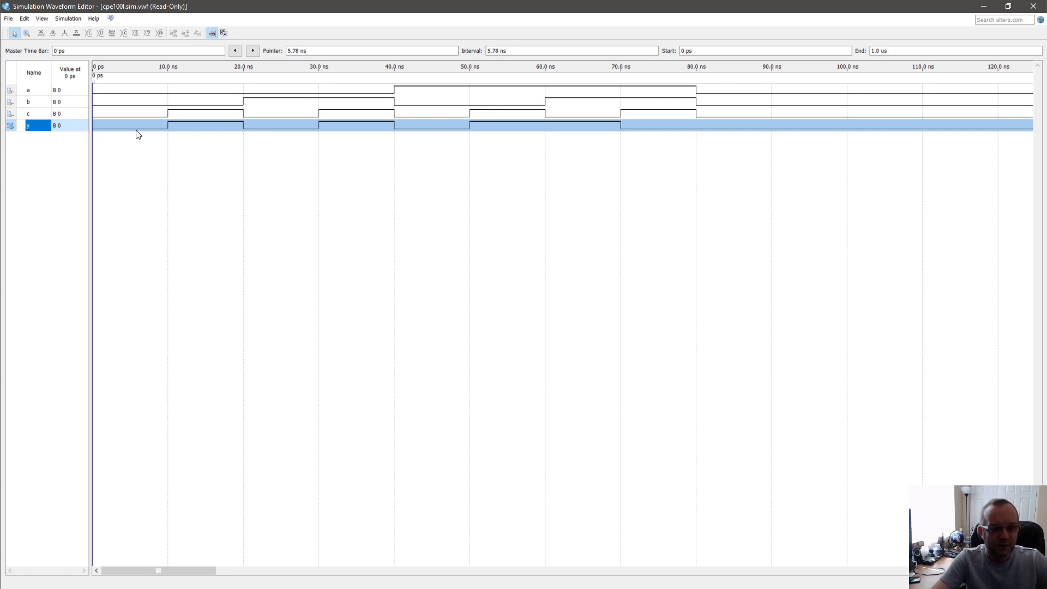
pyautogui.click(273, 128)
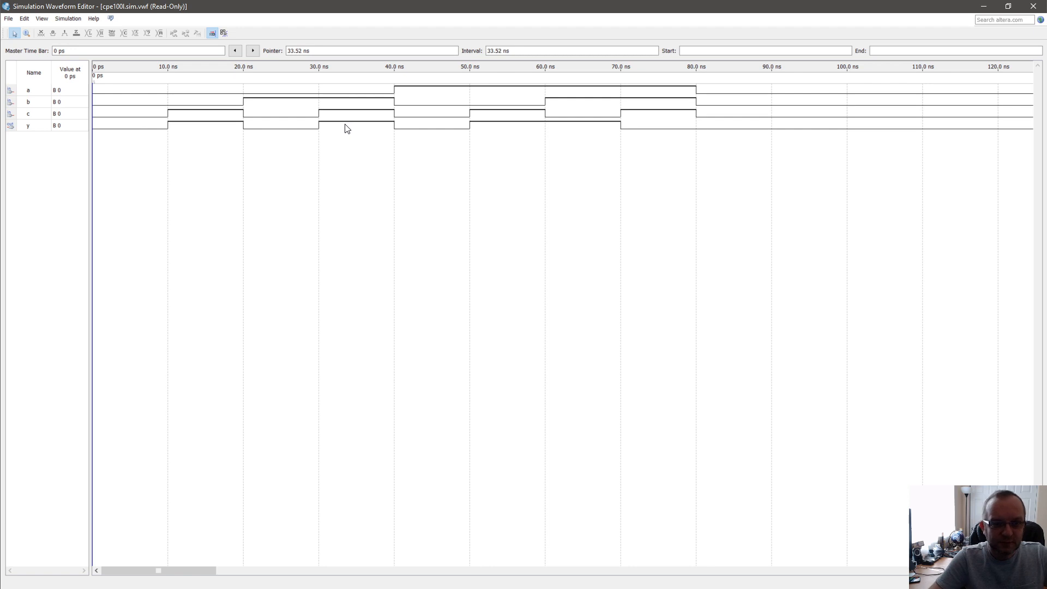
pyautogui.hotkey('alt', 'Tab')
pyautogui.hotkey('alt', 'Tab')
pyautogui.hotkey('alt', 'Tab')
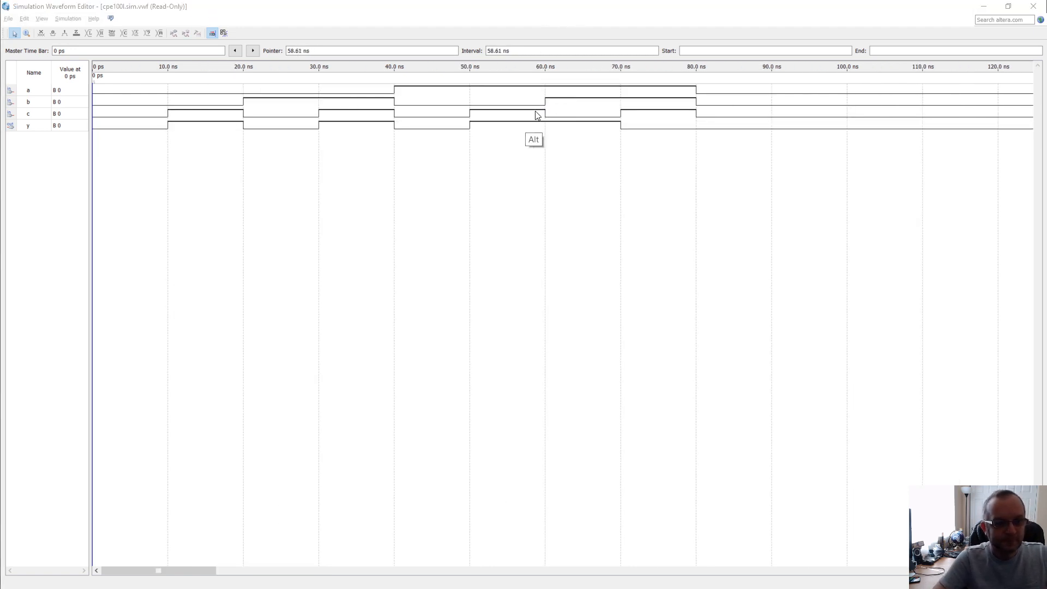
pyautogui.hotkey('alt', 'Tab')
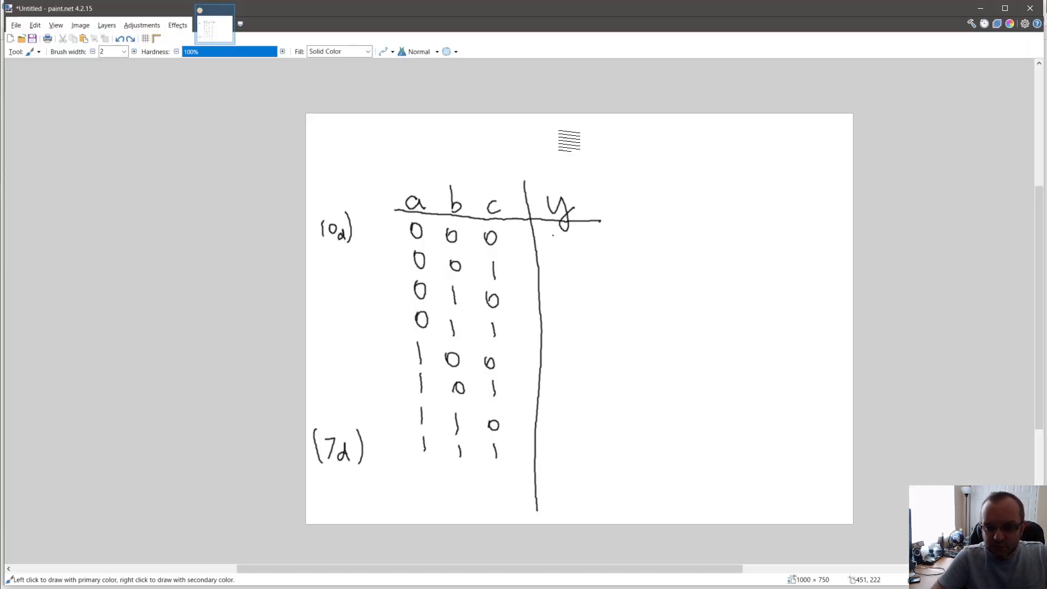
pyautogui.moveTo(559, 236); pyautogui.dragTo(568, 300)
pyautogui.moveTo(561, 326); pyautogui.dragTo(565, 336)
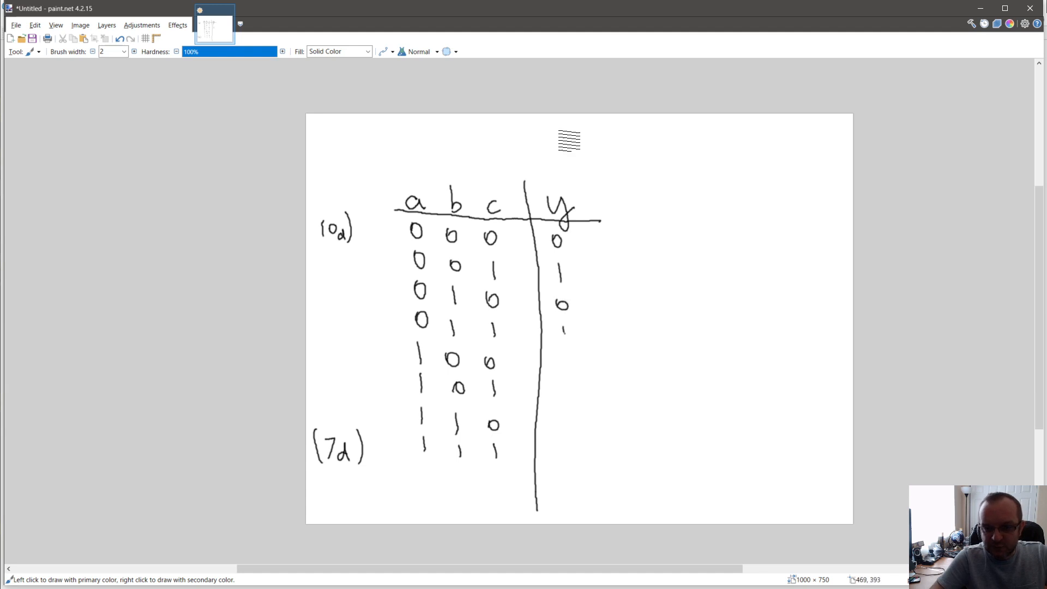
# Step: Check y over 40–80 ns, handwrite 0, 1, 1, 0 in the truth table's last four y rows, and return to the simulation waveforms
pyautogui.hotkey('alt', 'Tab')
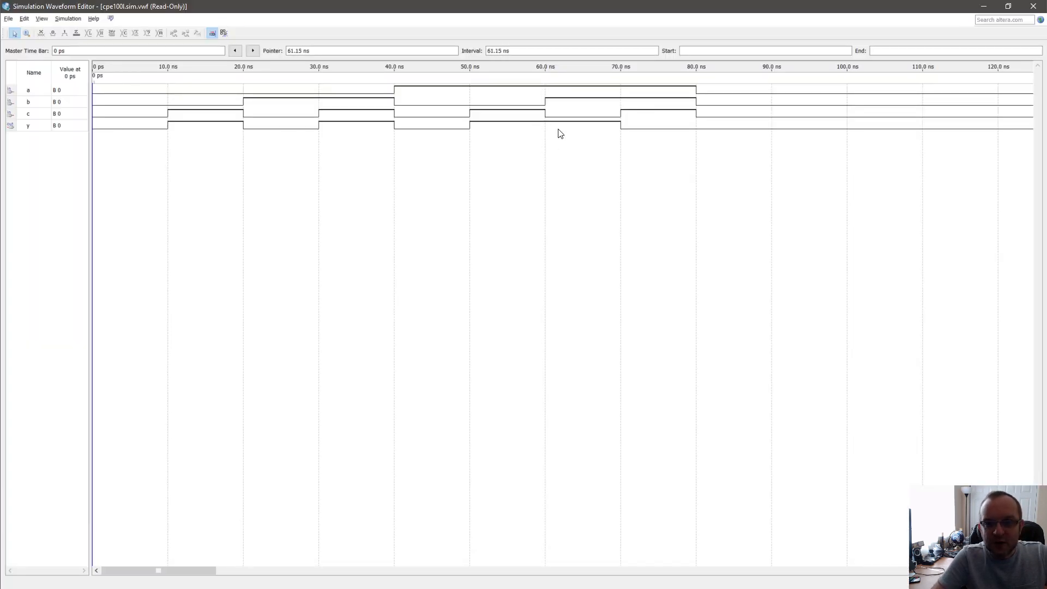
pyautogui.hotkey('alt', 'Tab')
pyautogui.moveTo(557, 360); pyautogui.dragTo(552, 457)
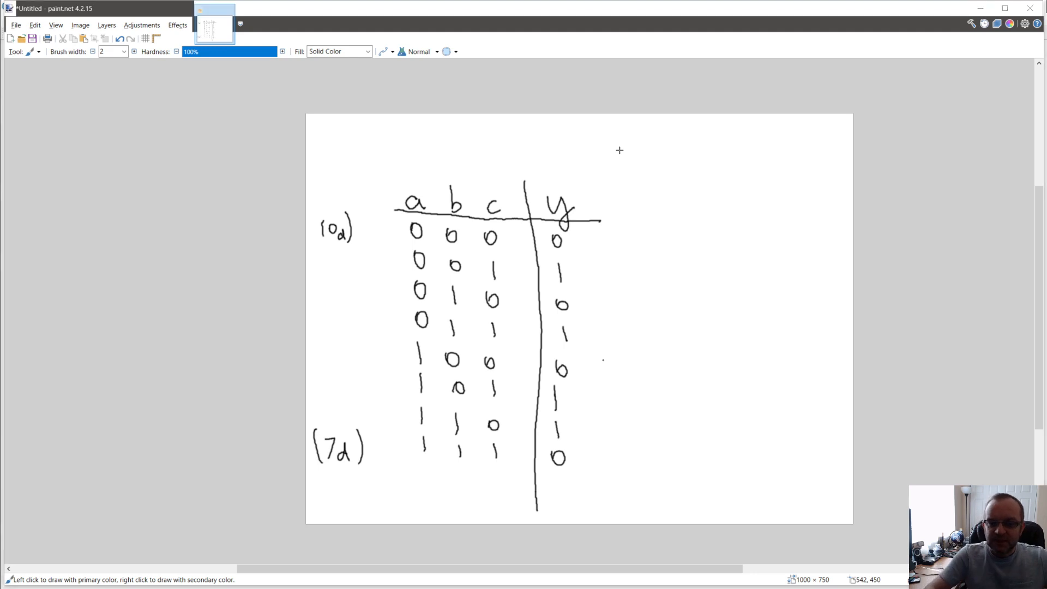
pyautogui.hotkey('alt', 'Tab')
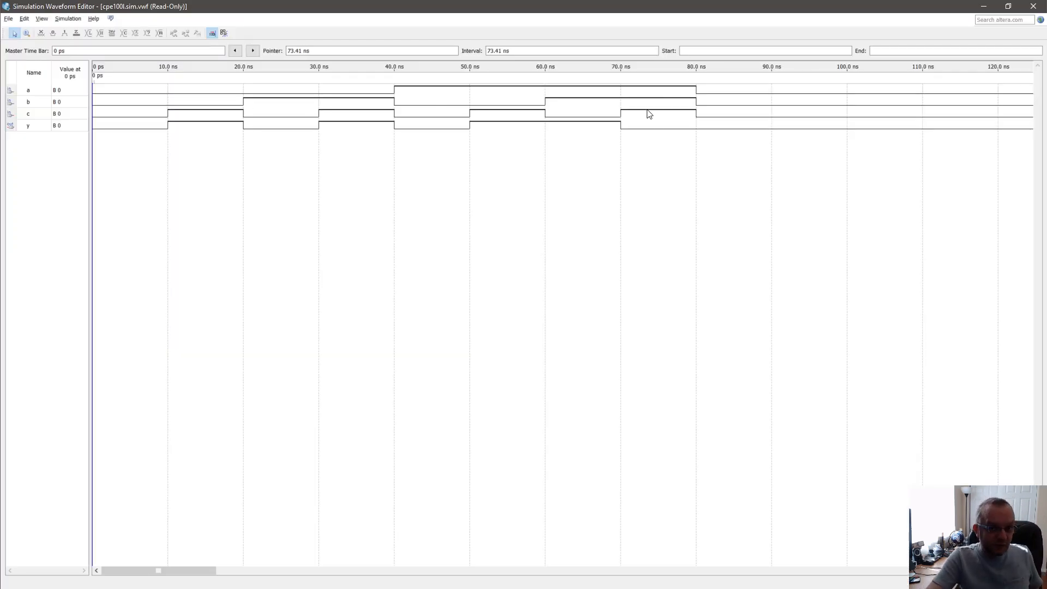